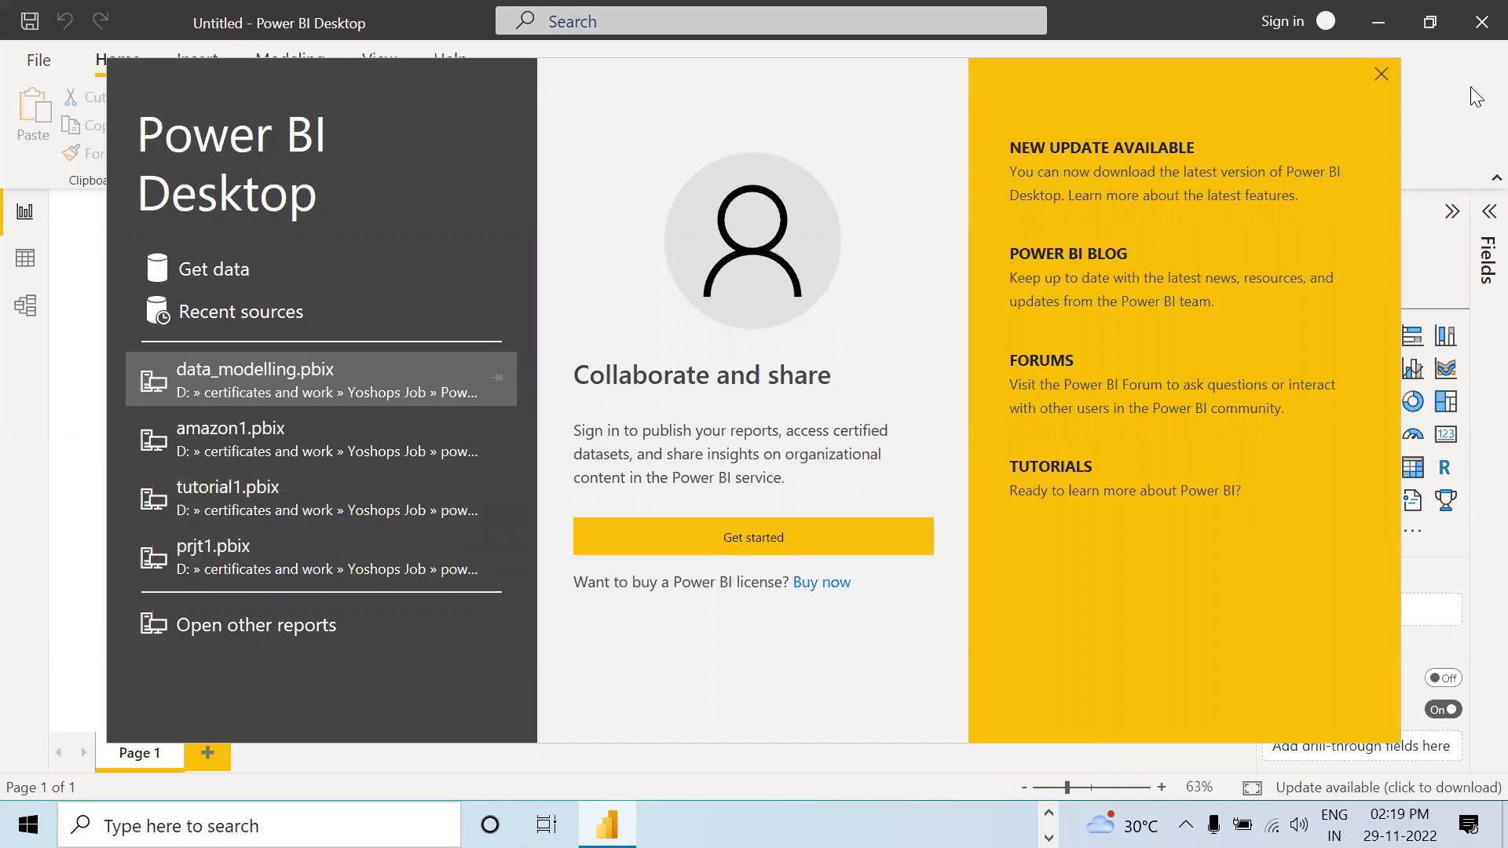
Dismiss the start screen and expand the Fields pane.
click(1381, 75)
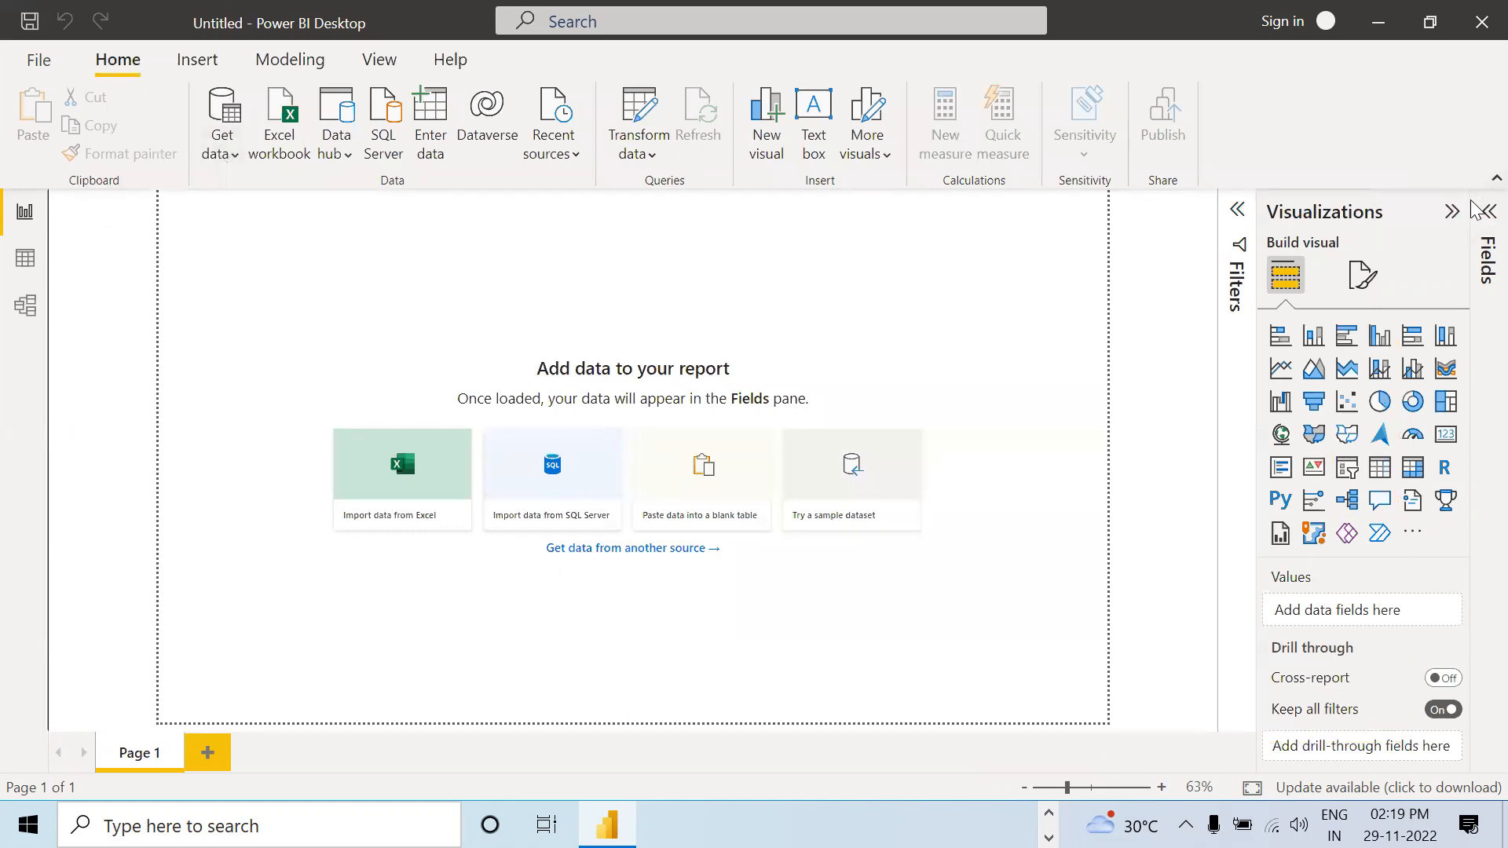
click(1487, 212)
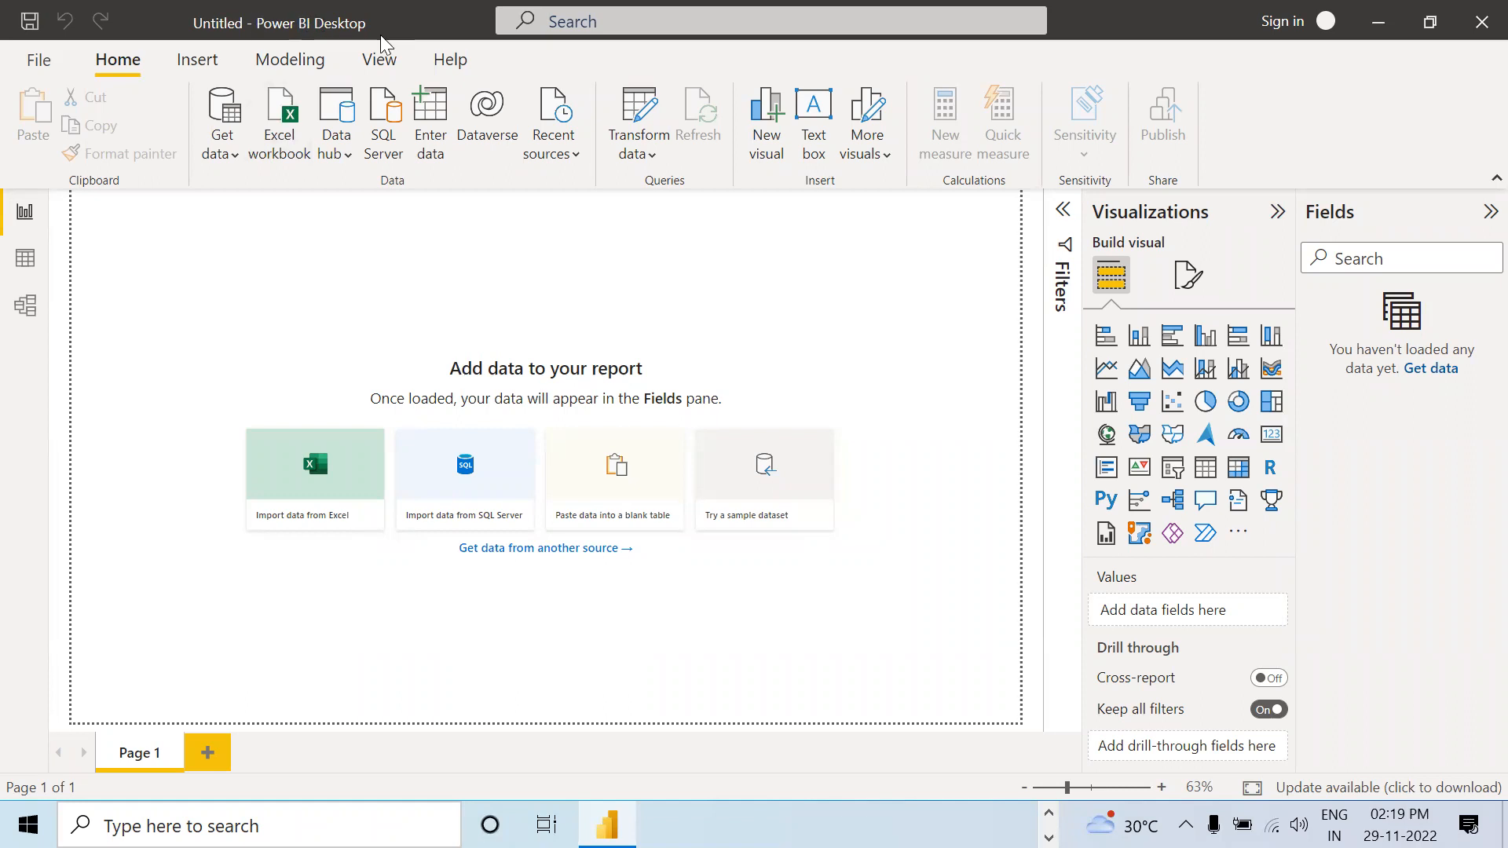
Get data from an Excel workbook, opening the file Indian-States-and-Districts-List from the Downloads folder.
click(225, 160)
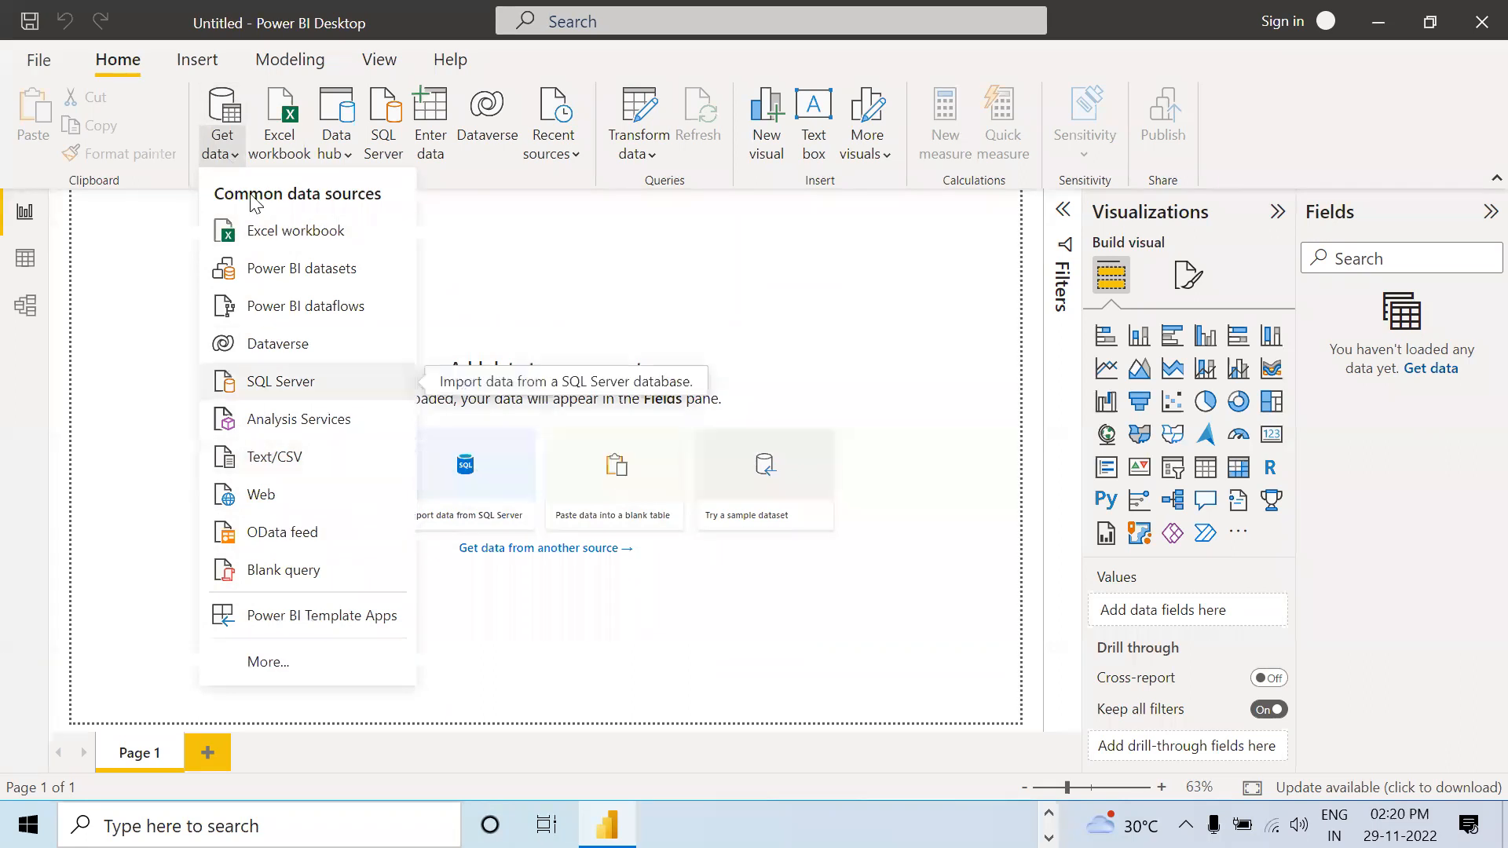
click(227, 108)
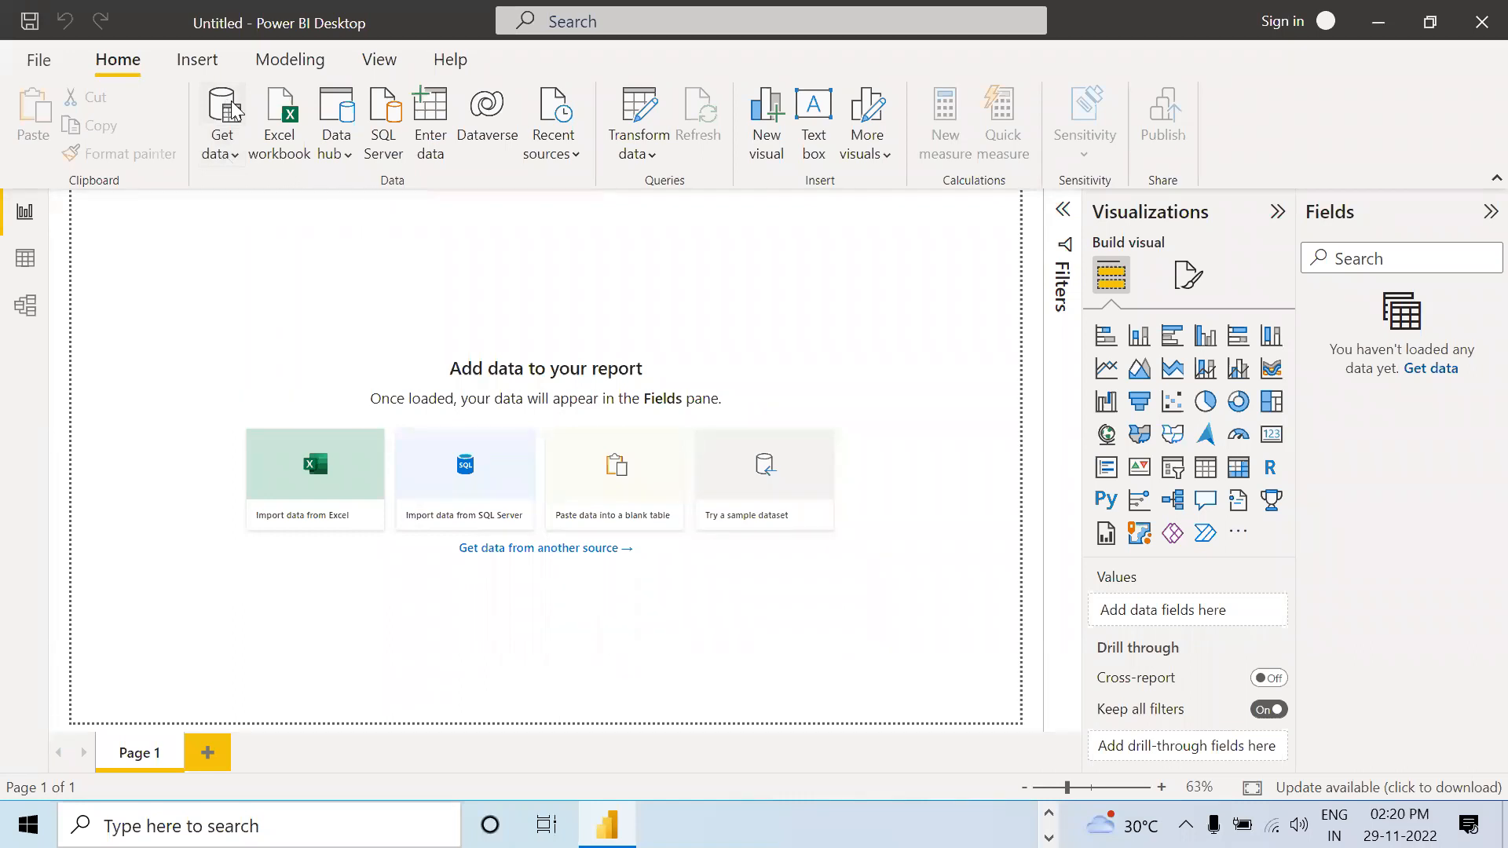
click(223, 109)
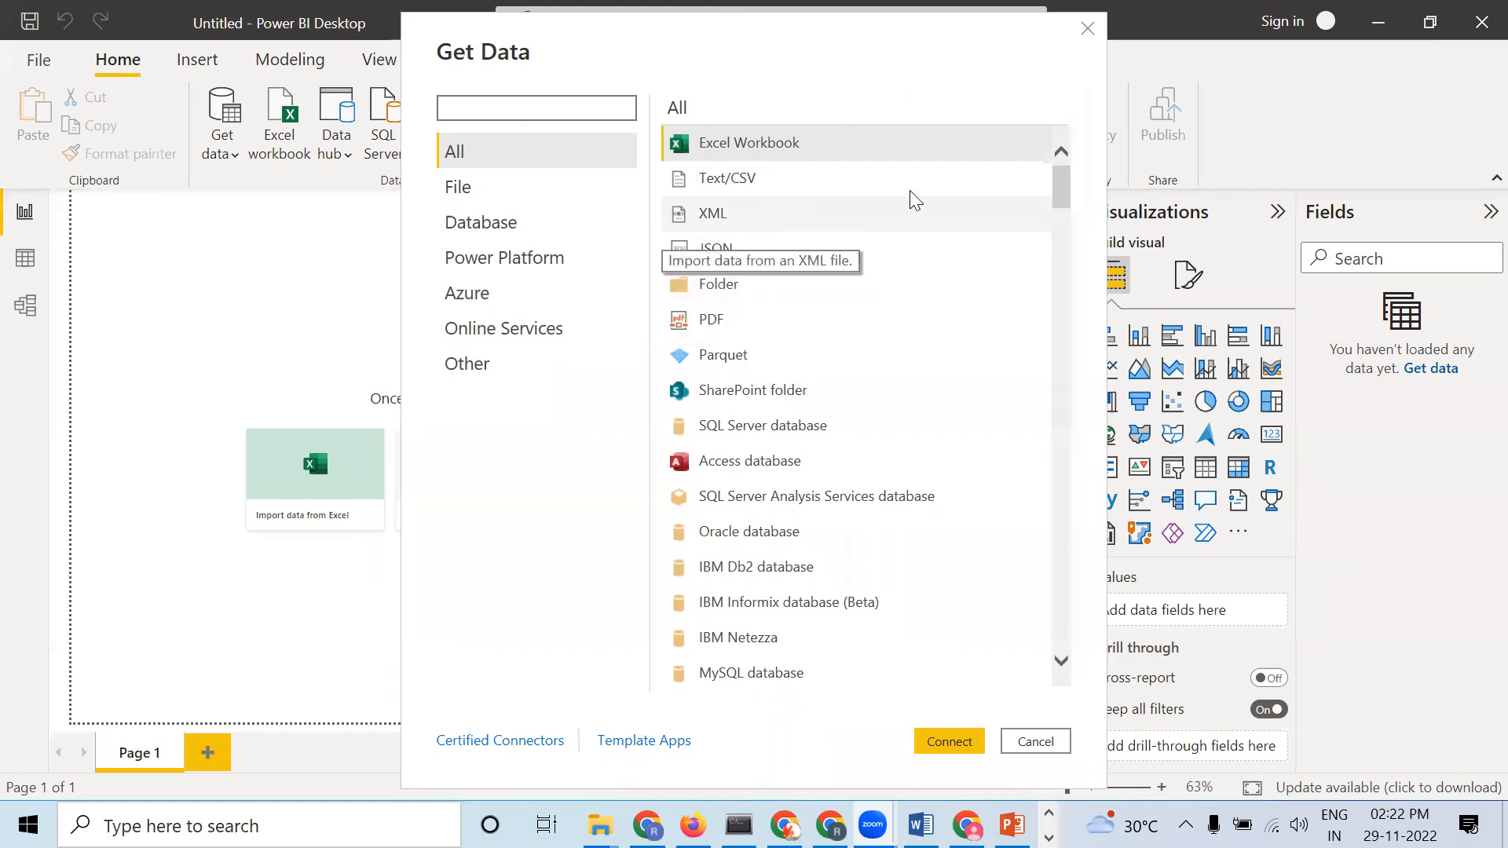
drag(1061, 204, 1003, 108)
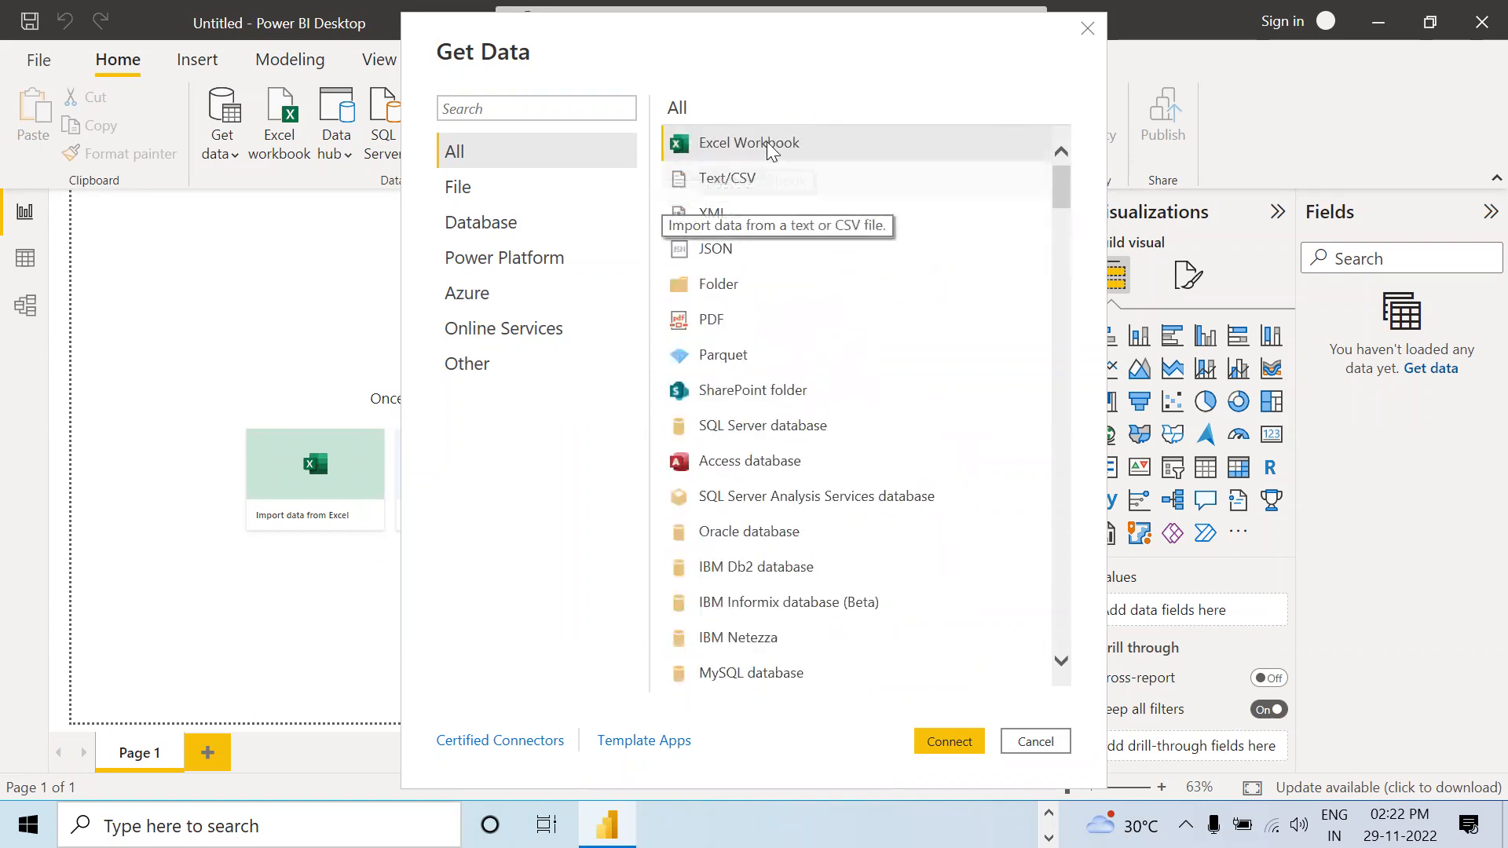
click(723, 146)
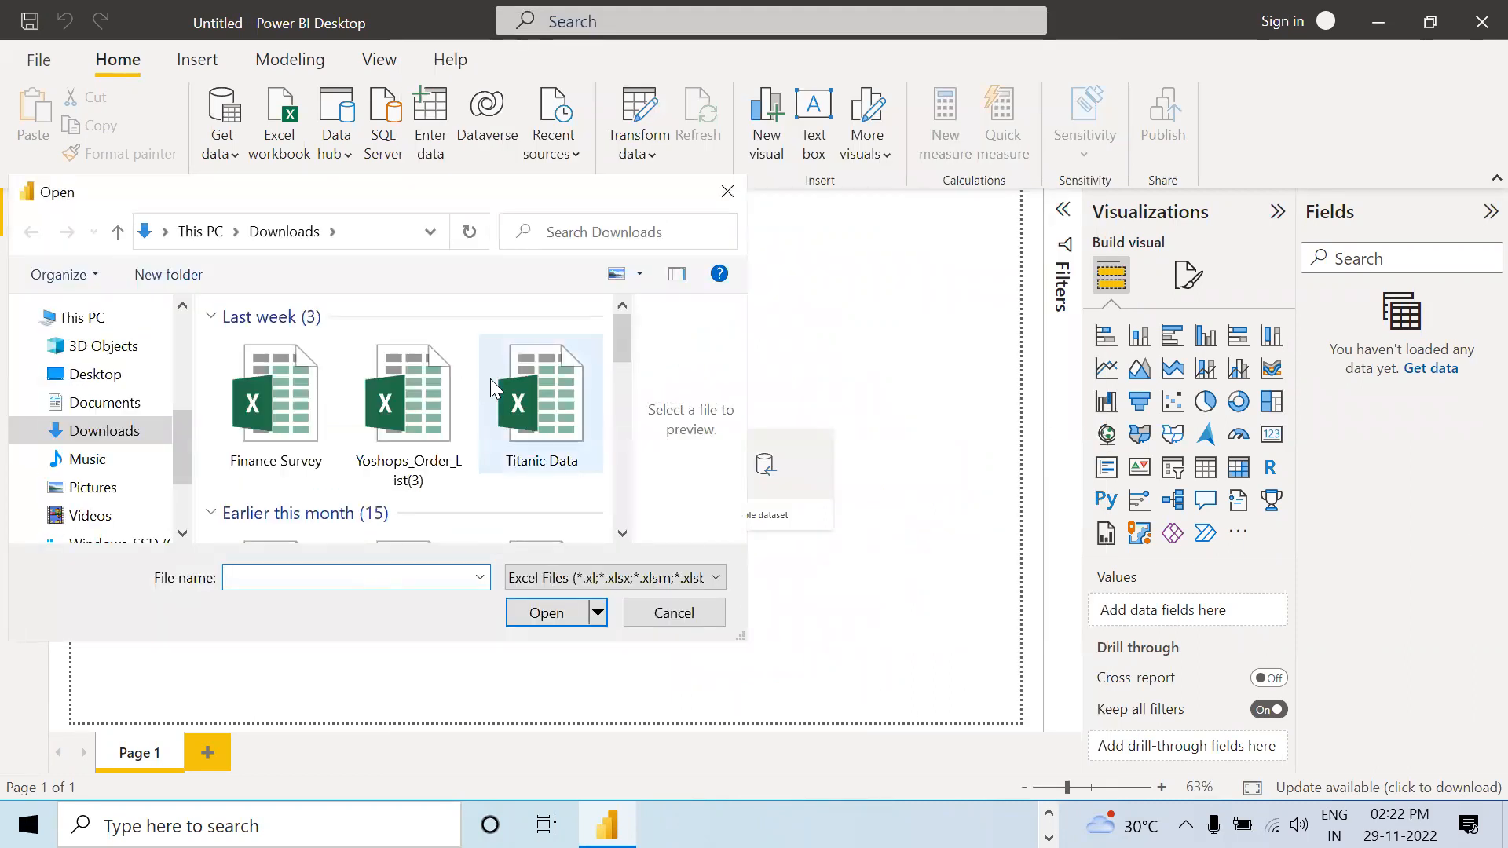
scroll(490, 381, down, 10)
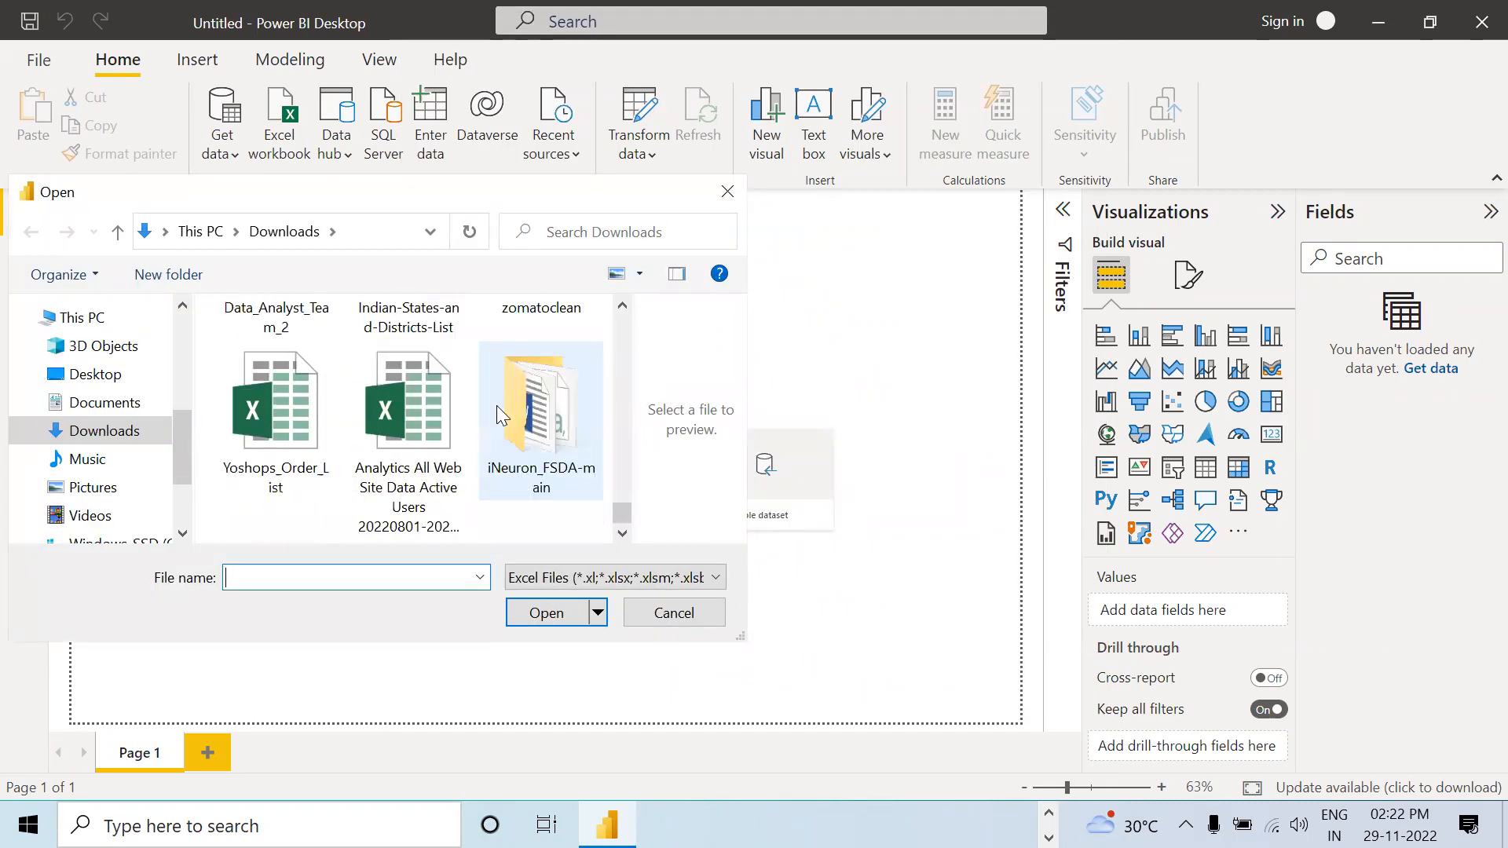
scroll(472, 448, up, 1)
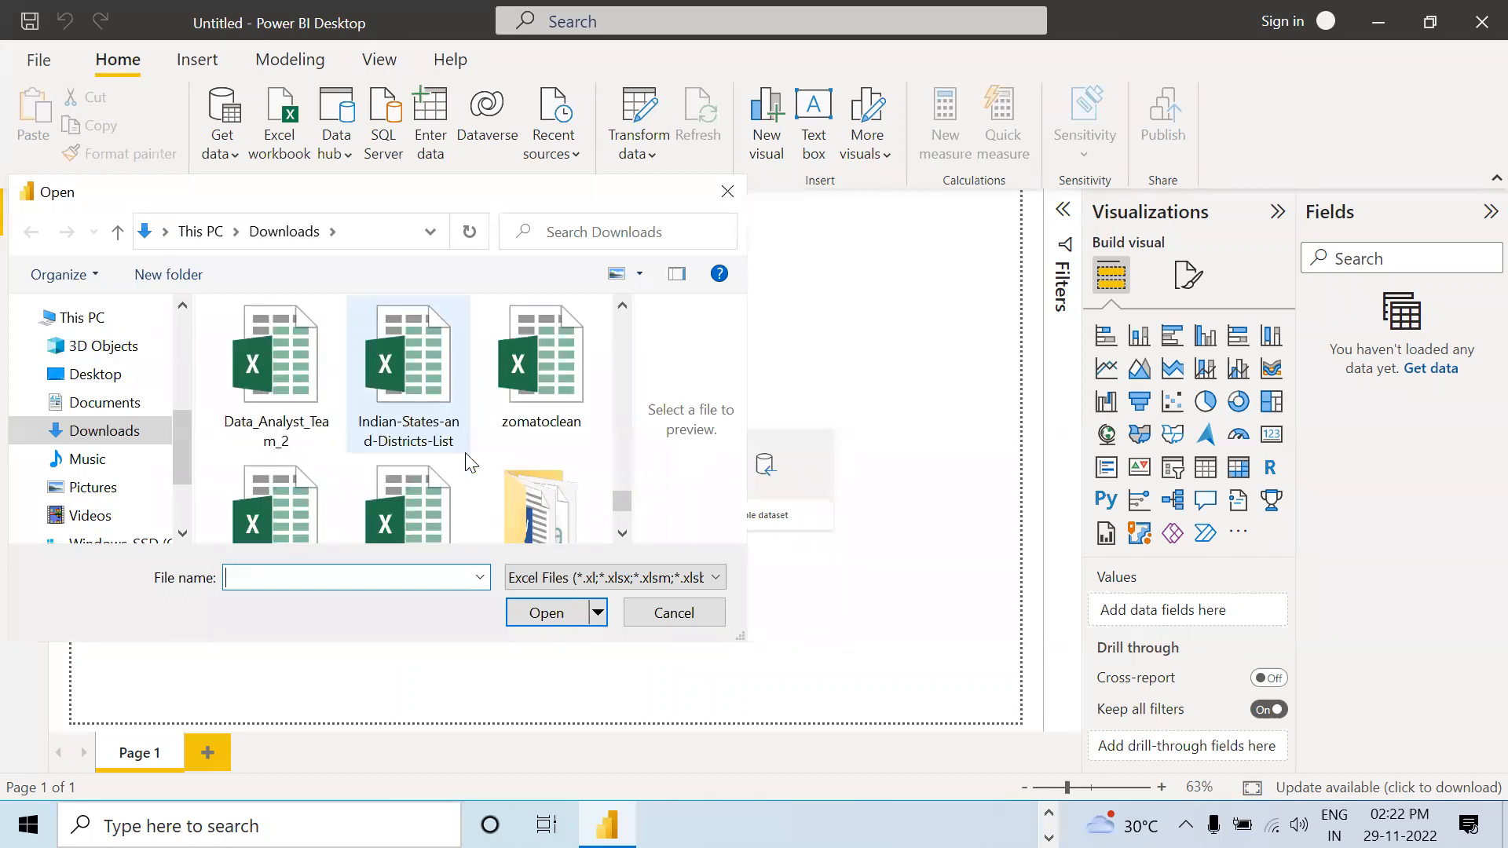
click(417, 417)
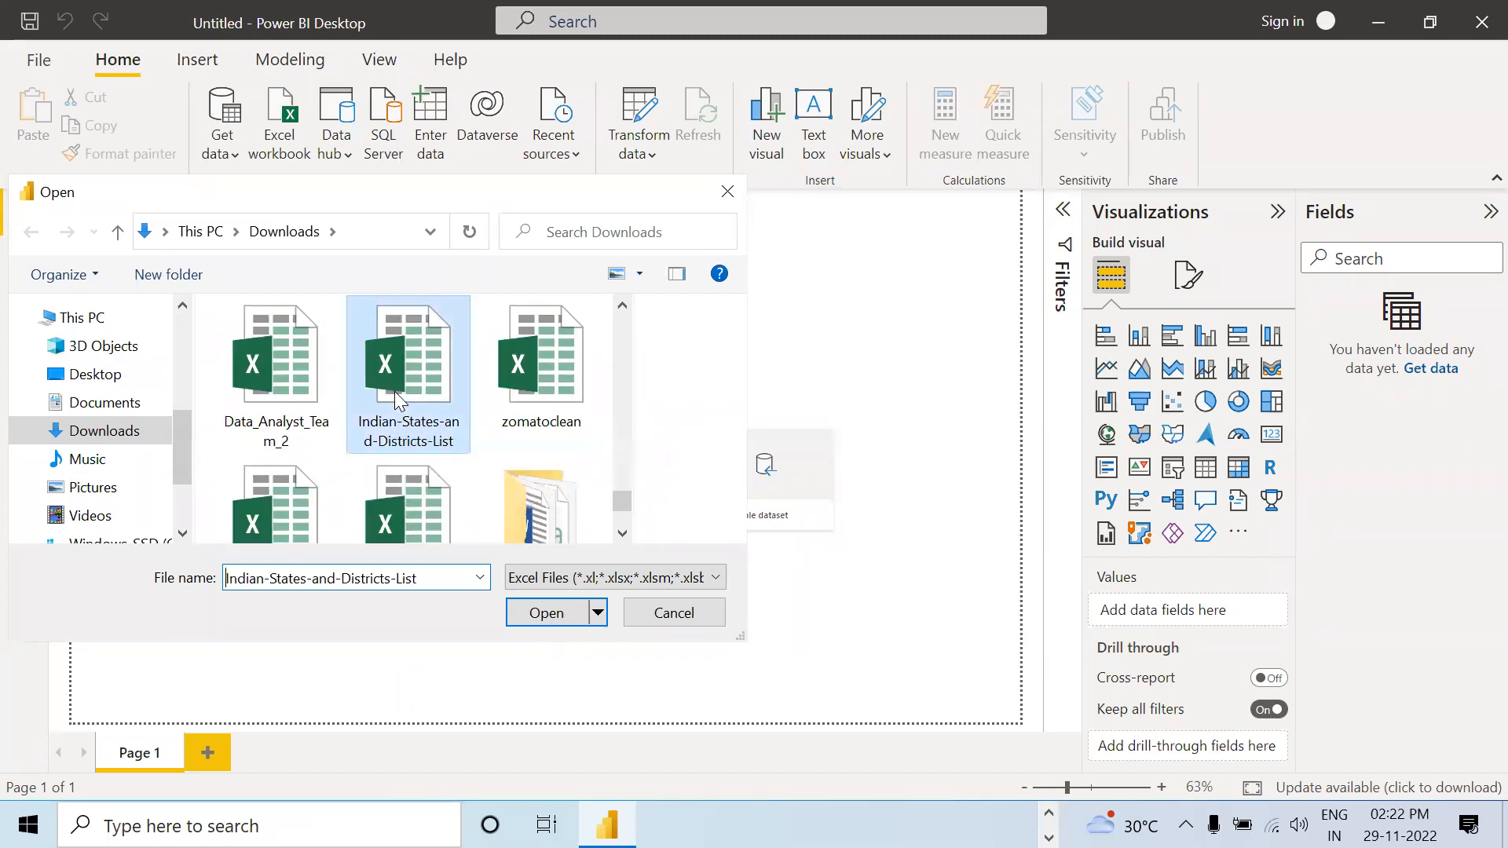
click(542, 616)
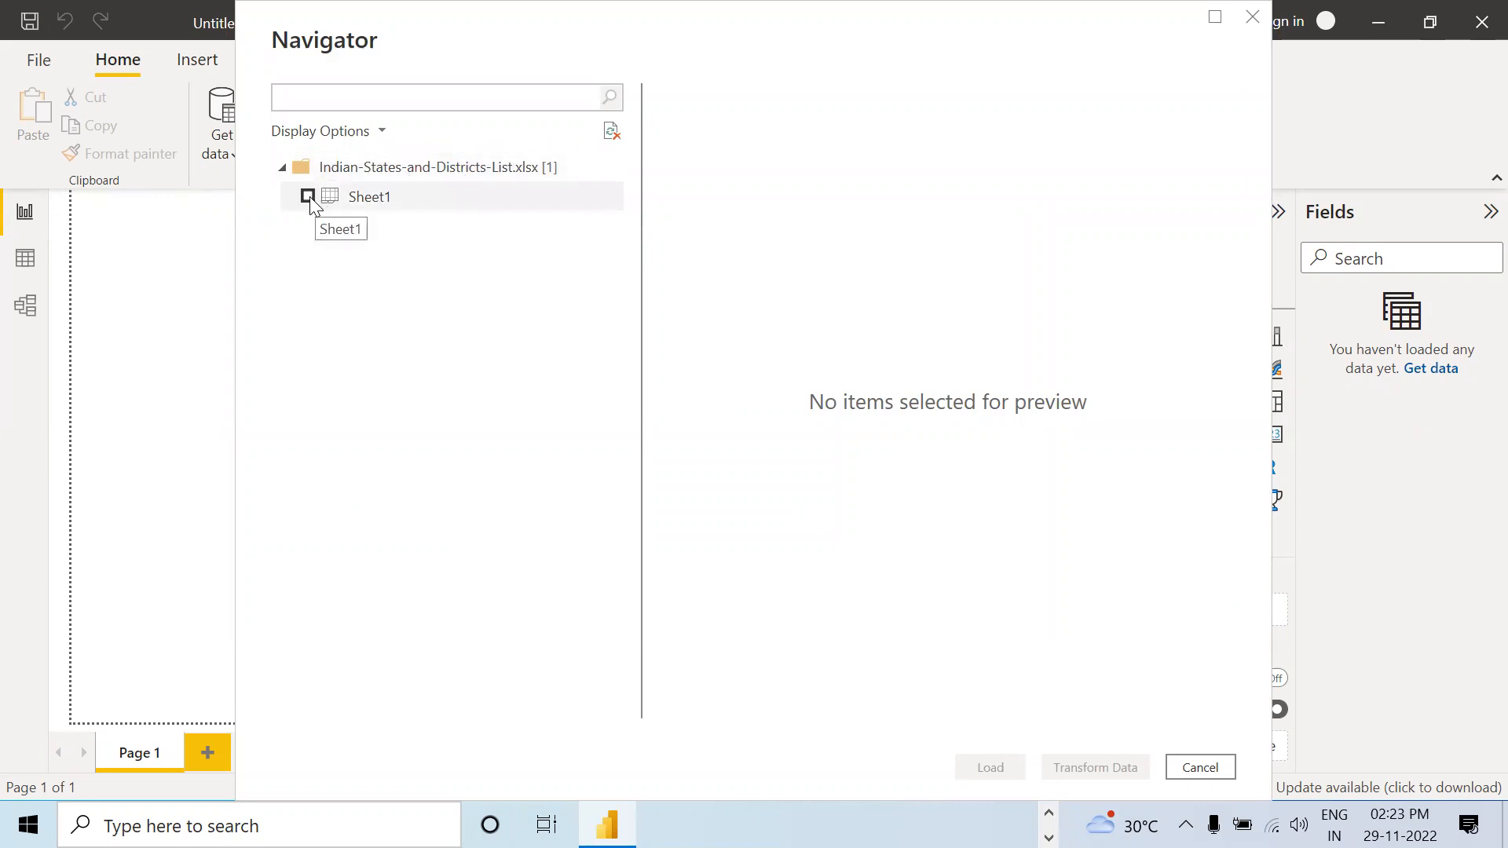
Preview and select Sheet1 of the workbook, checking its columns, and open it for data transformation.
click(387, 202)
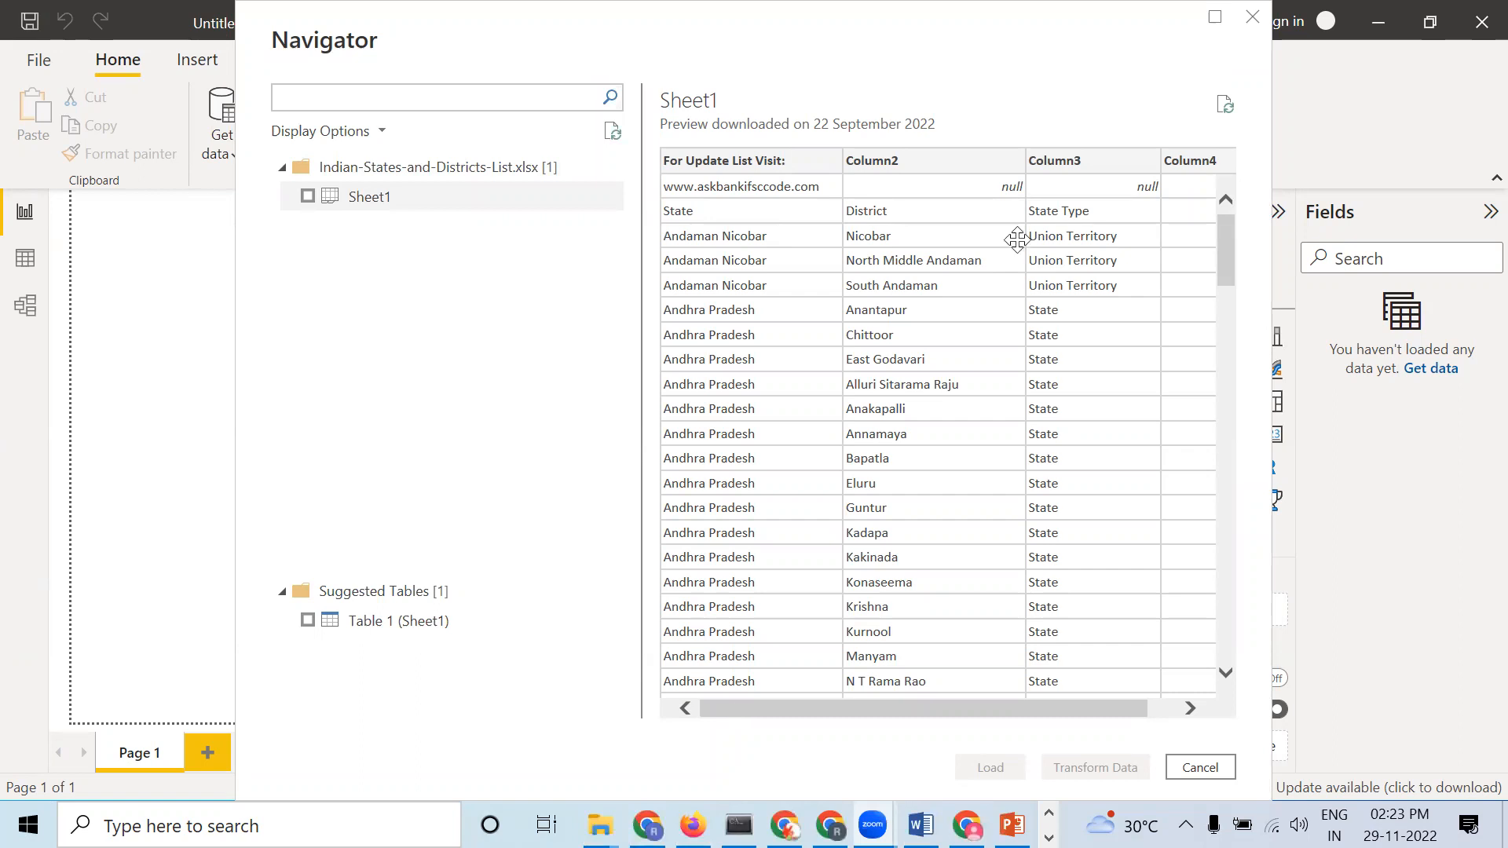
click(308, 198)
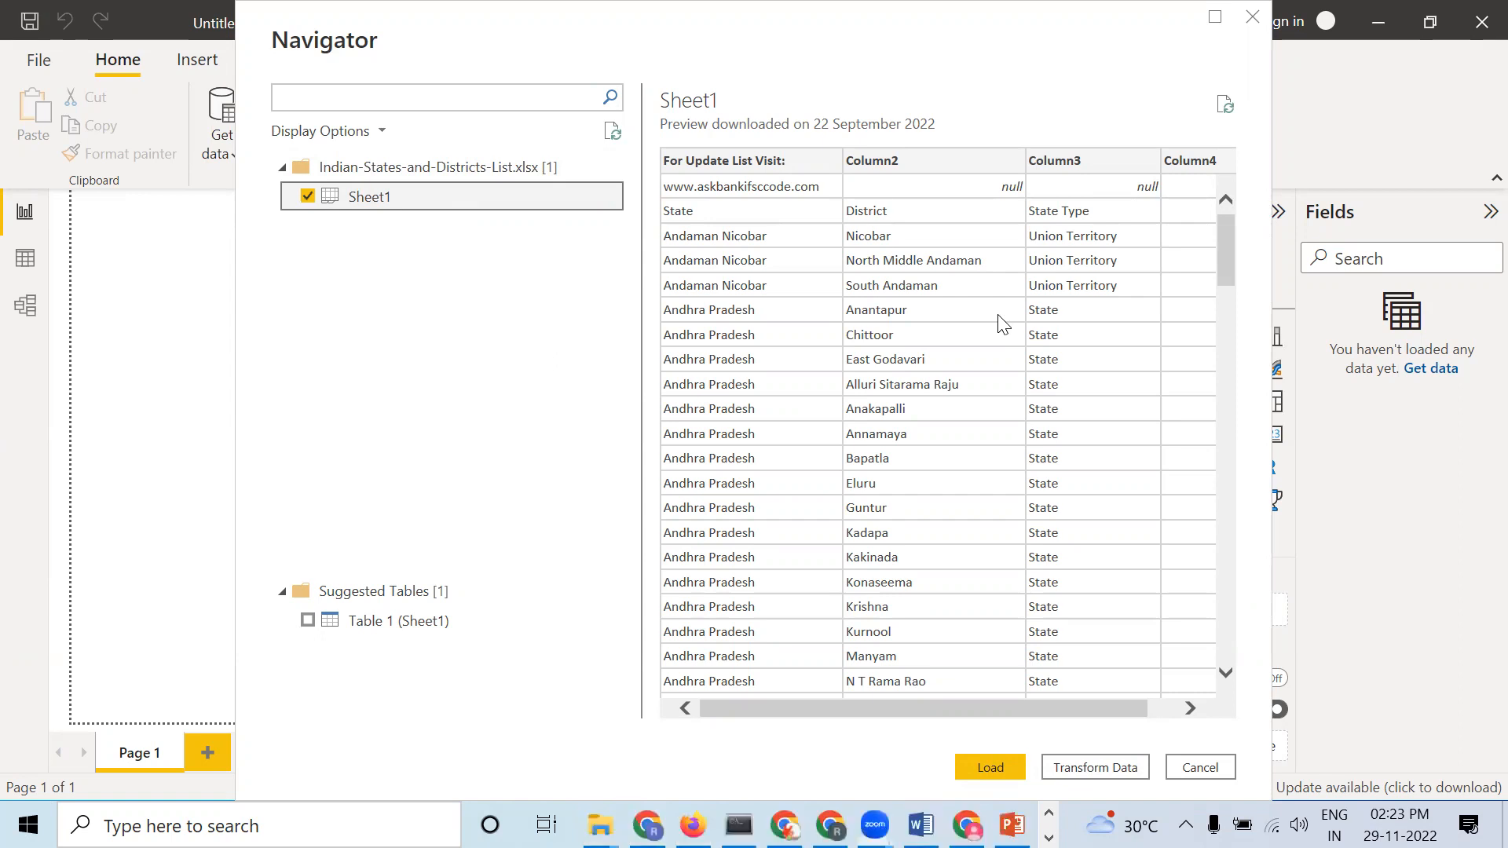
drag(1092, 708, 1147, 705)
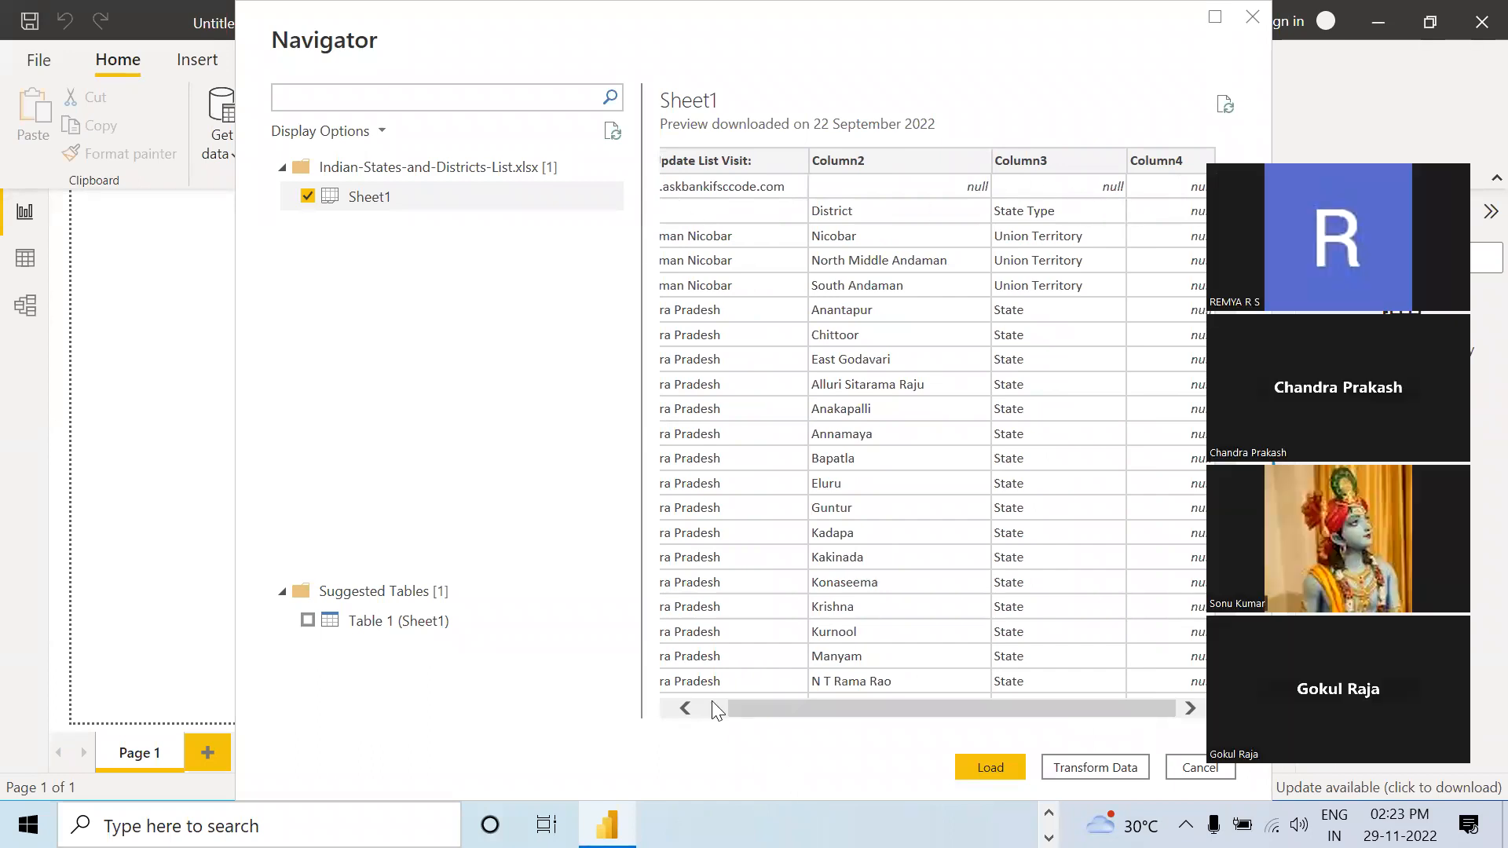
click(685, 708)
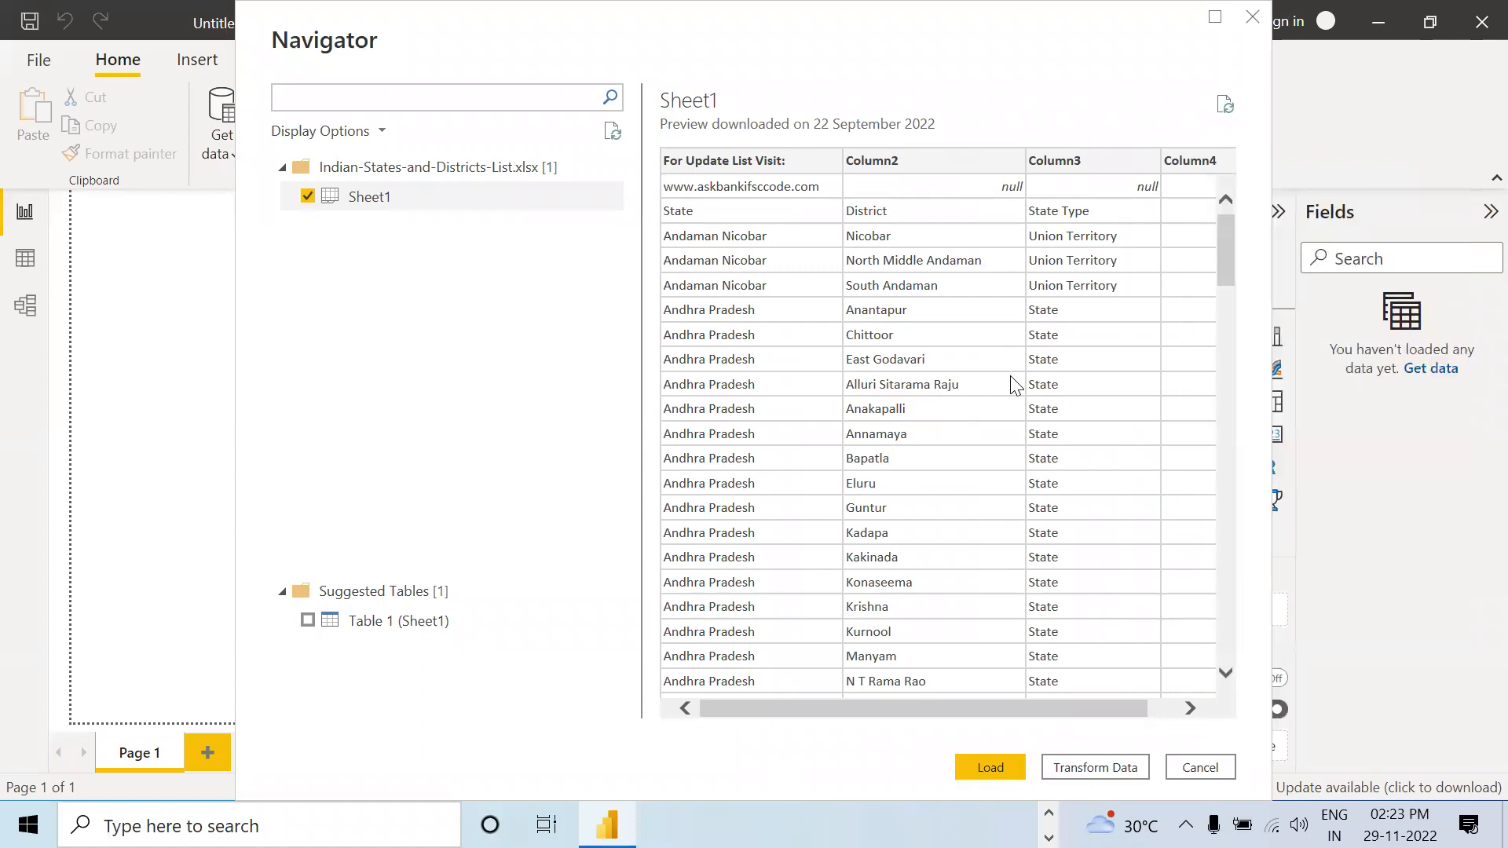
drag(954, 710, 999, 697)
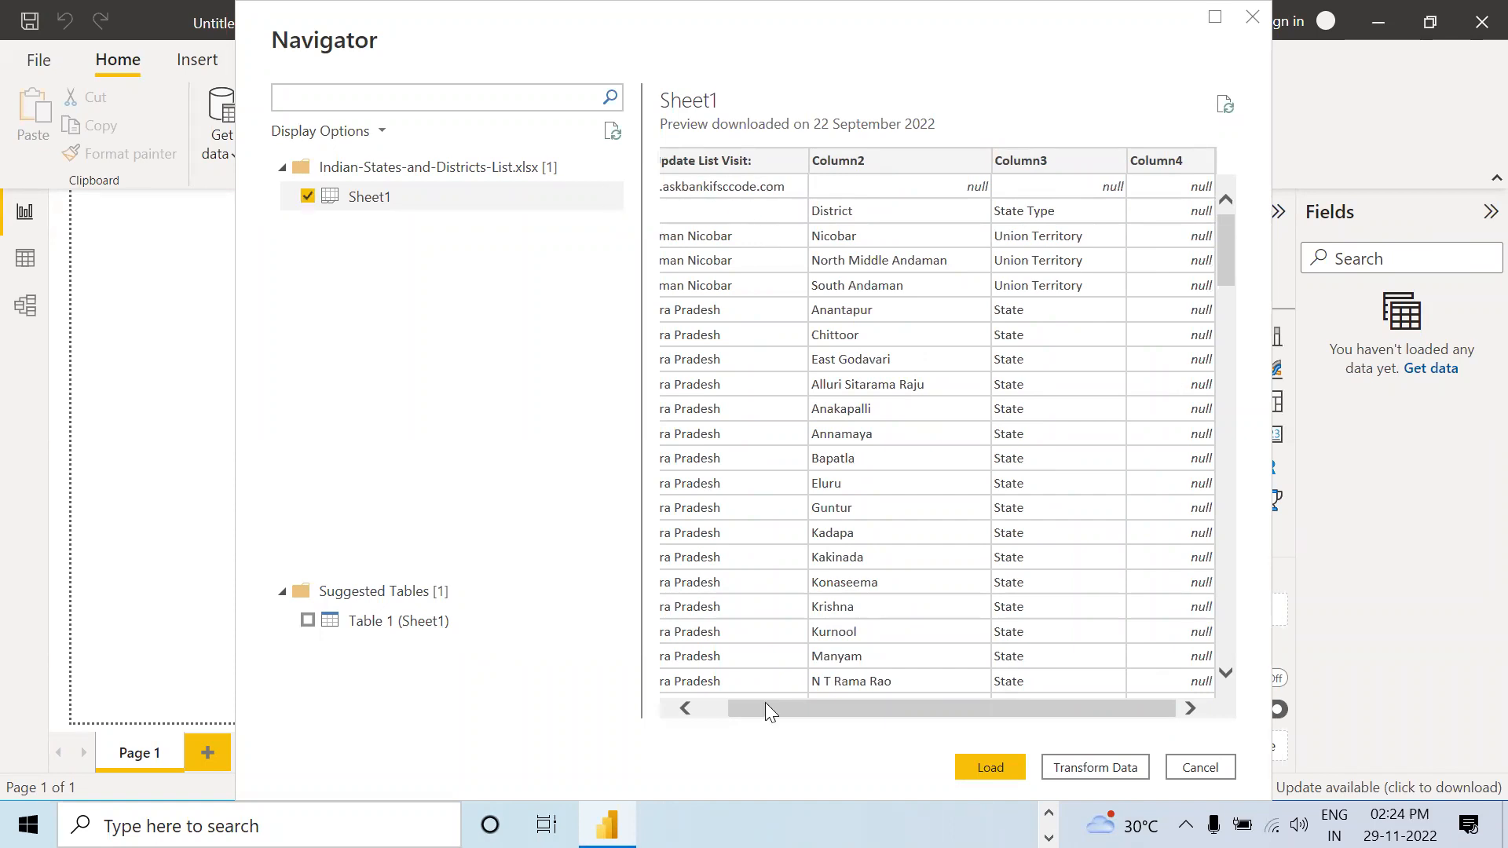
drag(768, 710, 735, 709)
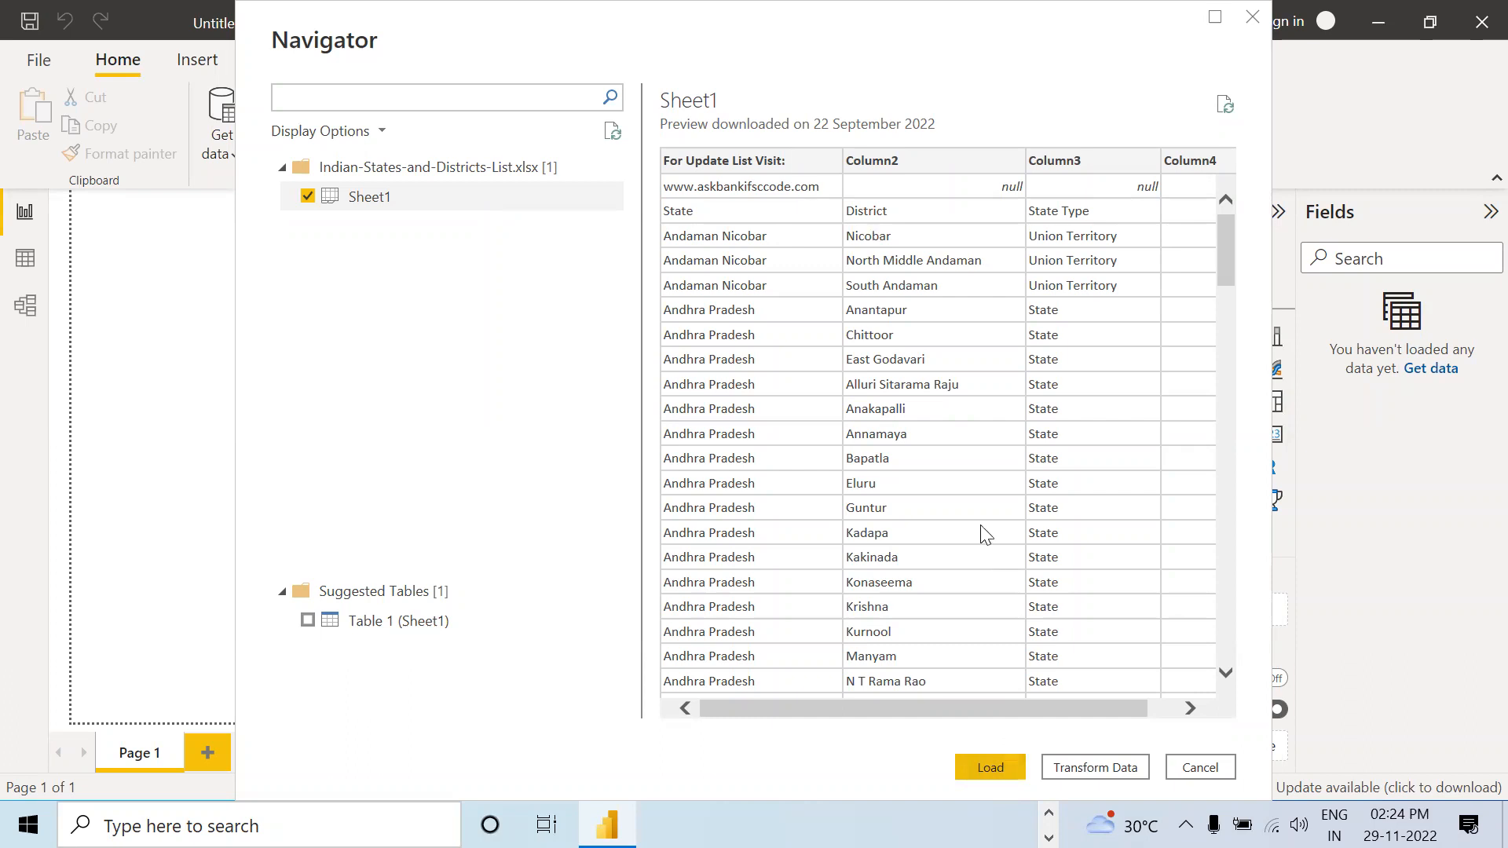
click(1098, 767)
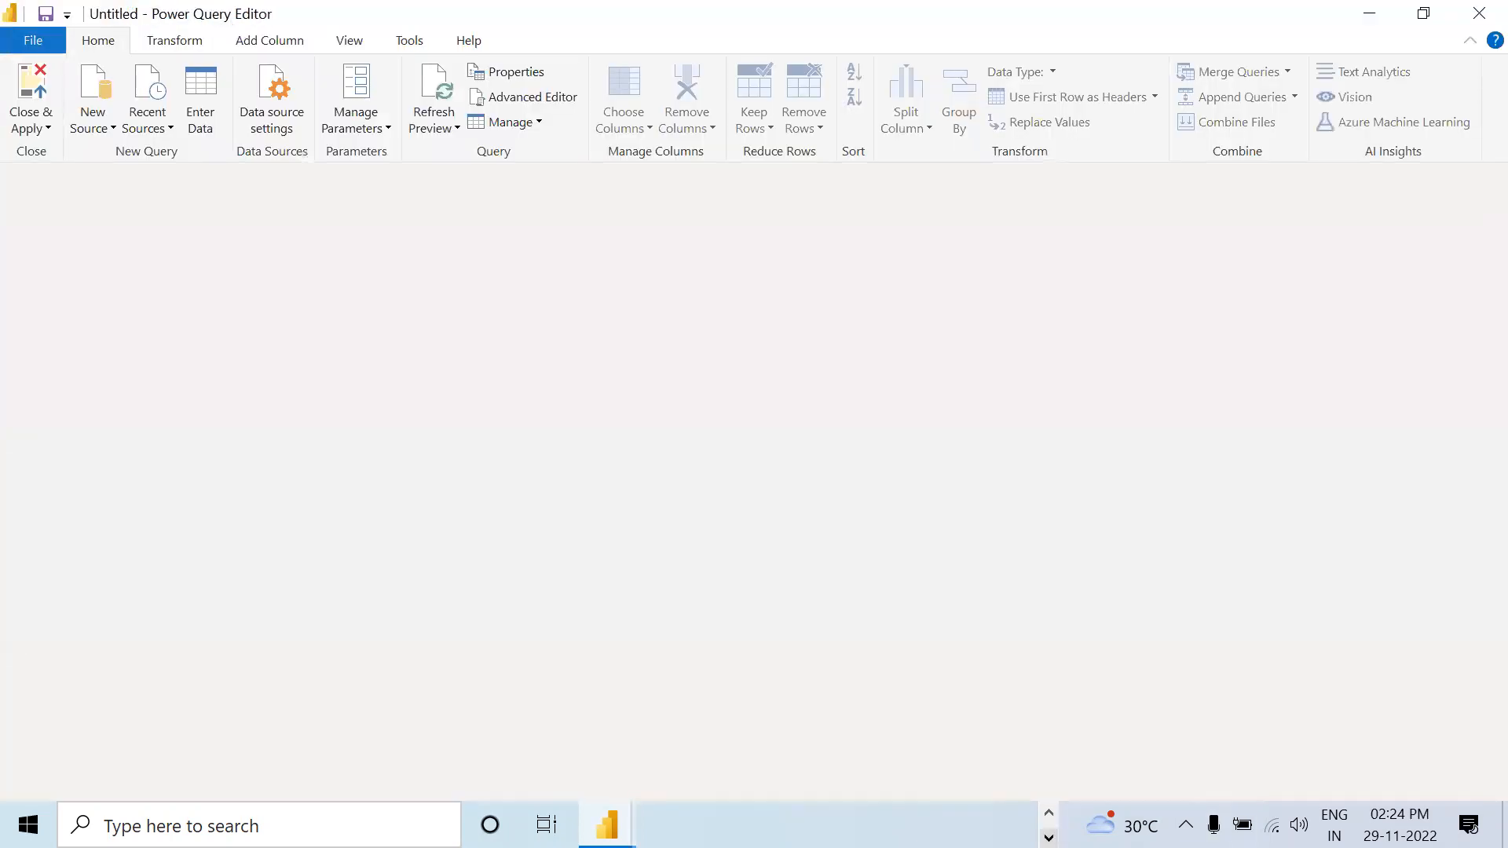
Switch to the PowerPoint presentation, highlight Power Query in the list of Power BI tools, and return to the Power Query Editor.
click(1049, 813)
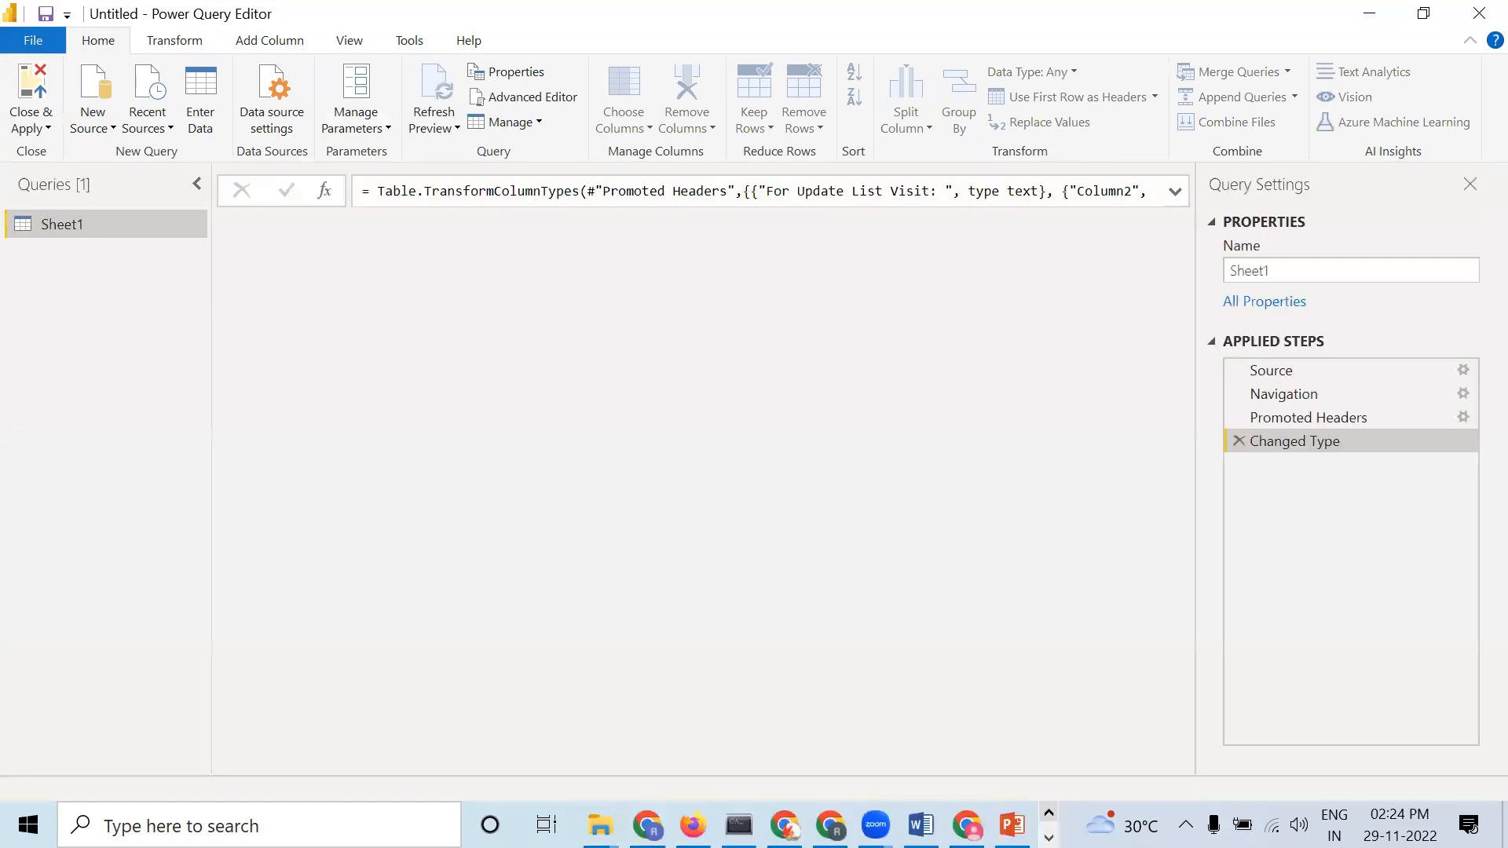
click(1012, 825)
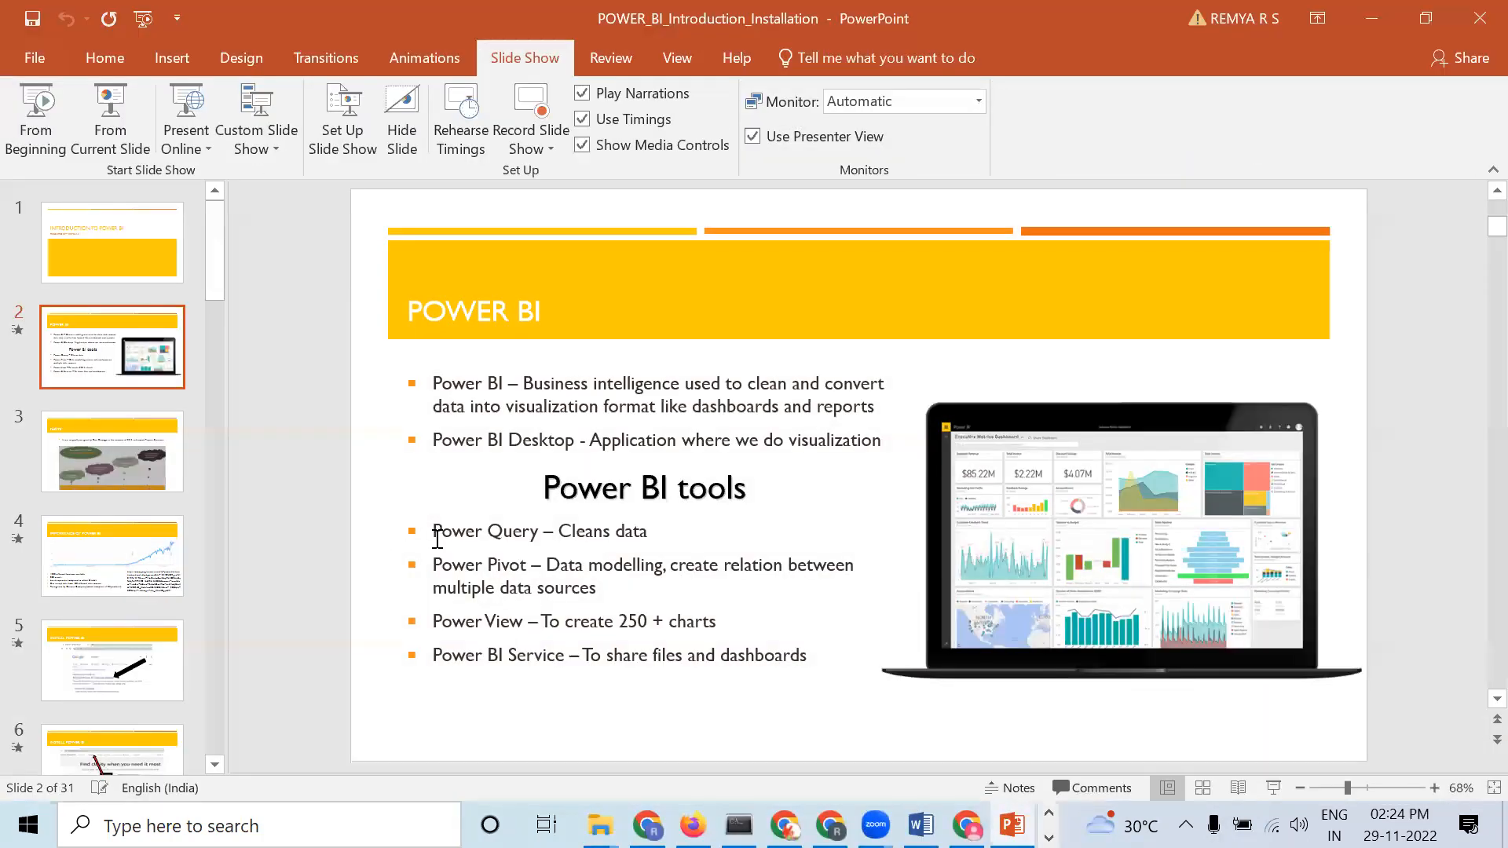
drag(498, 532, 434, 533)
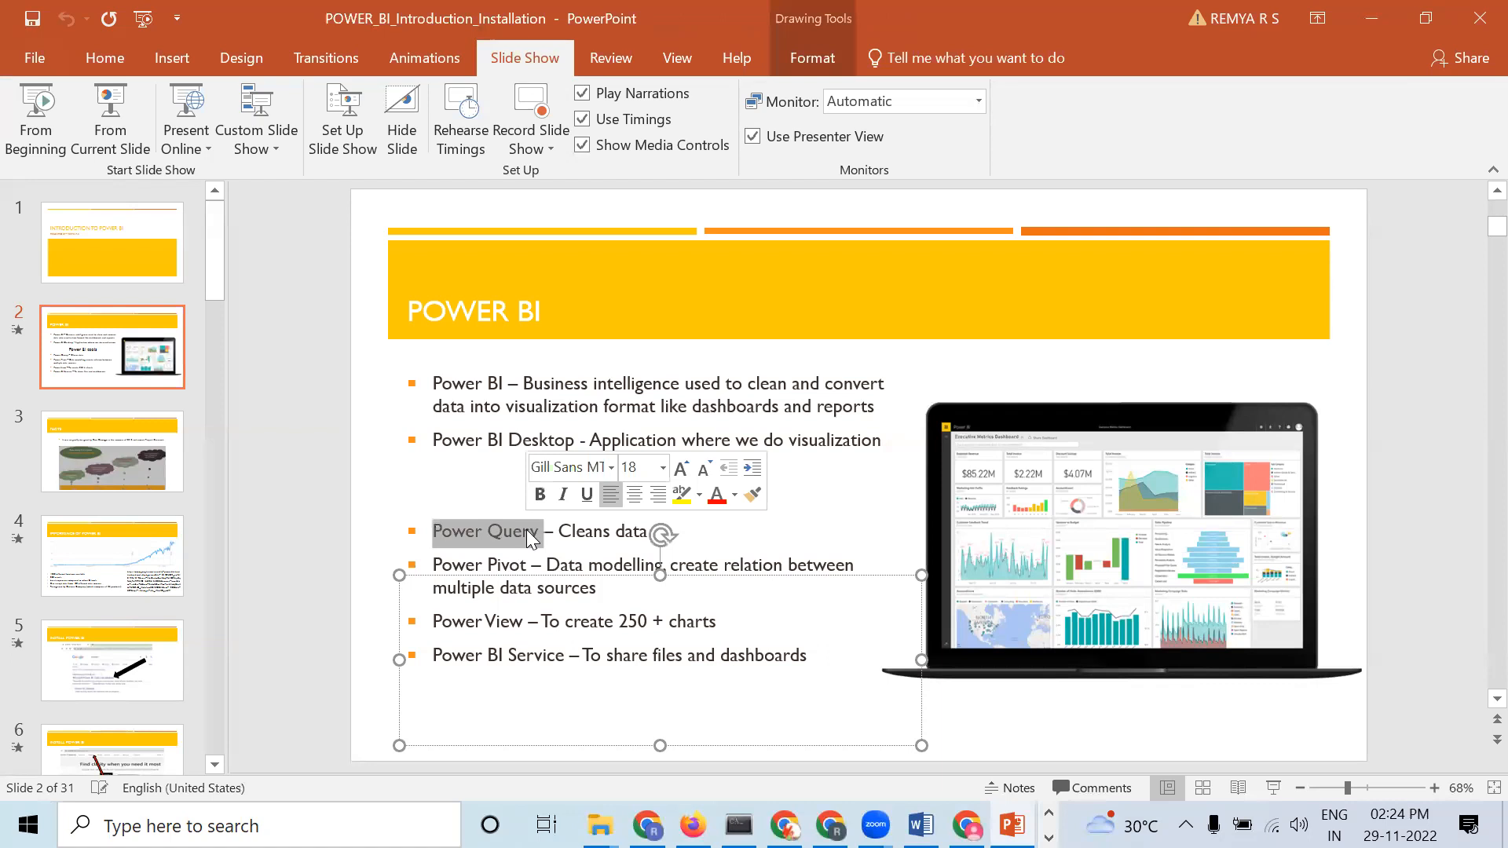
click(899, 502)
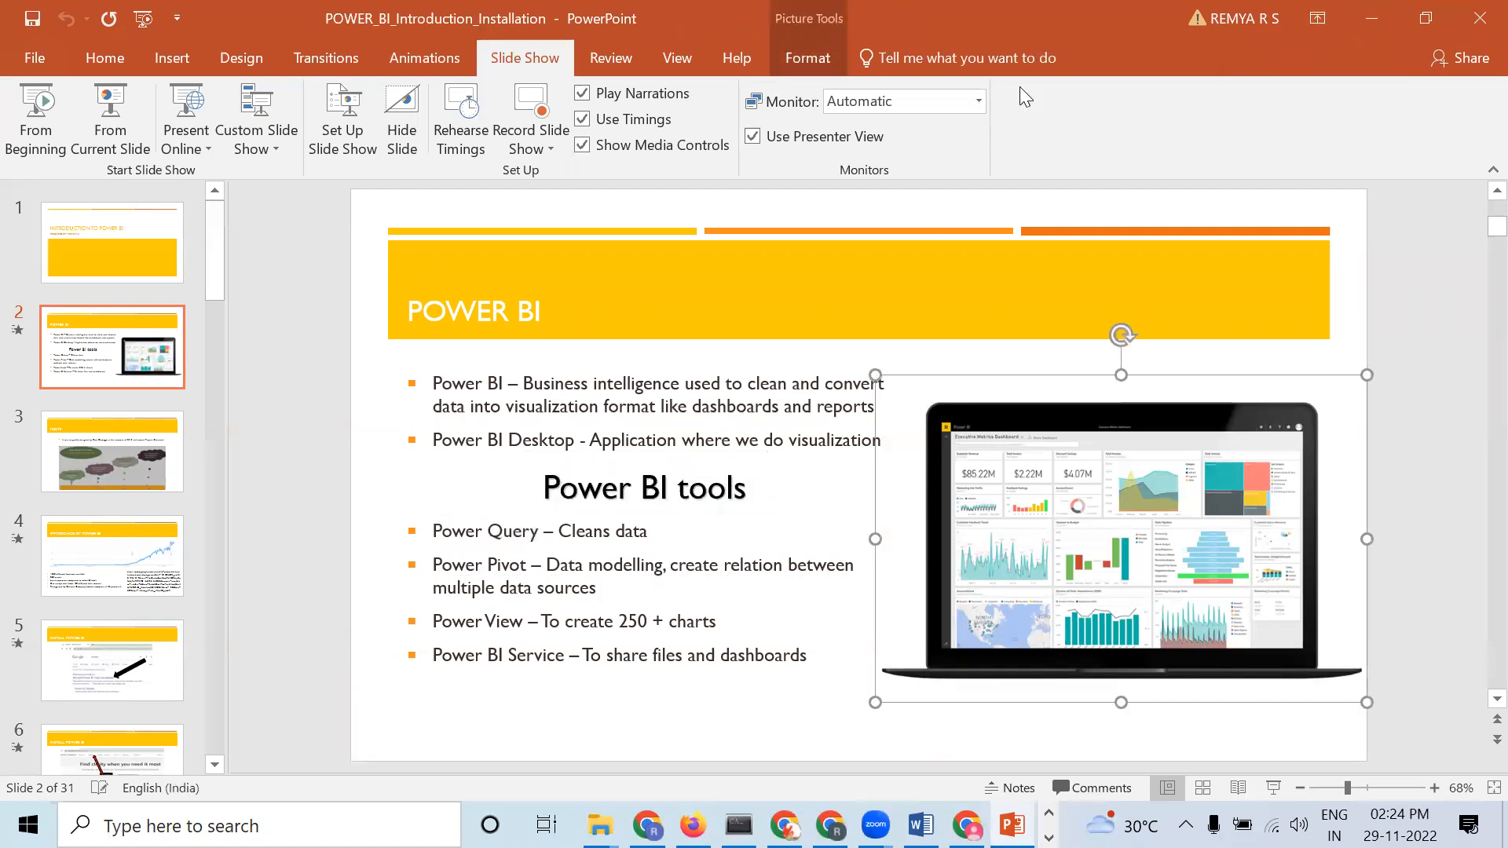
click(1368, 11)
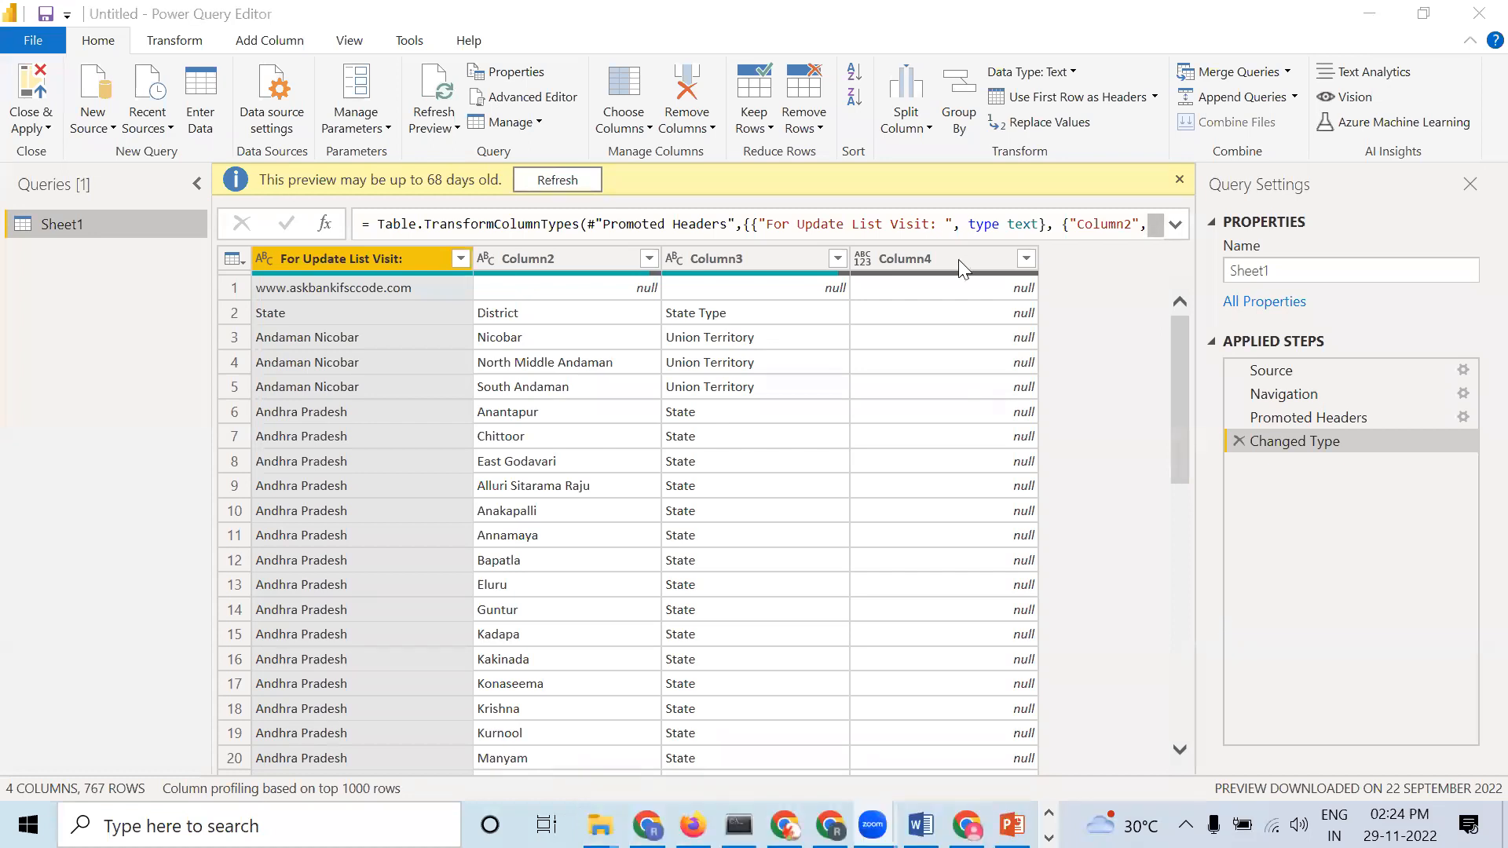
Examine Column4 and the full list of filter values in the "For Update List Visit:" column without applying a filter.
click(905, 262)
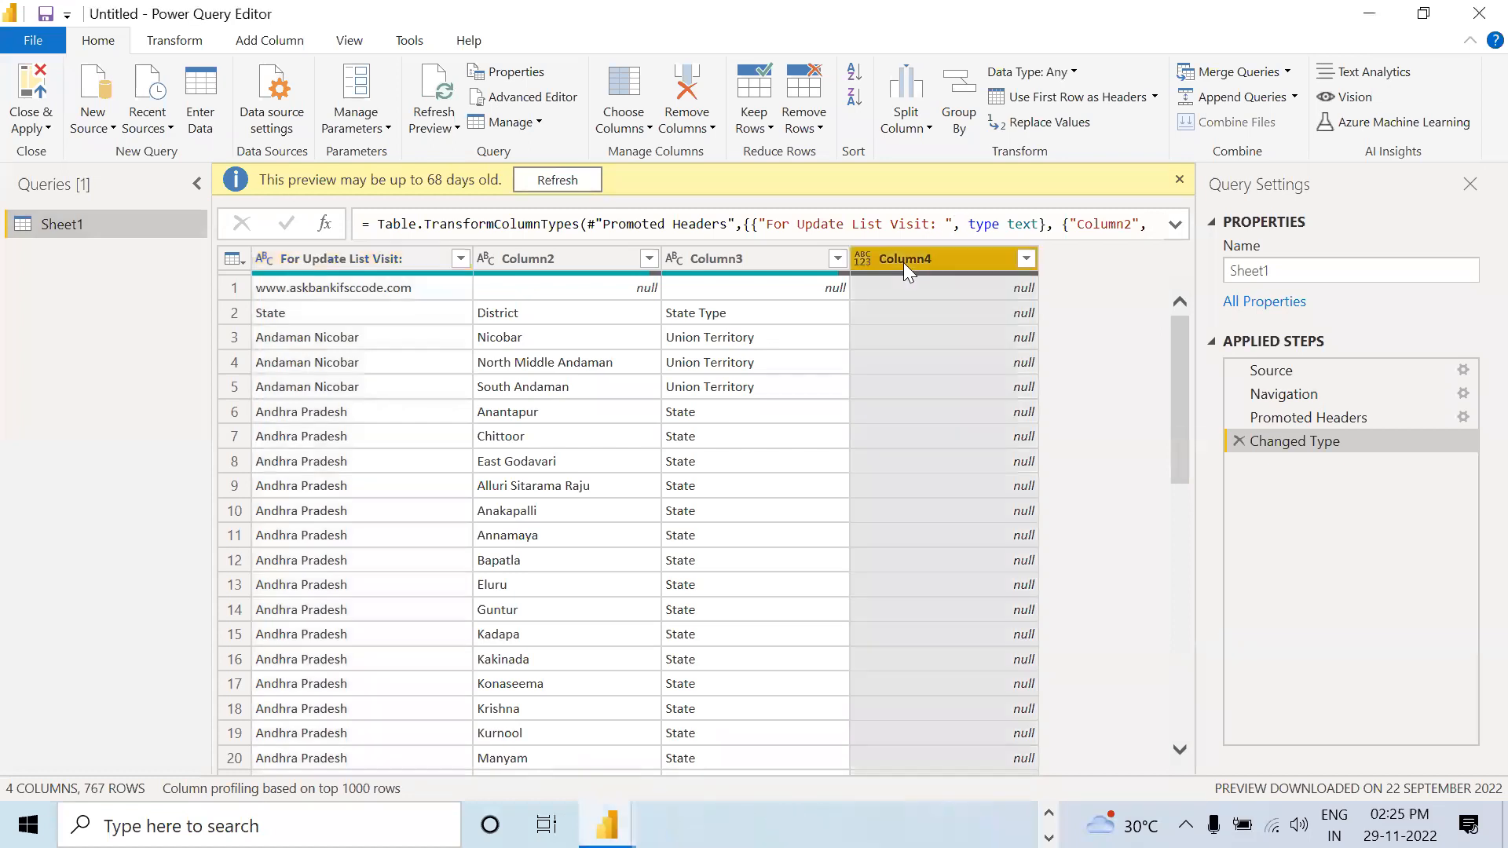
click(460, 259)
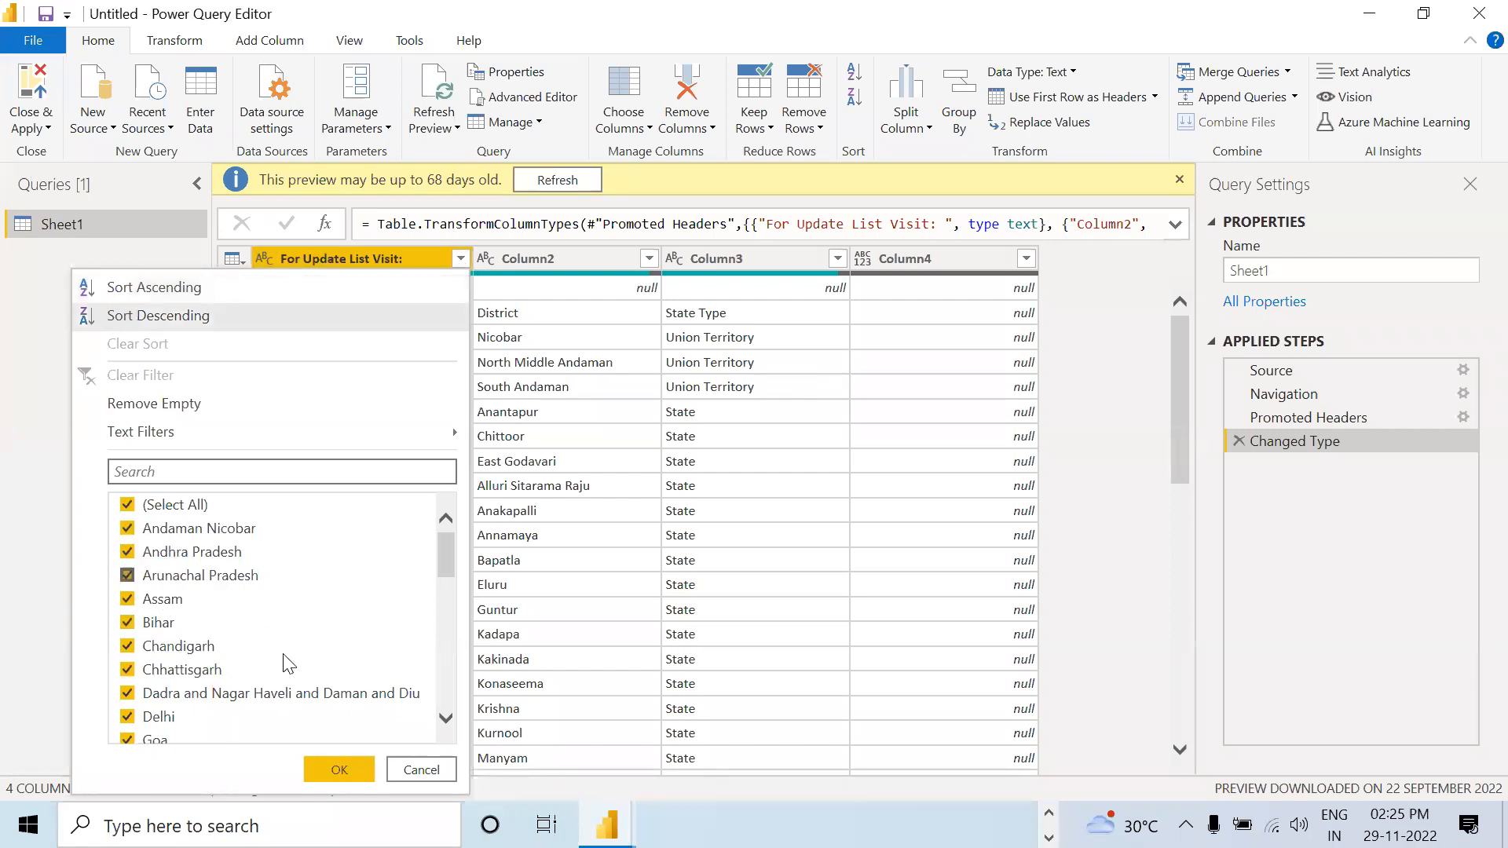
scroll(286, 664, down, 5)
scroll(287, 664, up, 5)
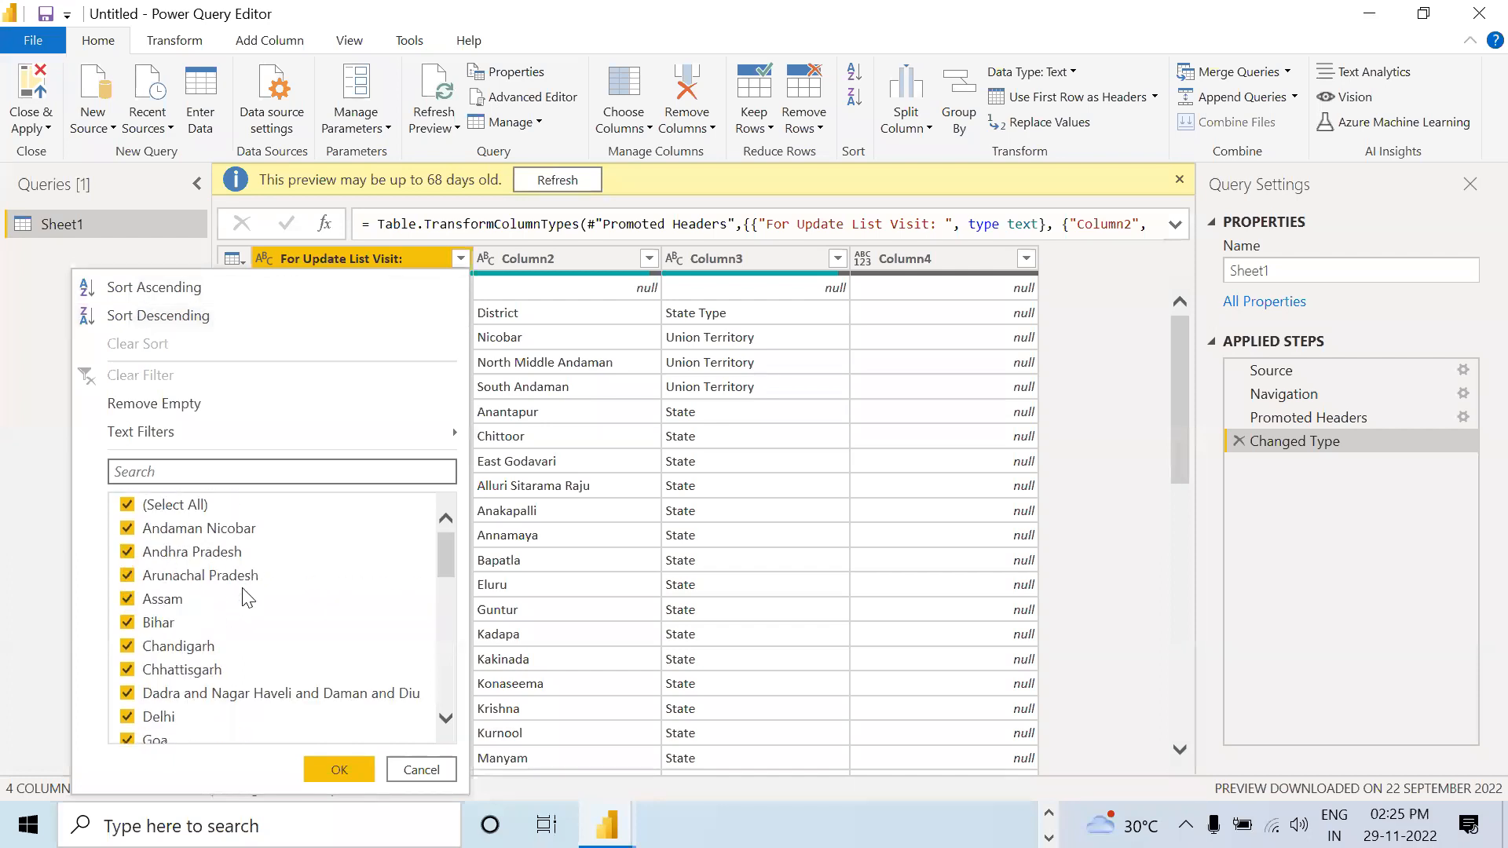
click(23, 265)
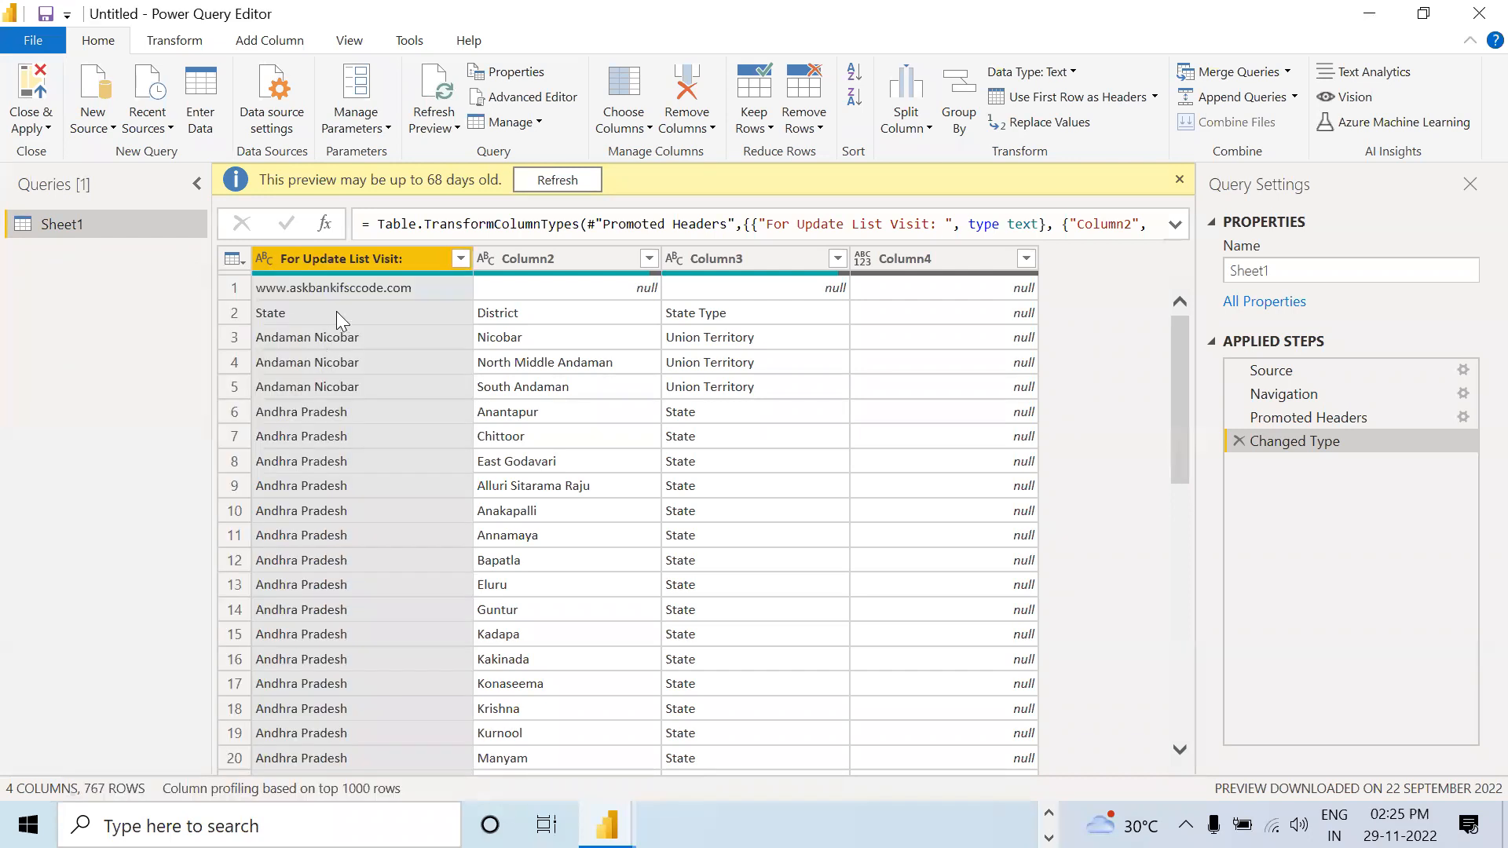
click(461, 259)
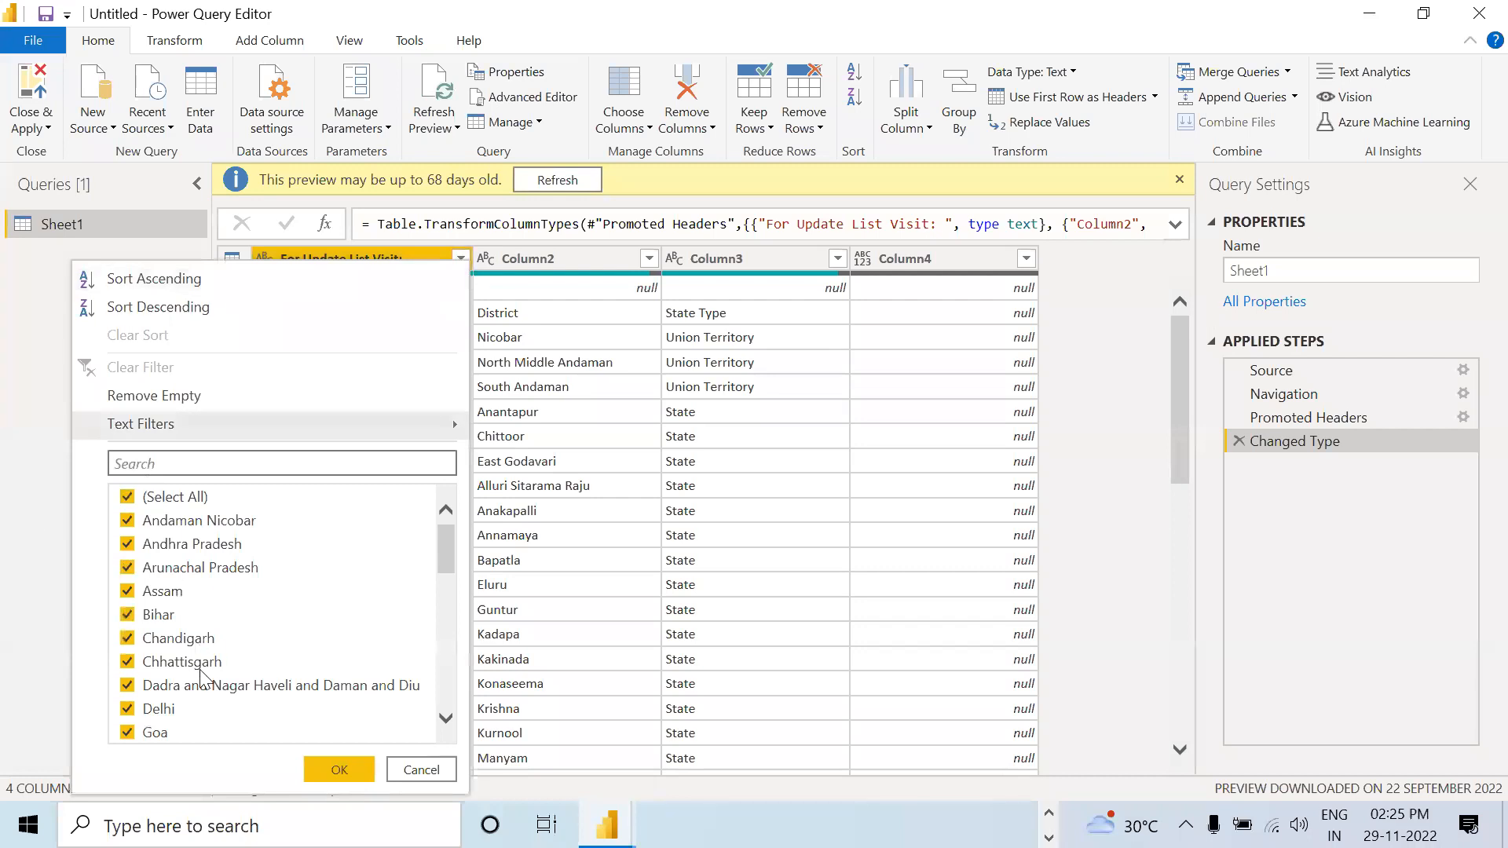
drag(446, 556, 444, 710)
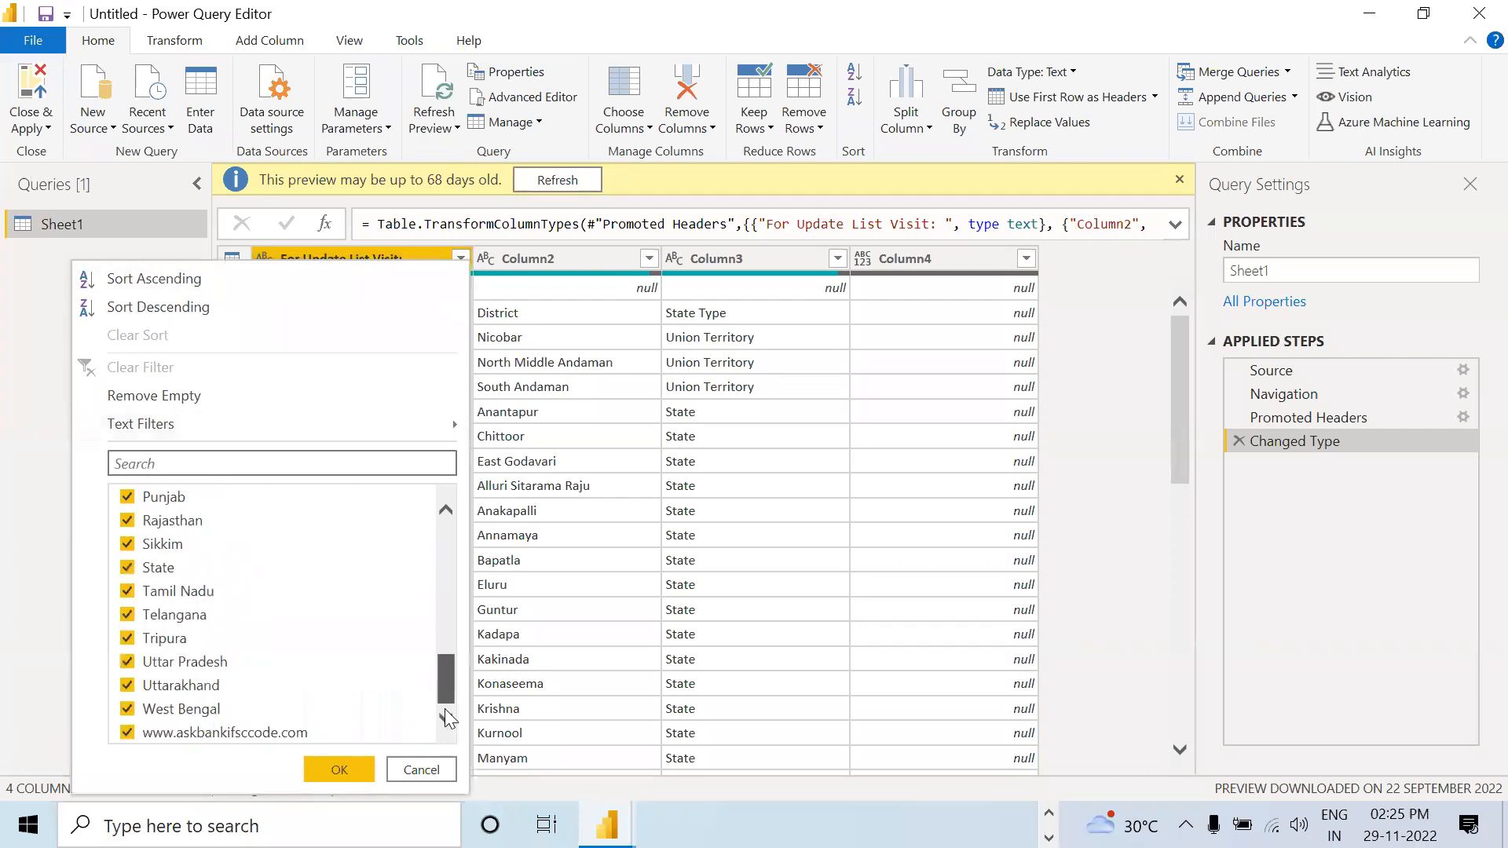
click(29, 597)
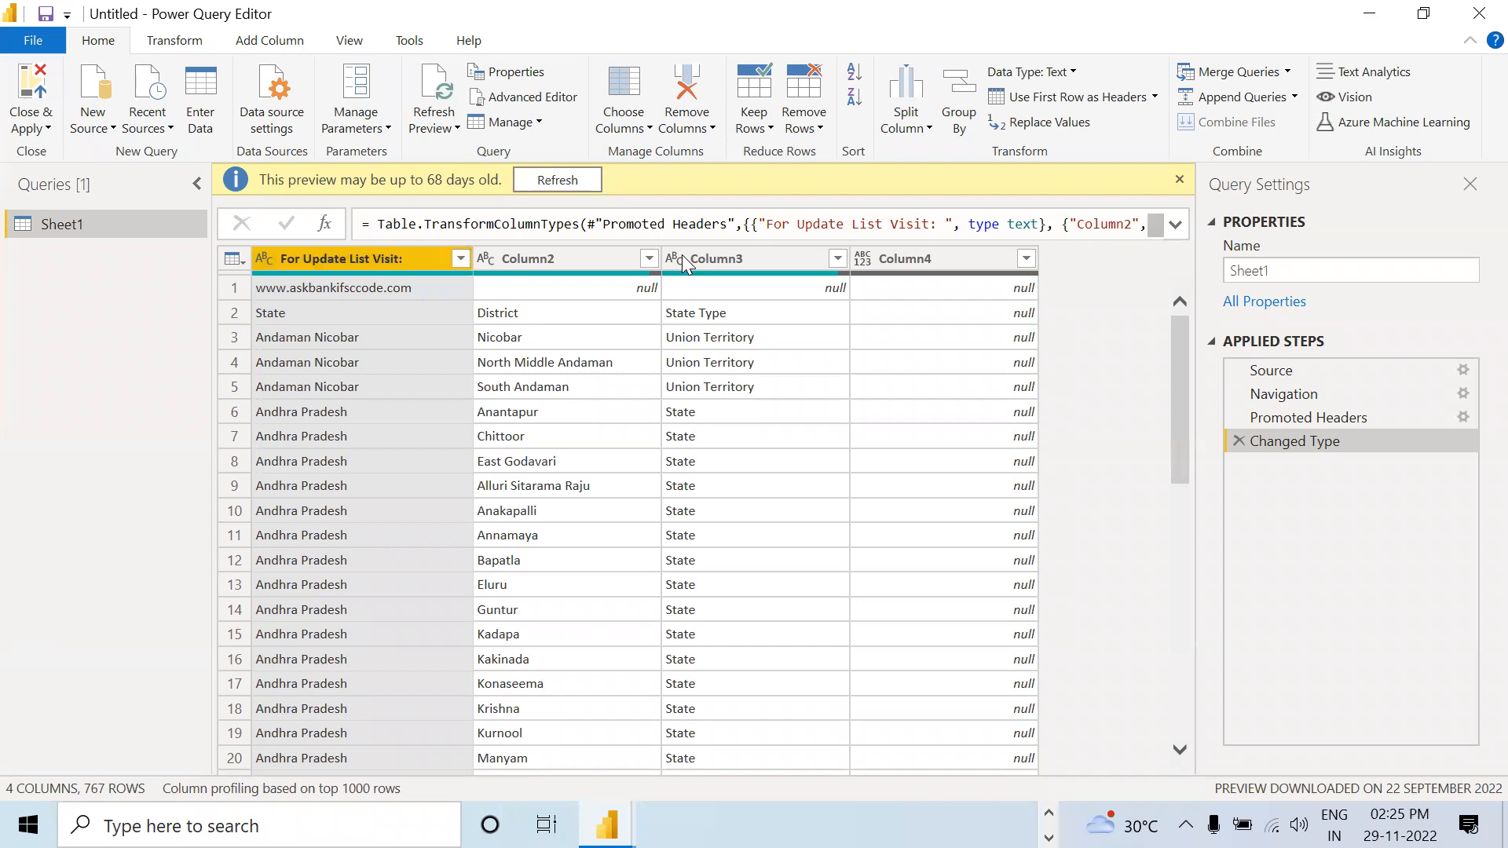
Inspect the filter values of Column2, the "For Update List Visit:" column and Column3 for empty entries.
click(650, 260)
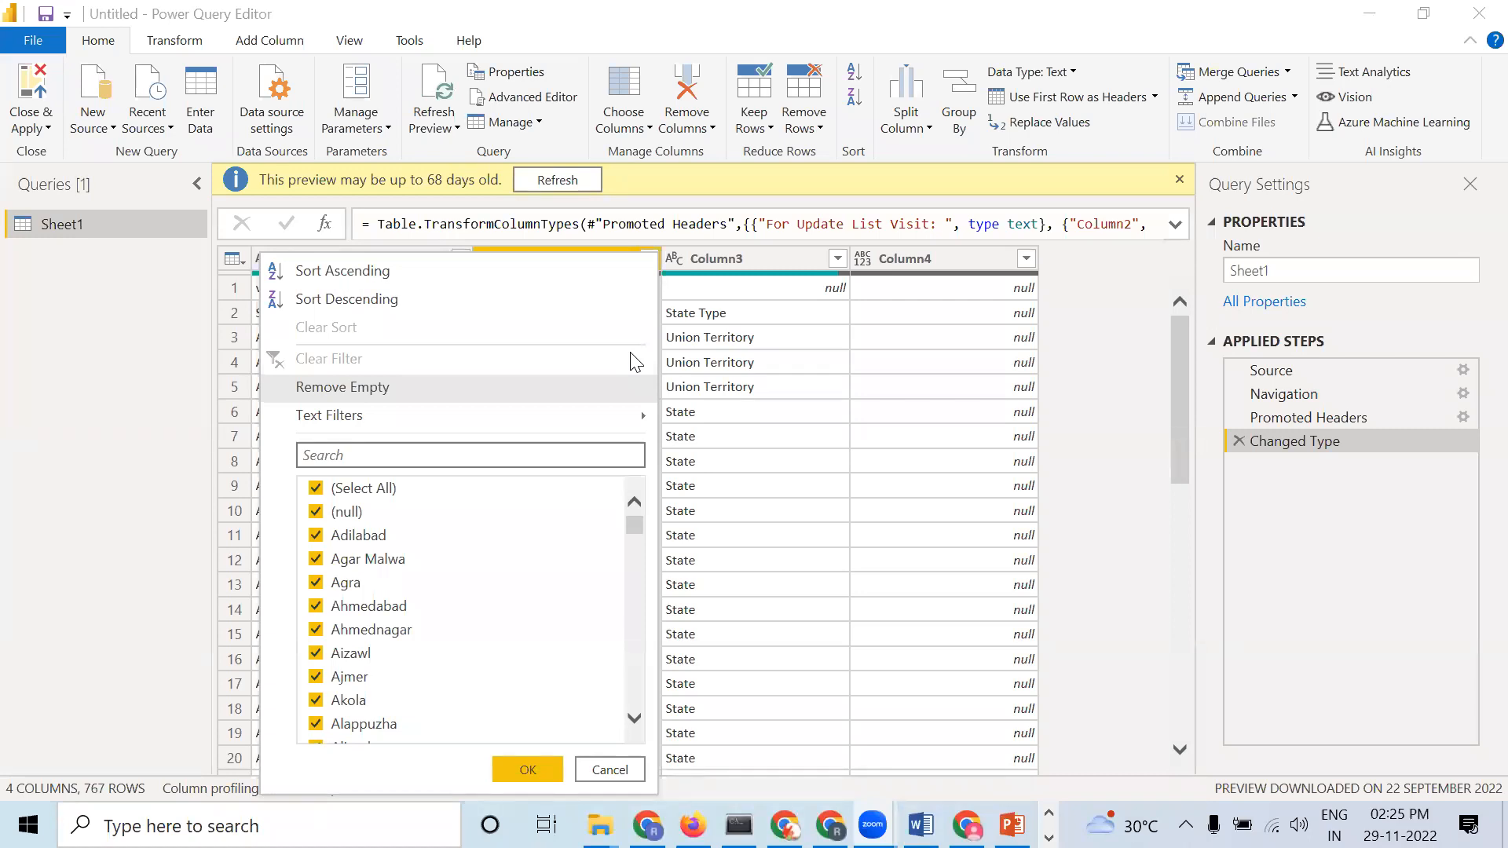
click(184, 417)
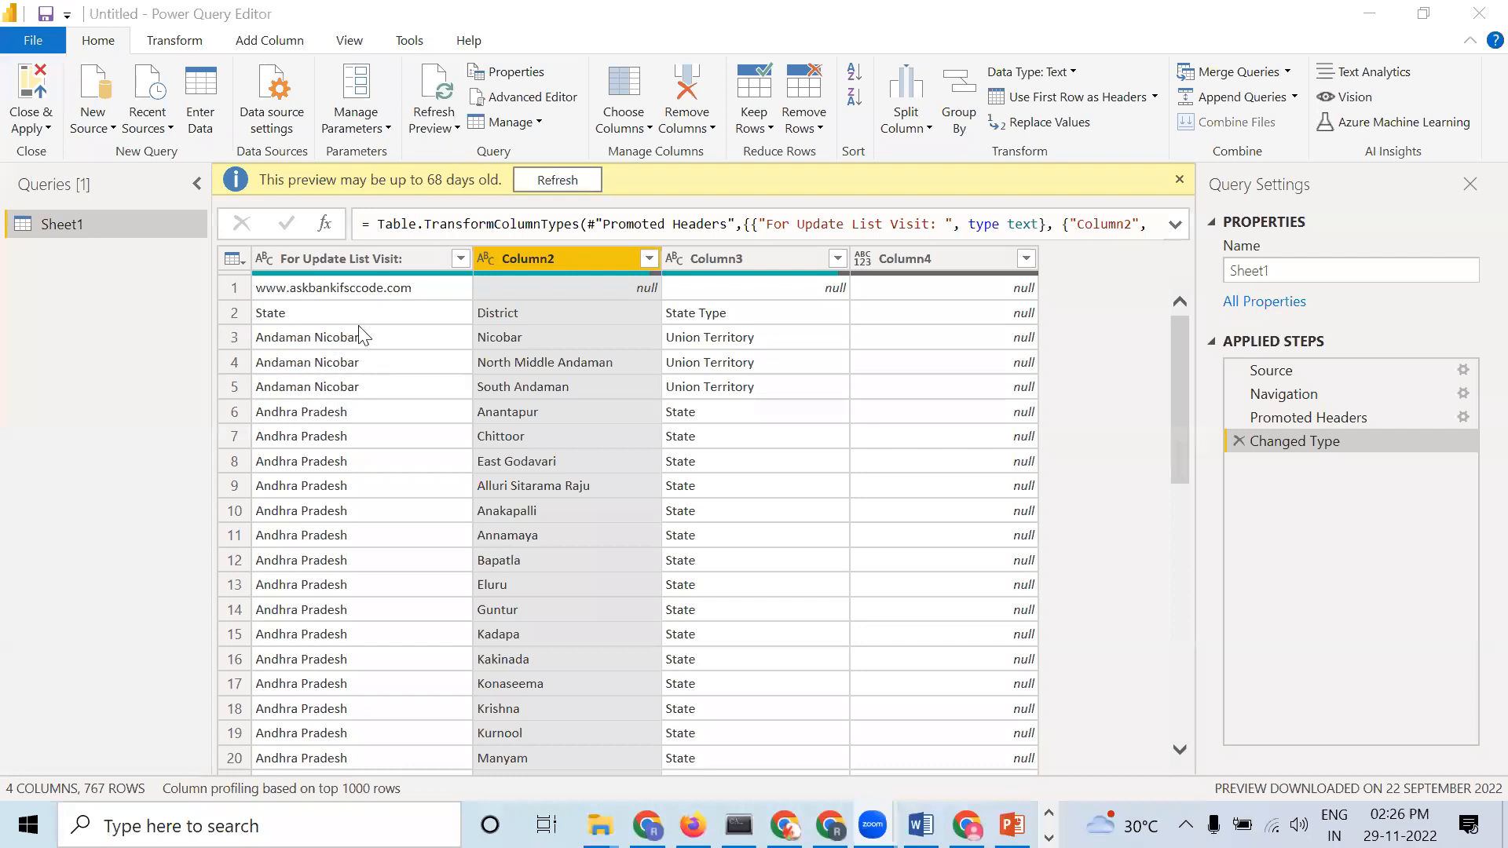
click(460, 259)
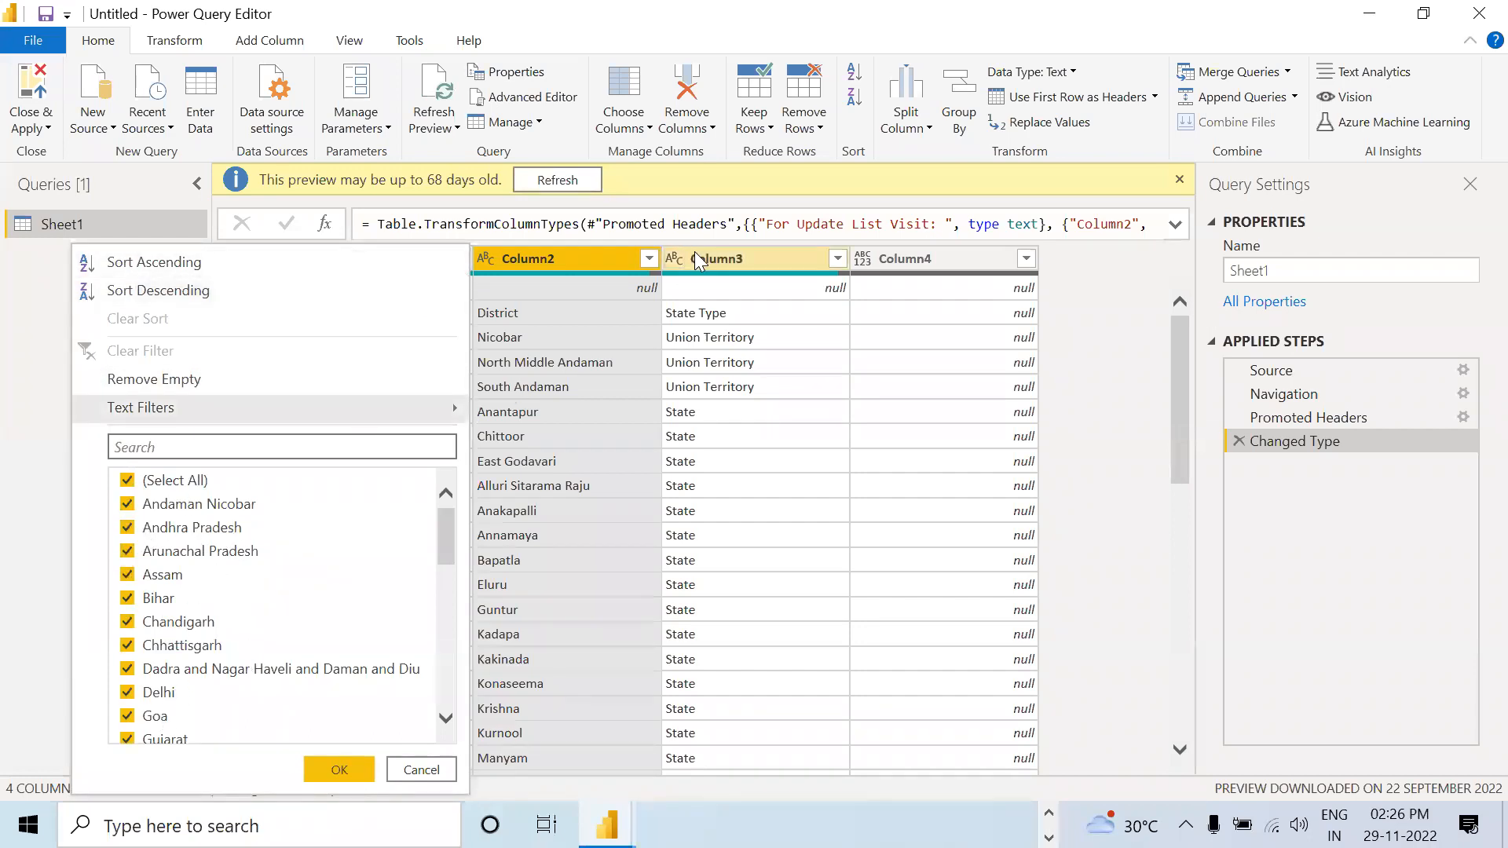
click(649, 258)
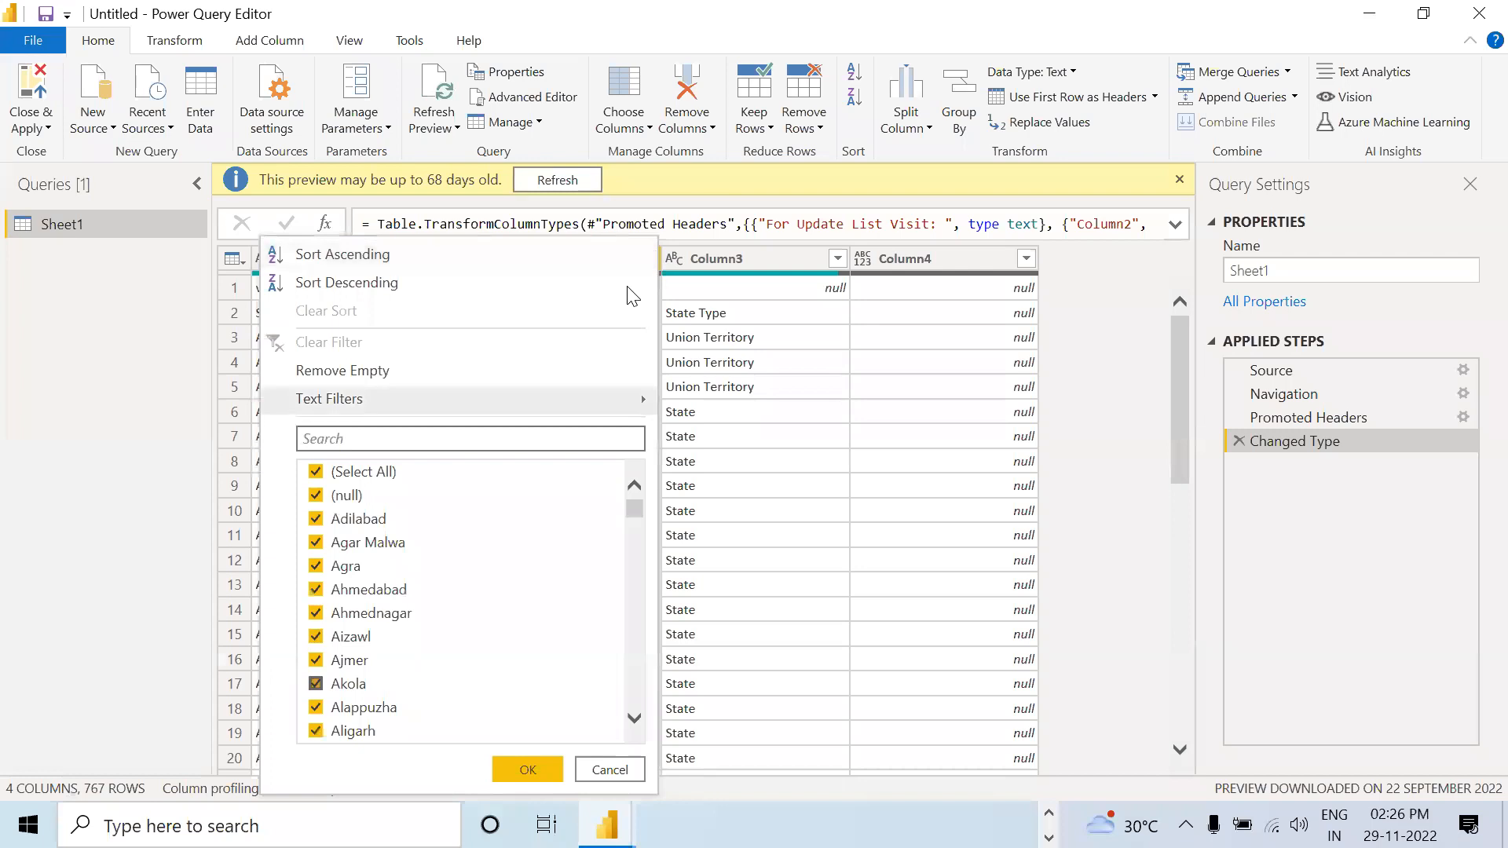
click(838, 258)
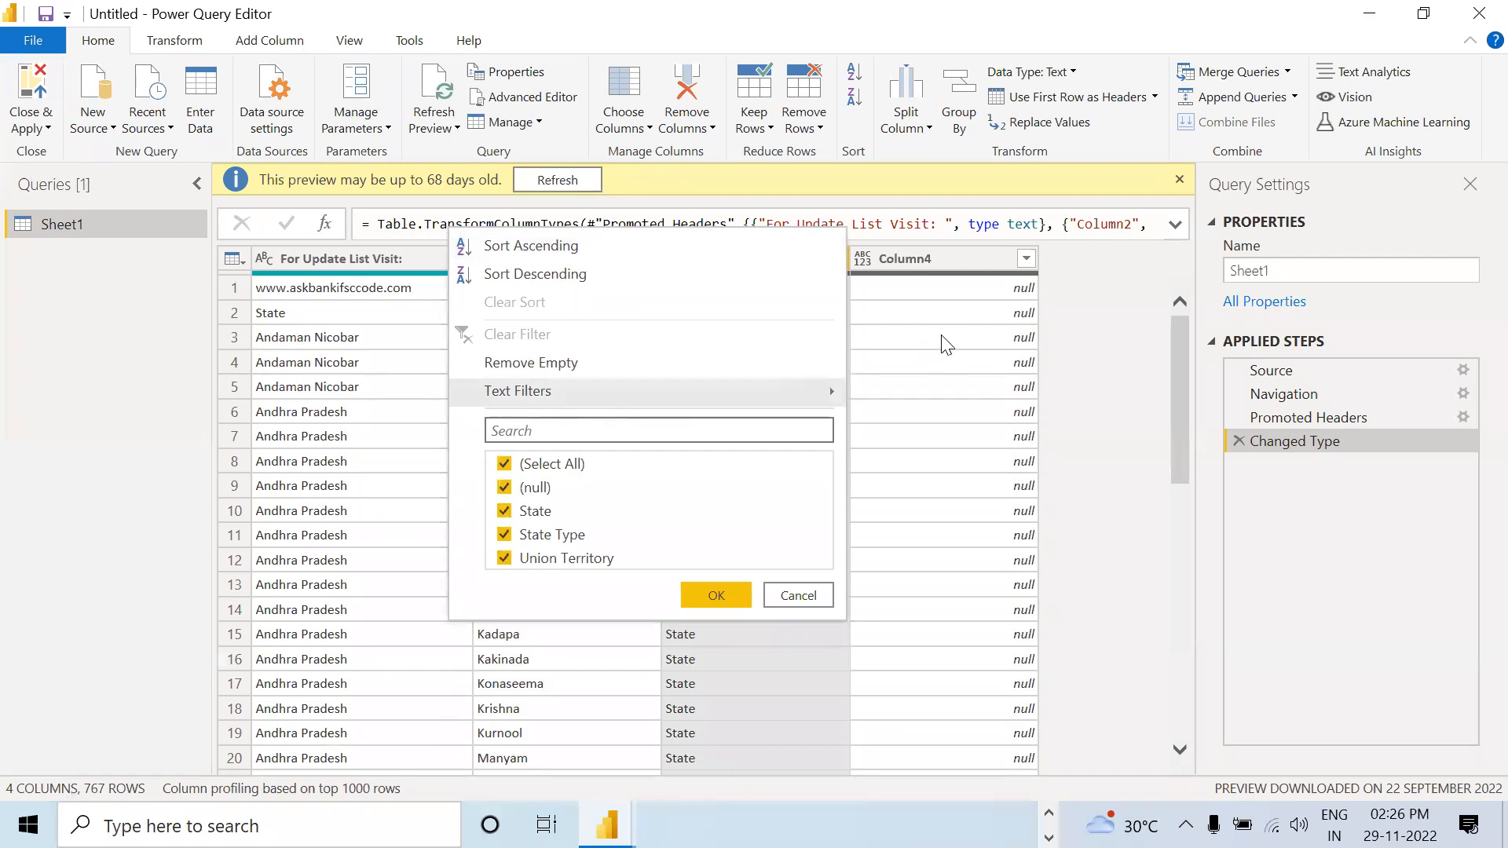
Check Column4's filter values, try removing the column, and delete the resulting applied step.
click(1026, 260)
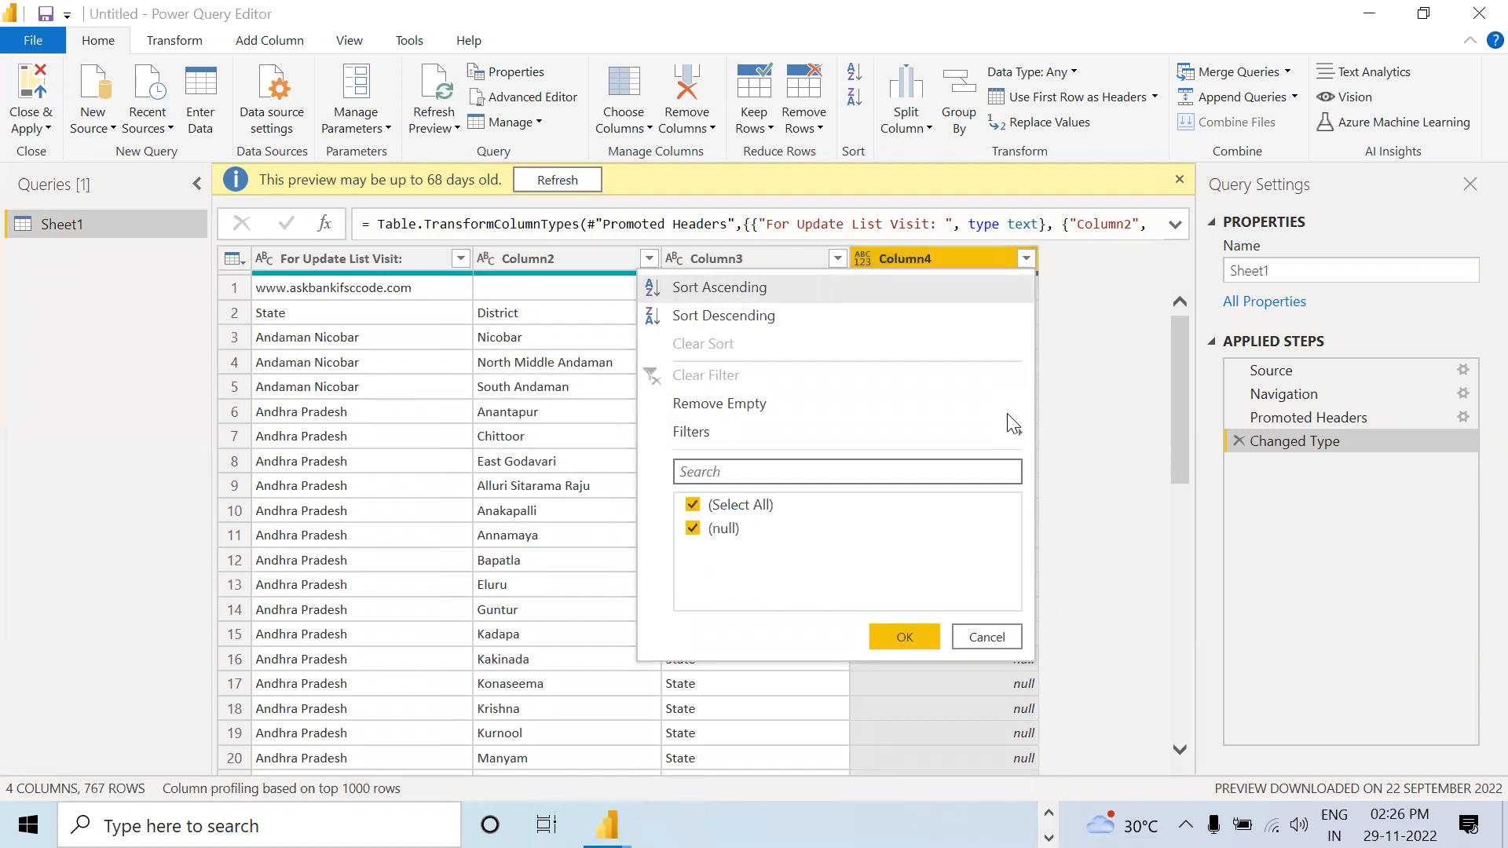
key(Escape)
right_click(978, 264)
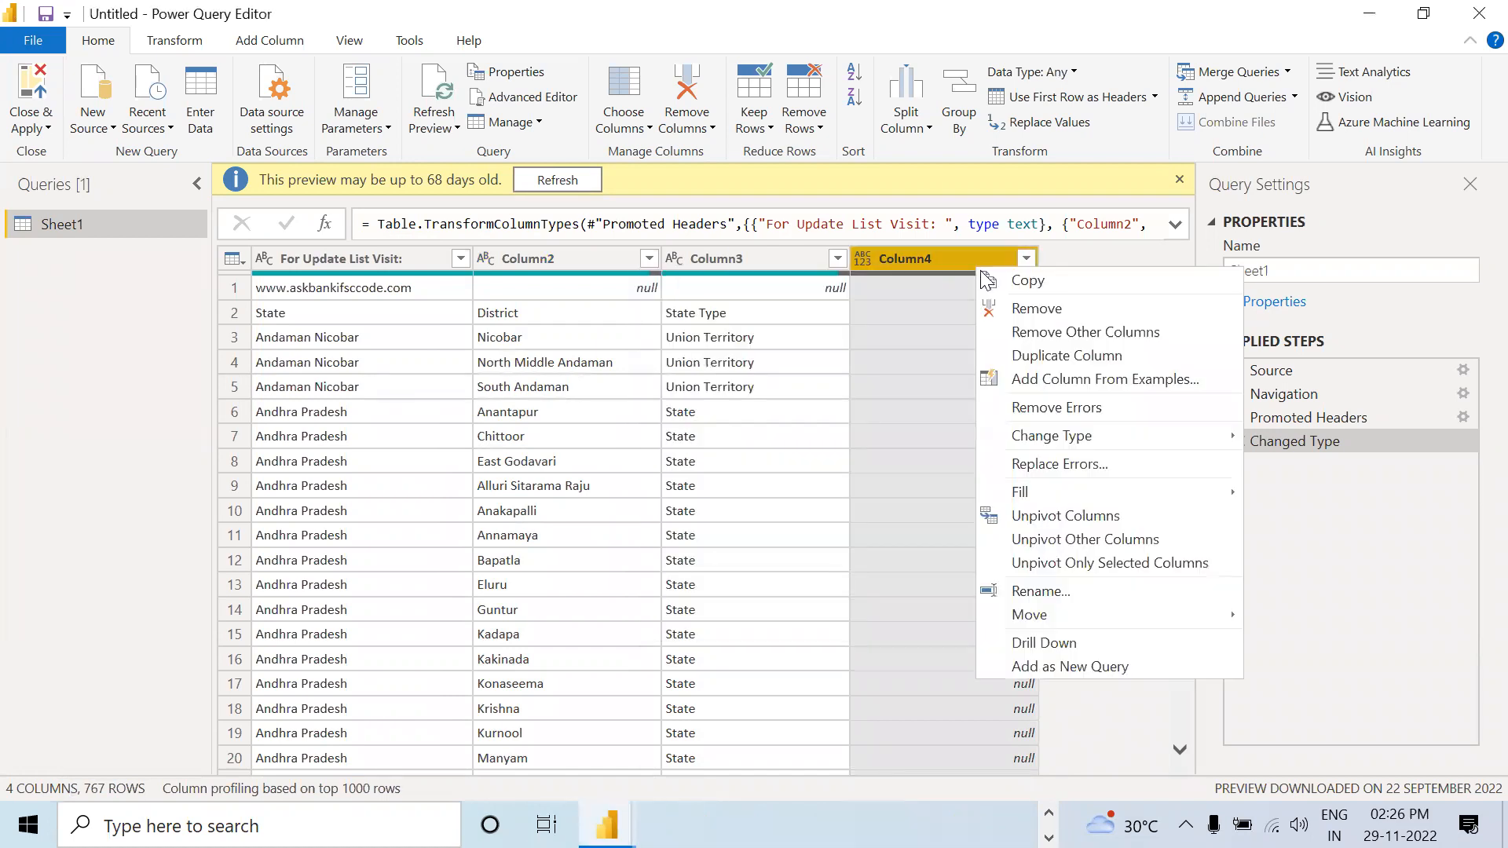
click(1000, 308)
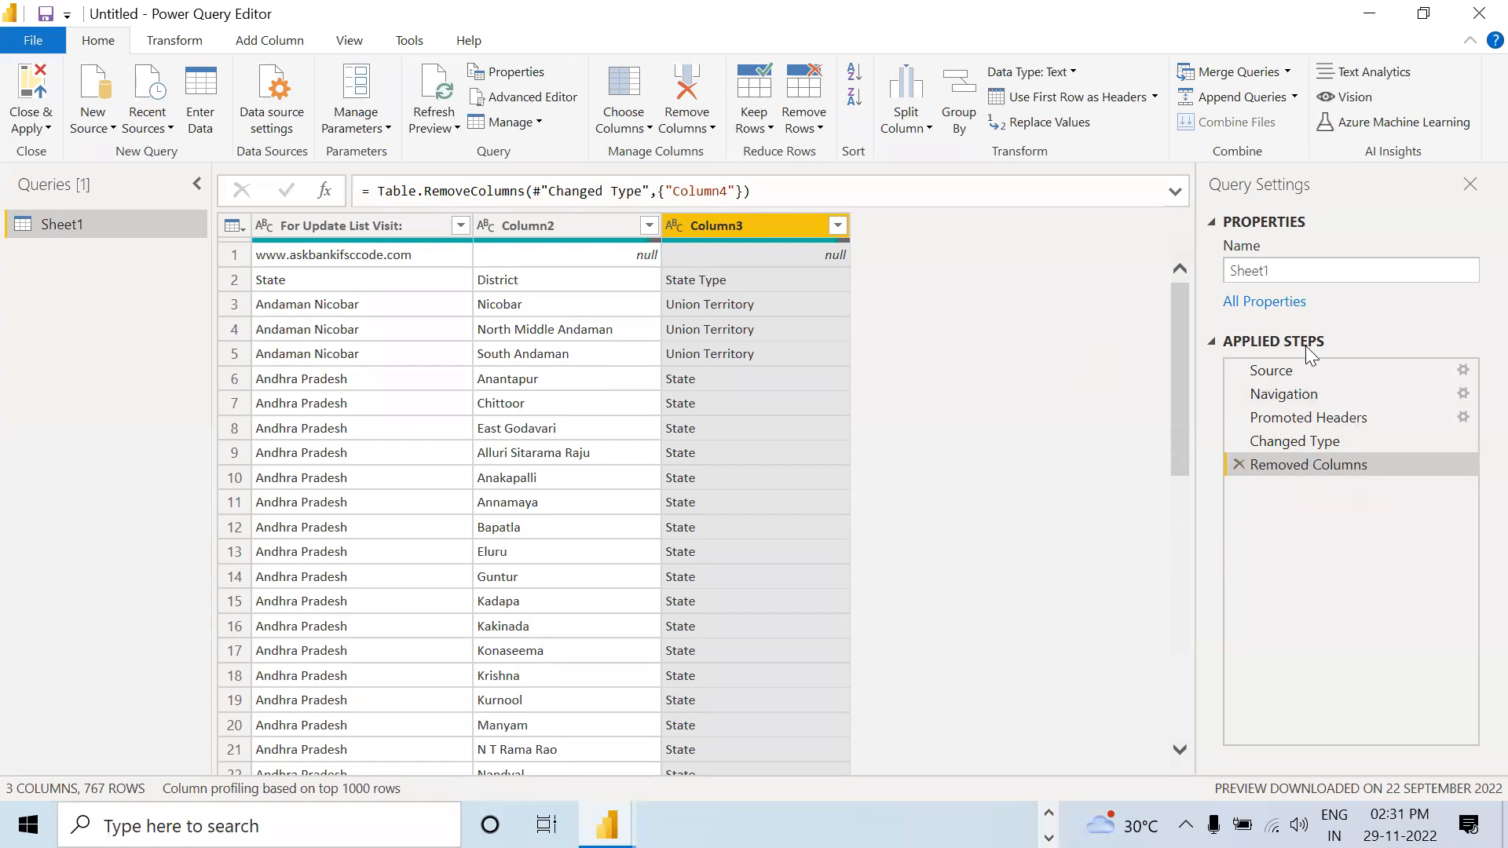
click(1239, 464)
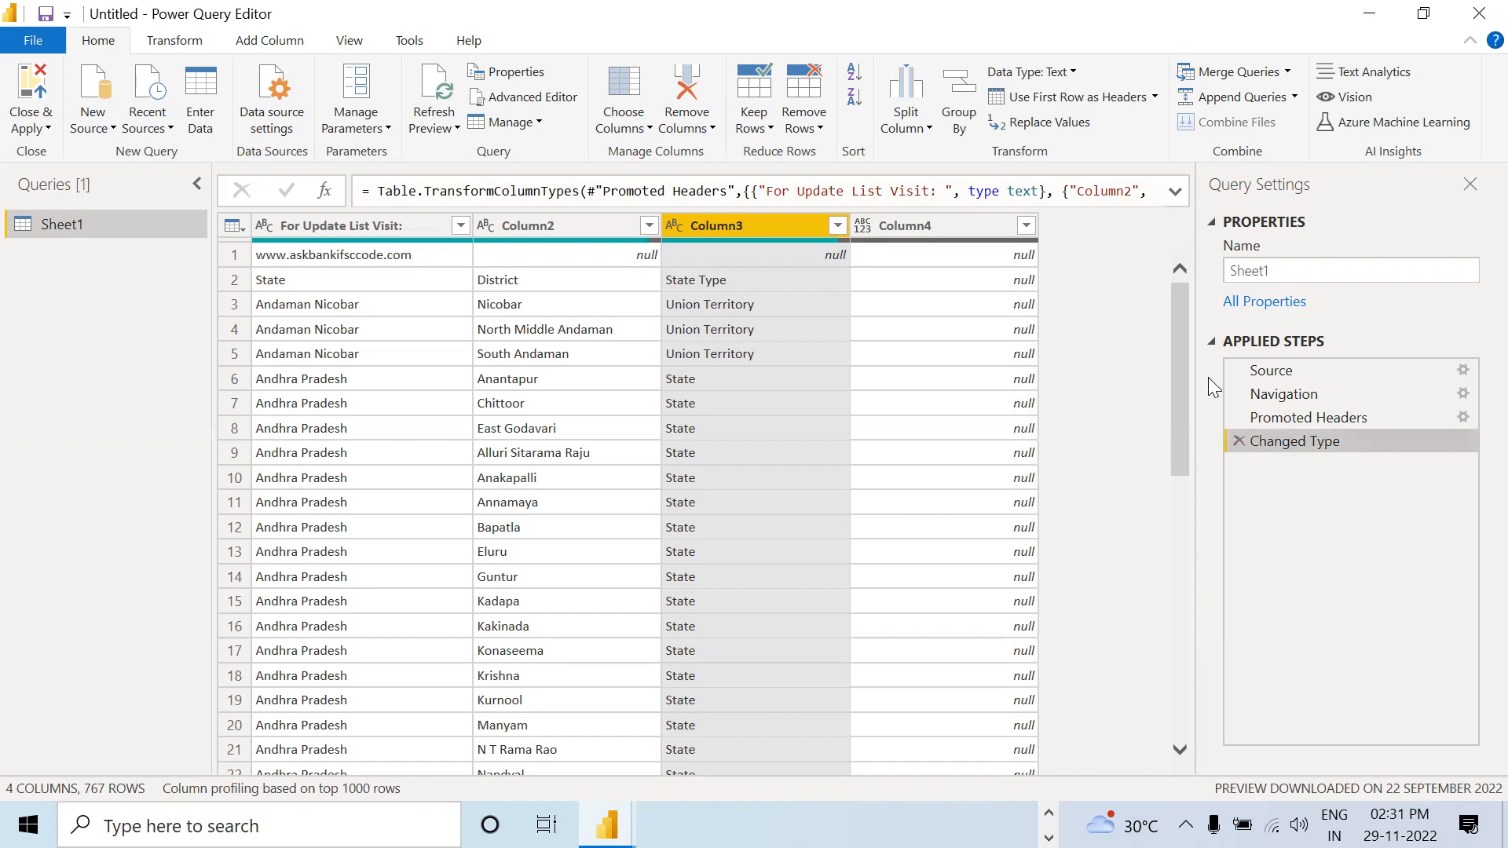
Remove the empty Column4 from the Sheet1 query.
key(alt+Tab)
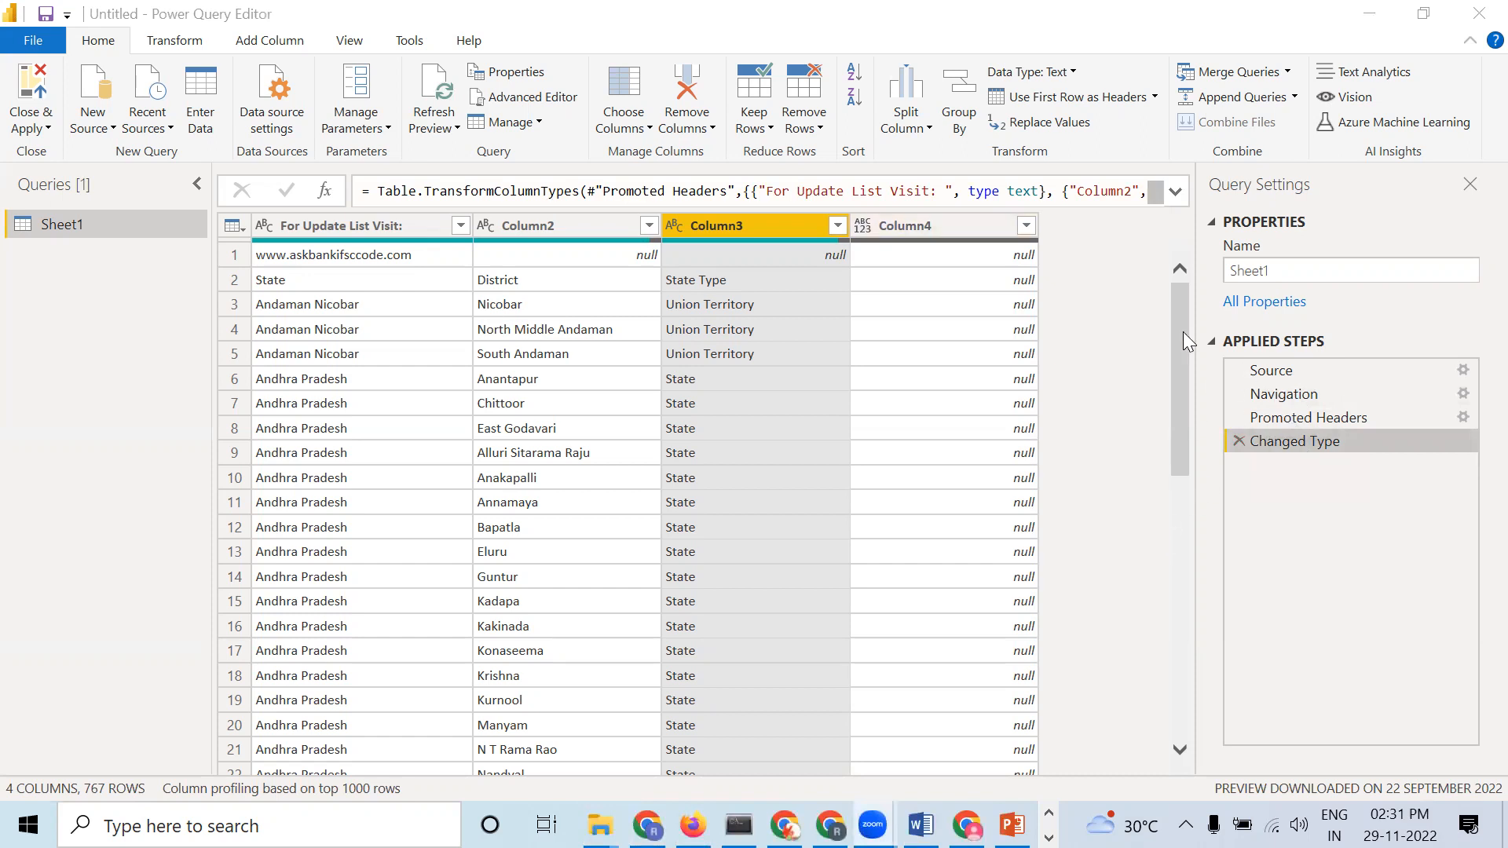
click(926, 226)
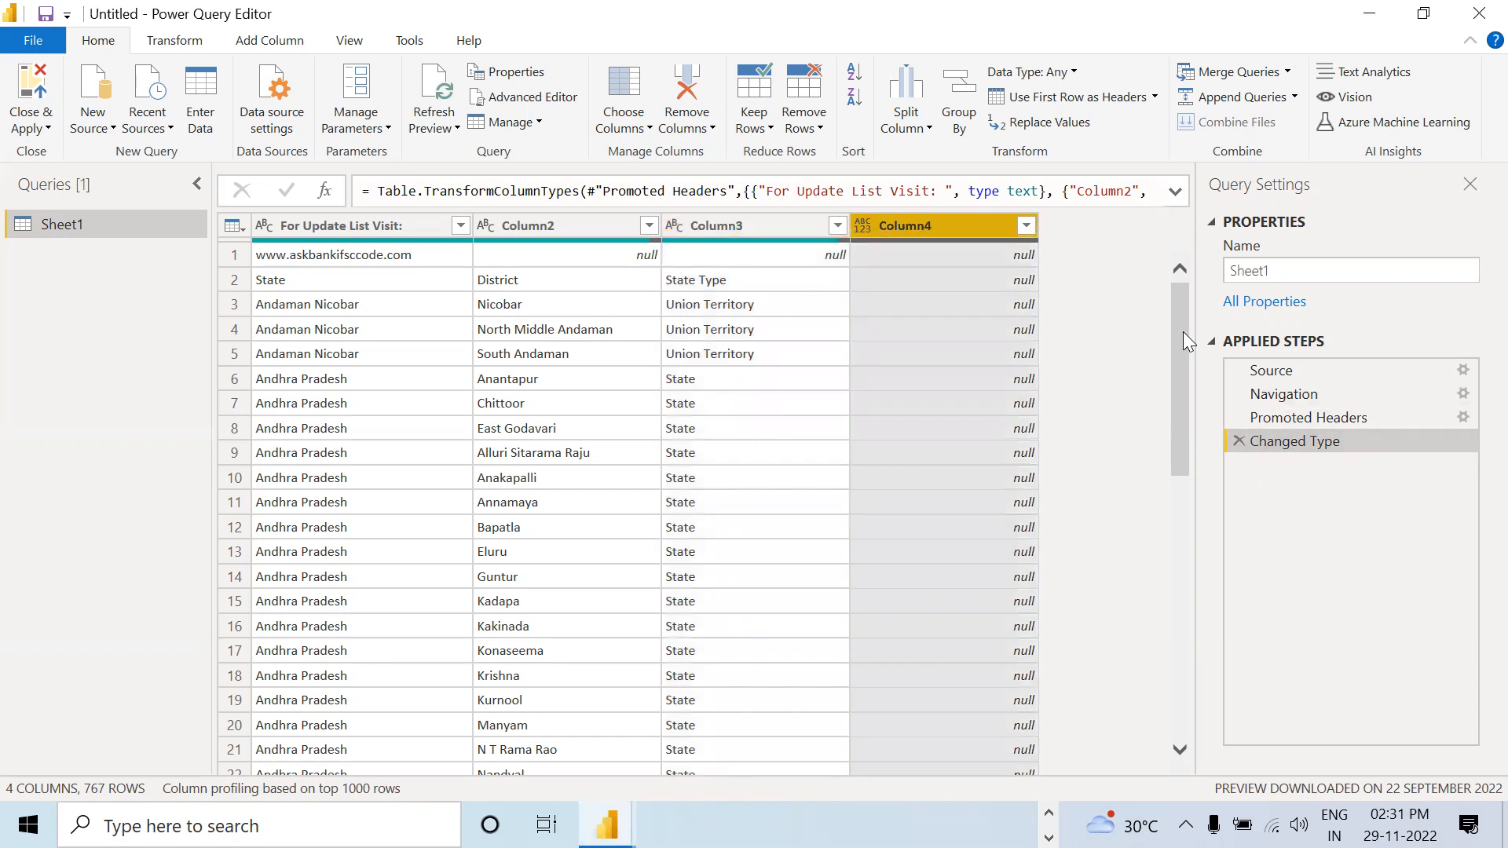
right_click(947, 227)
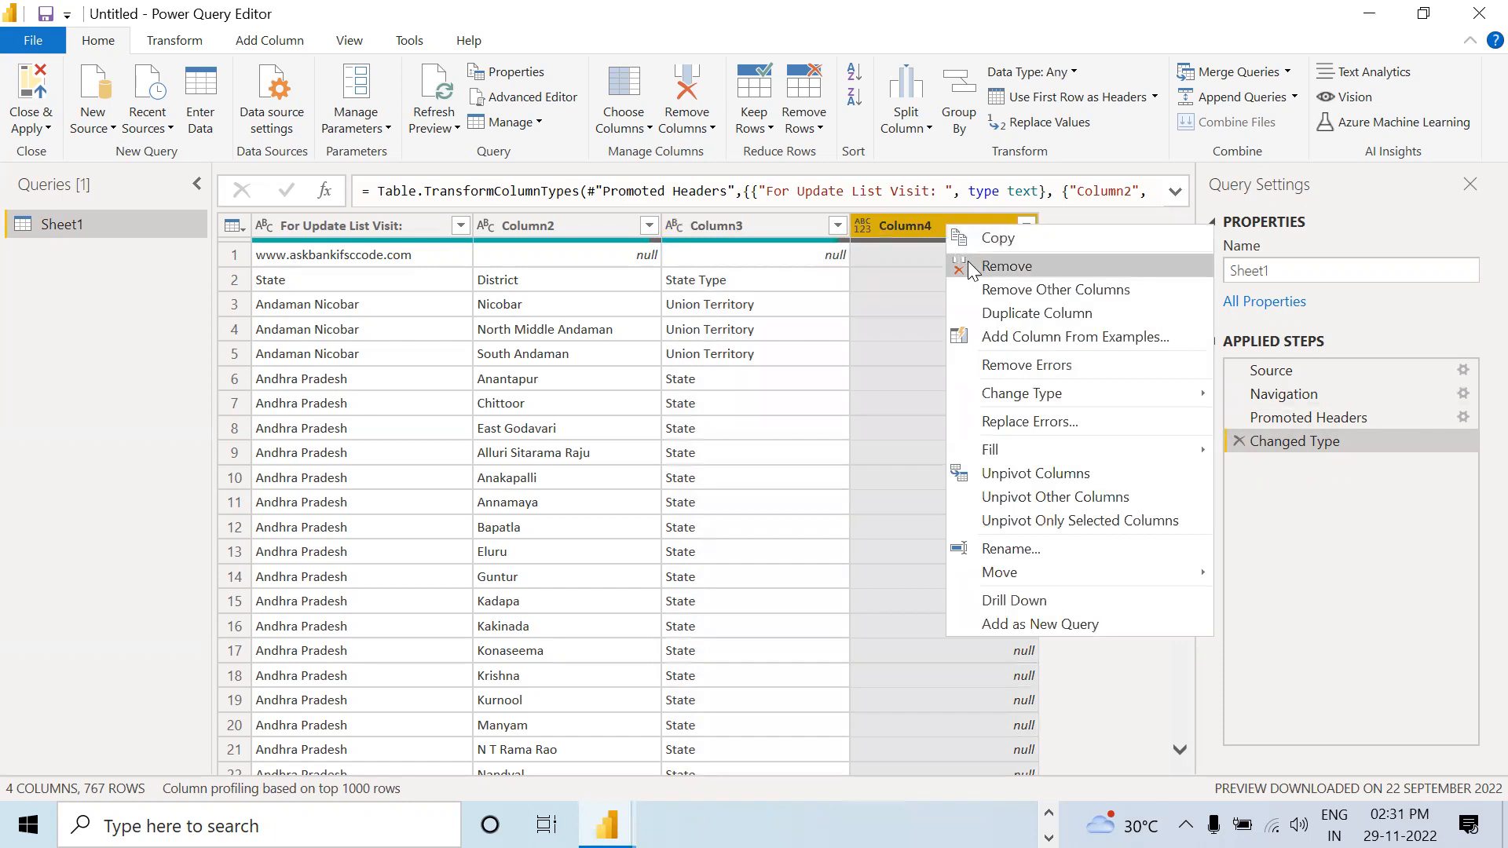
click(969, 263)
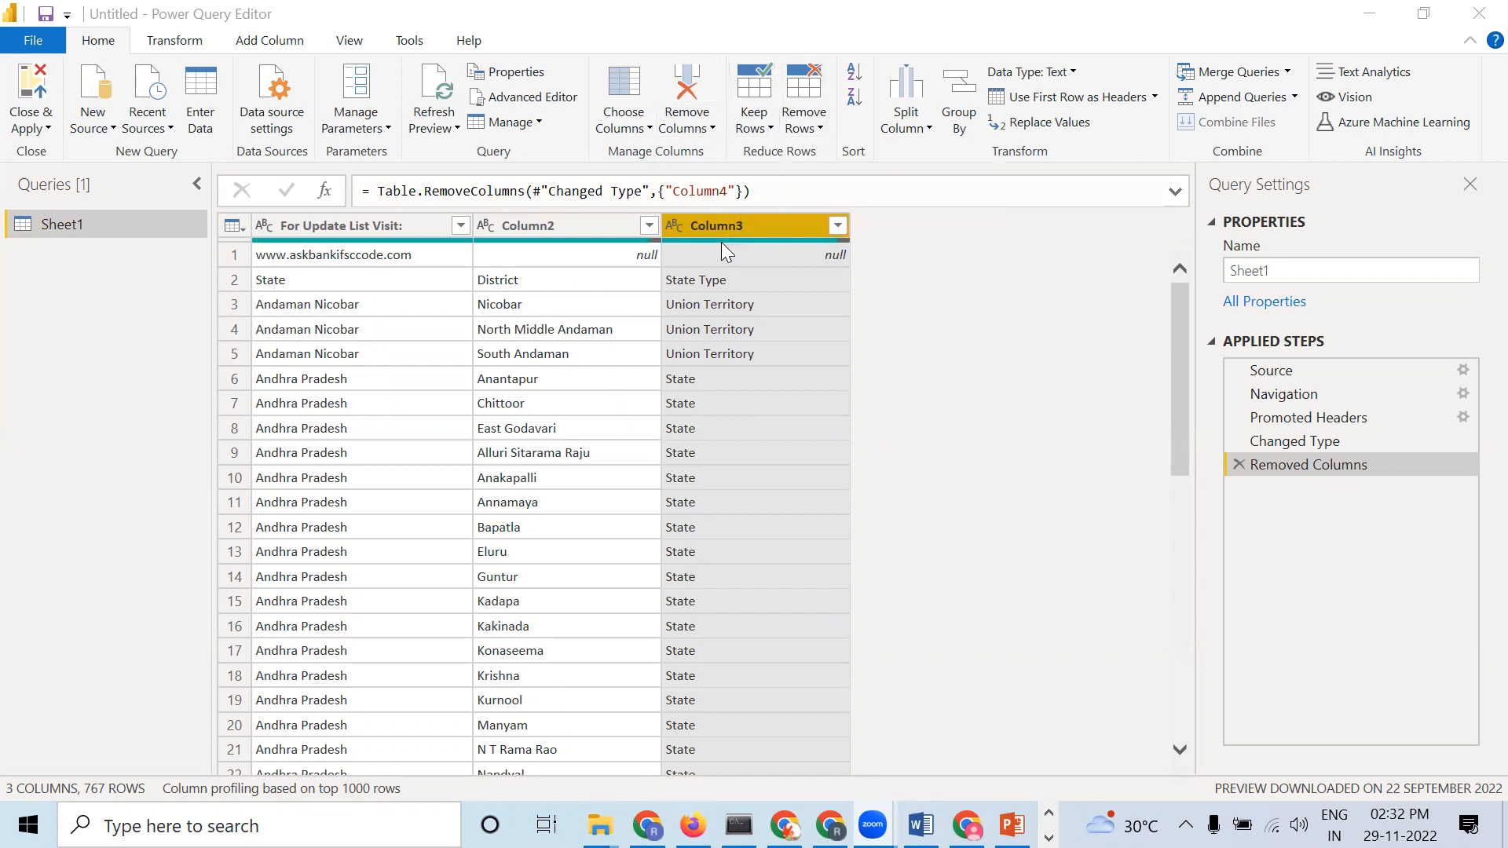
Remove the top 1 row containing the website address and promote the State, District and State Type row to column headers.
right_click(520, 250)
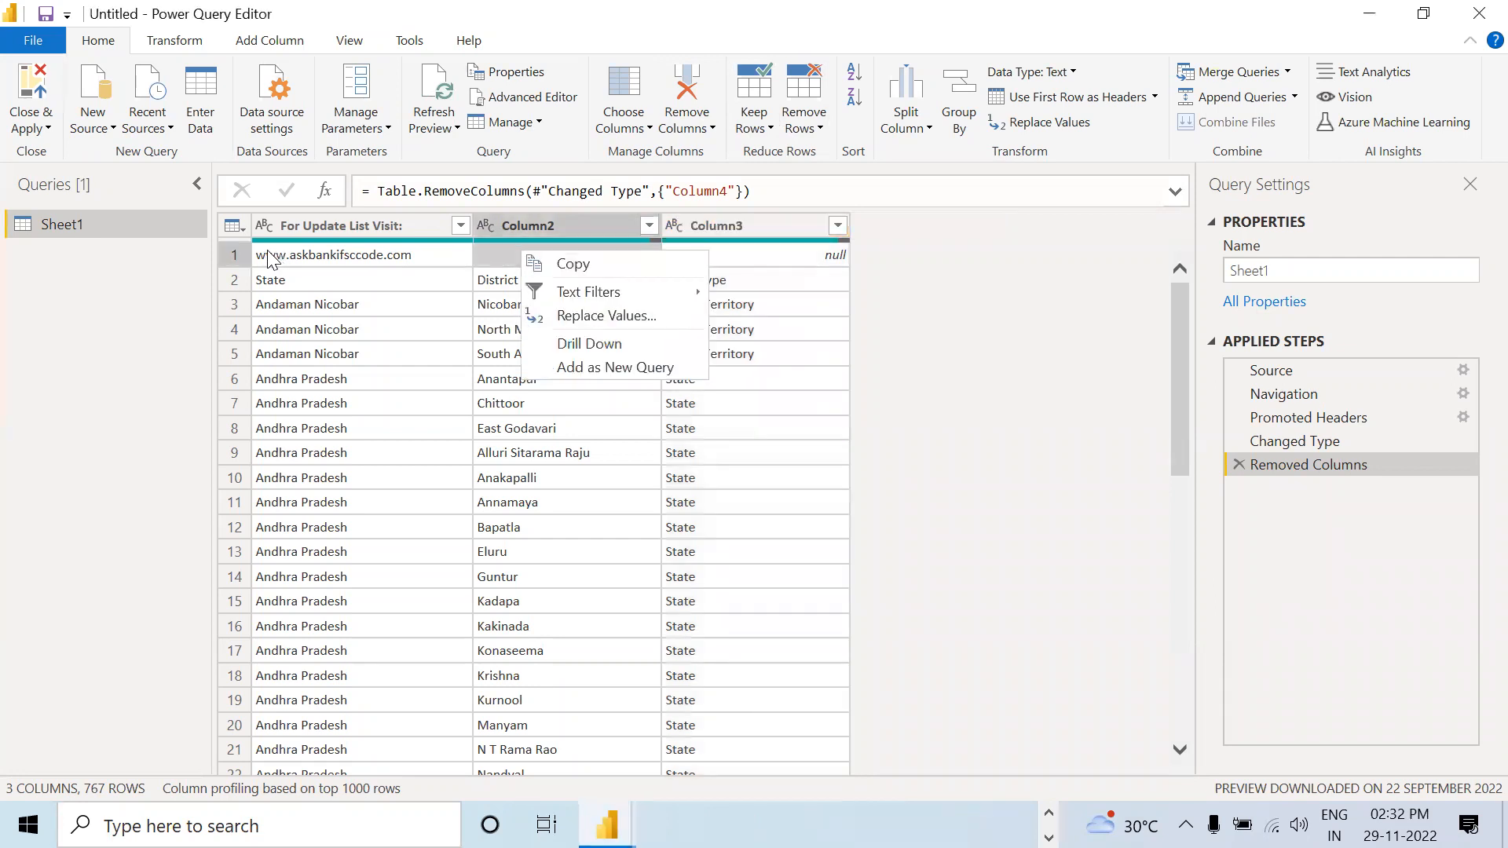
click(234, 256)
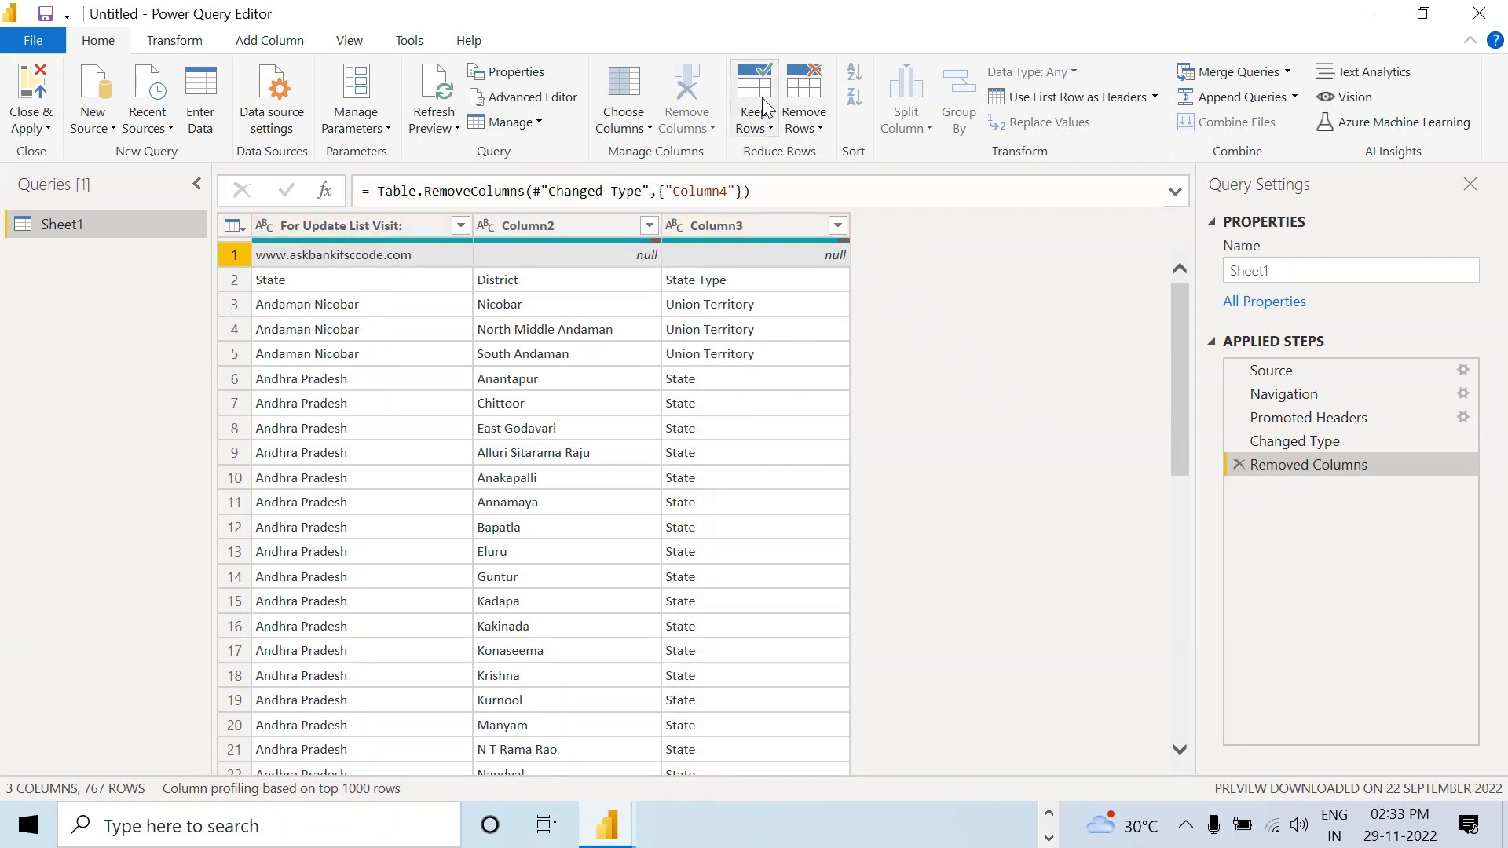
click(822, 132)
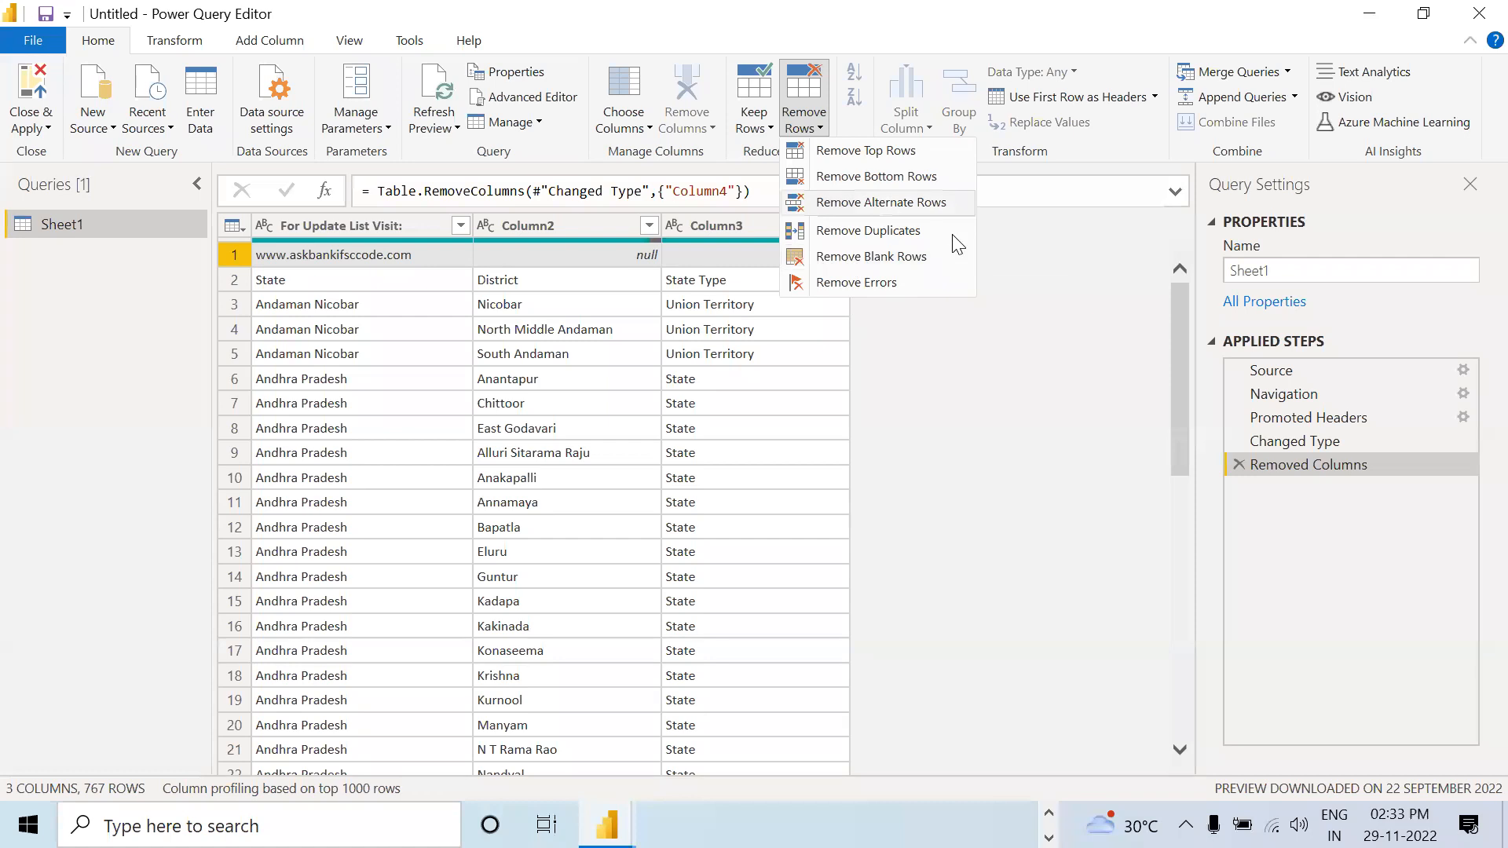
key(Escape)
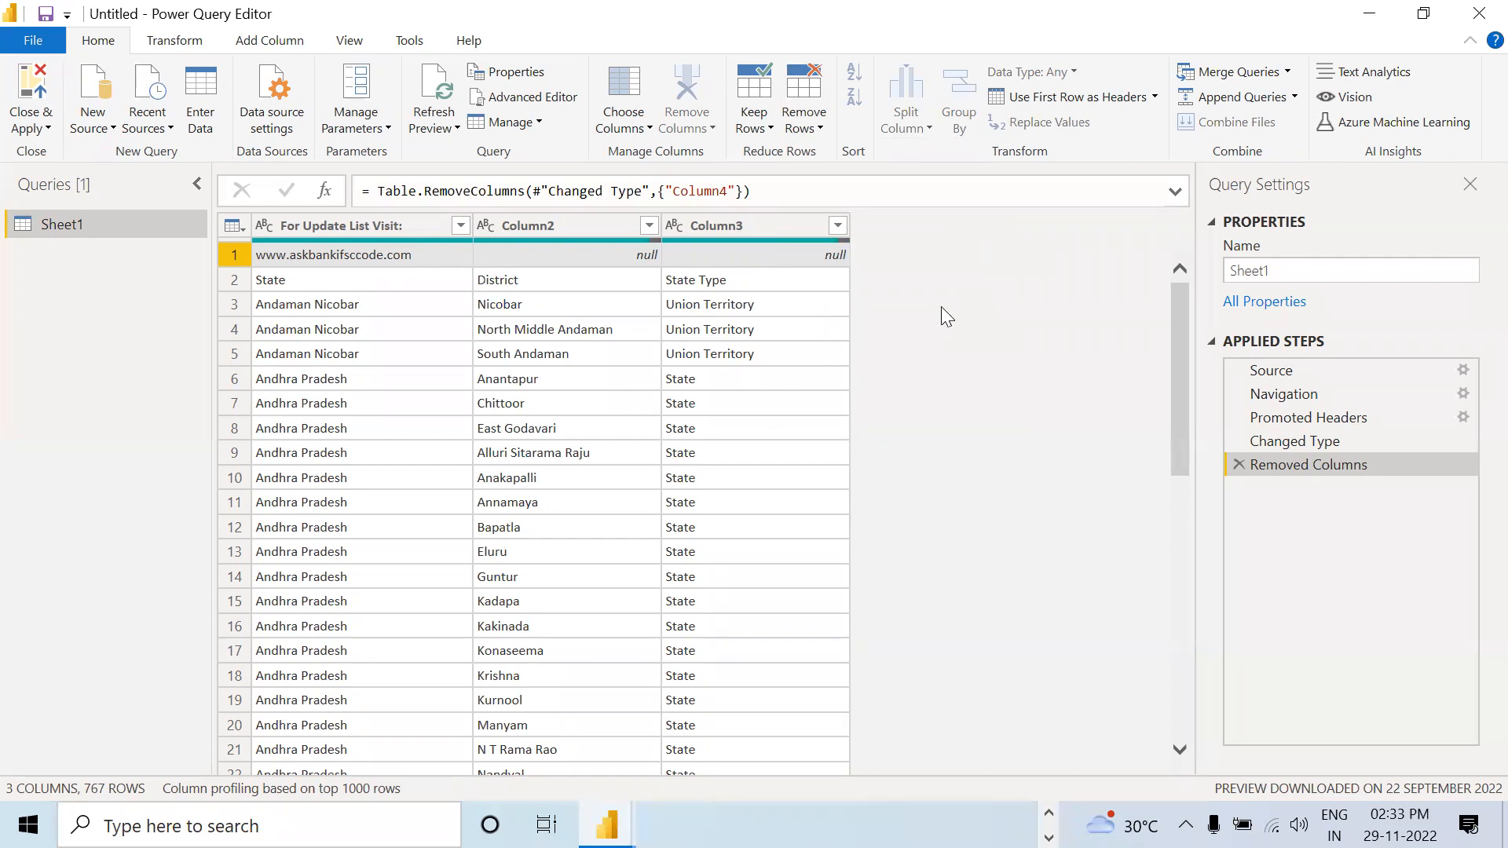
click(818, 135)
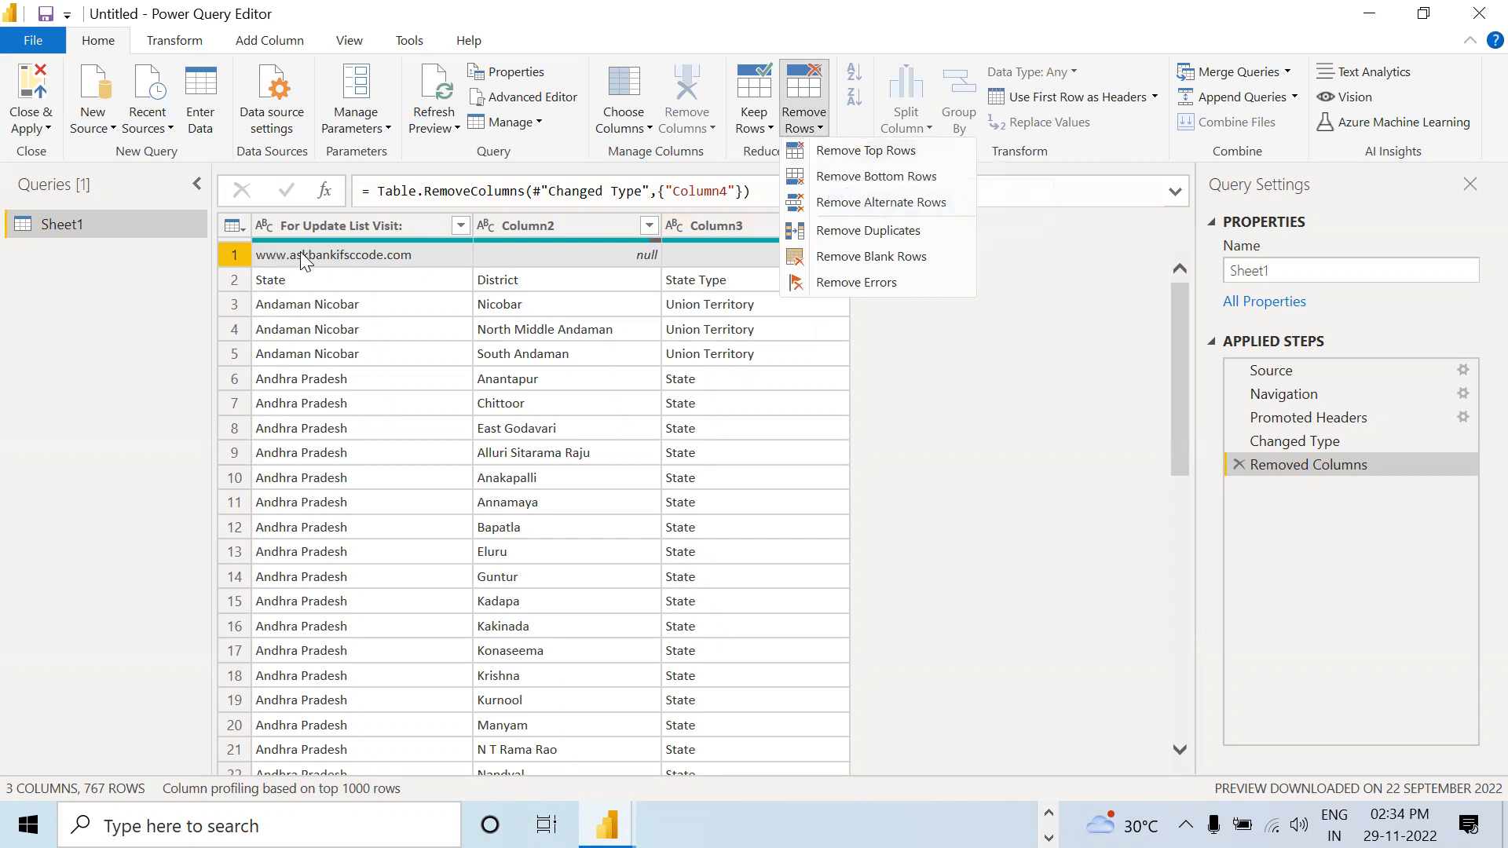
click(911, 152)
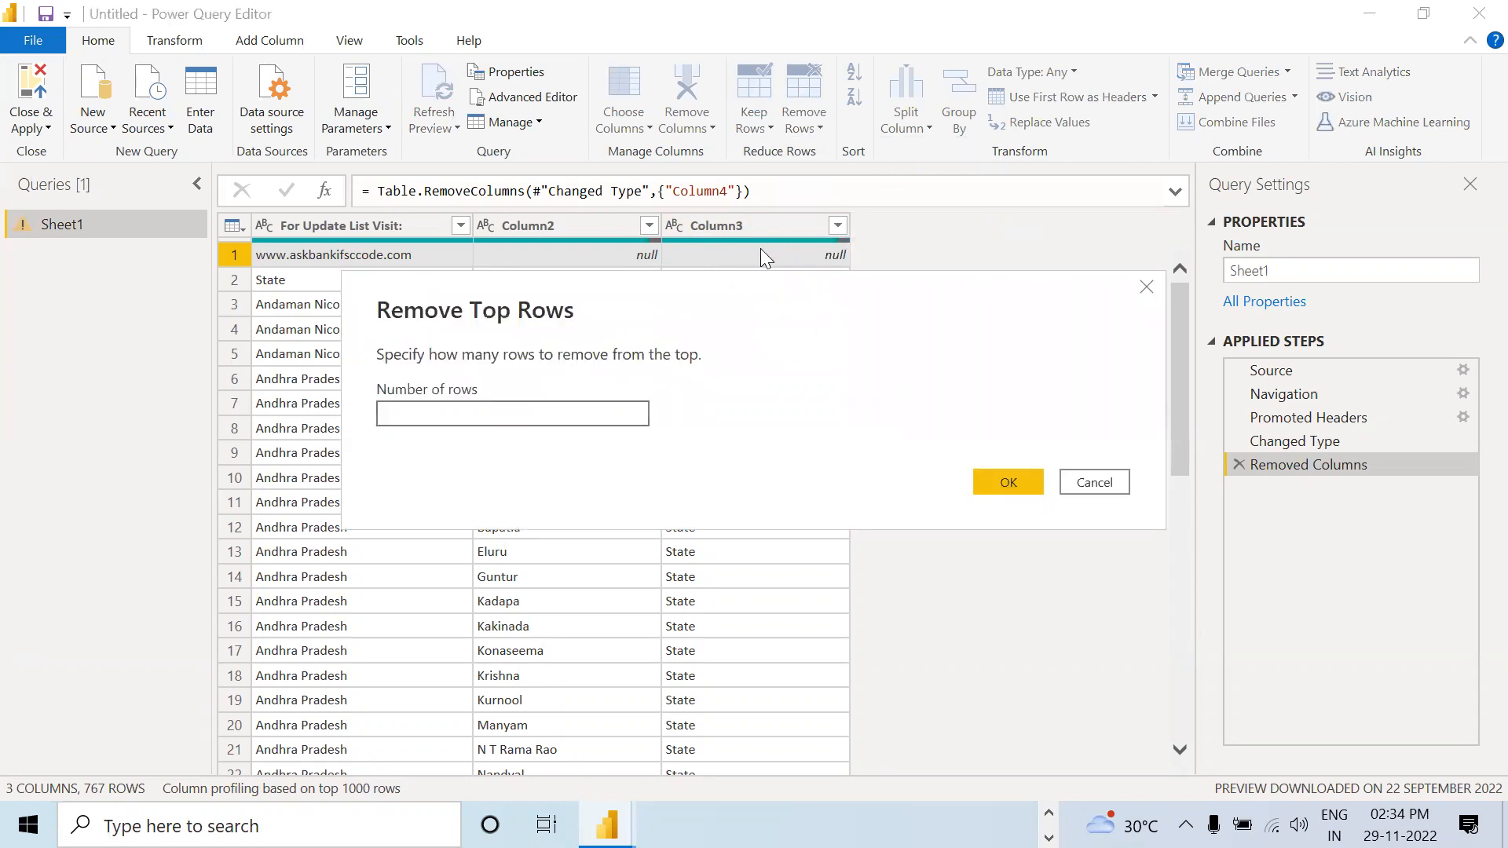
text(1)
click(1010, 482)
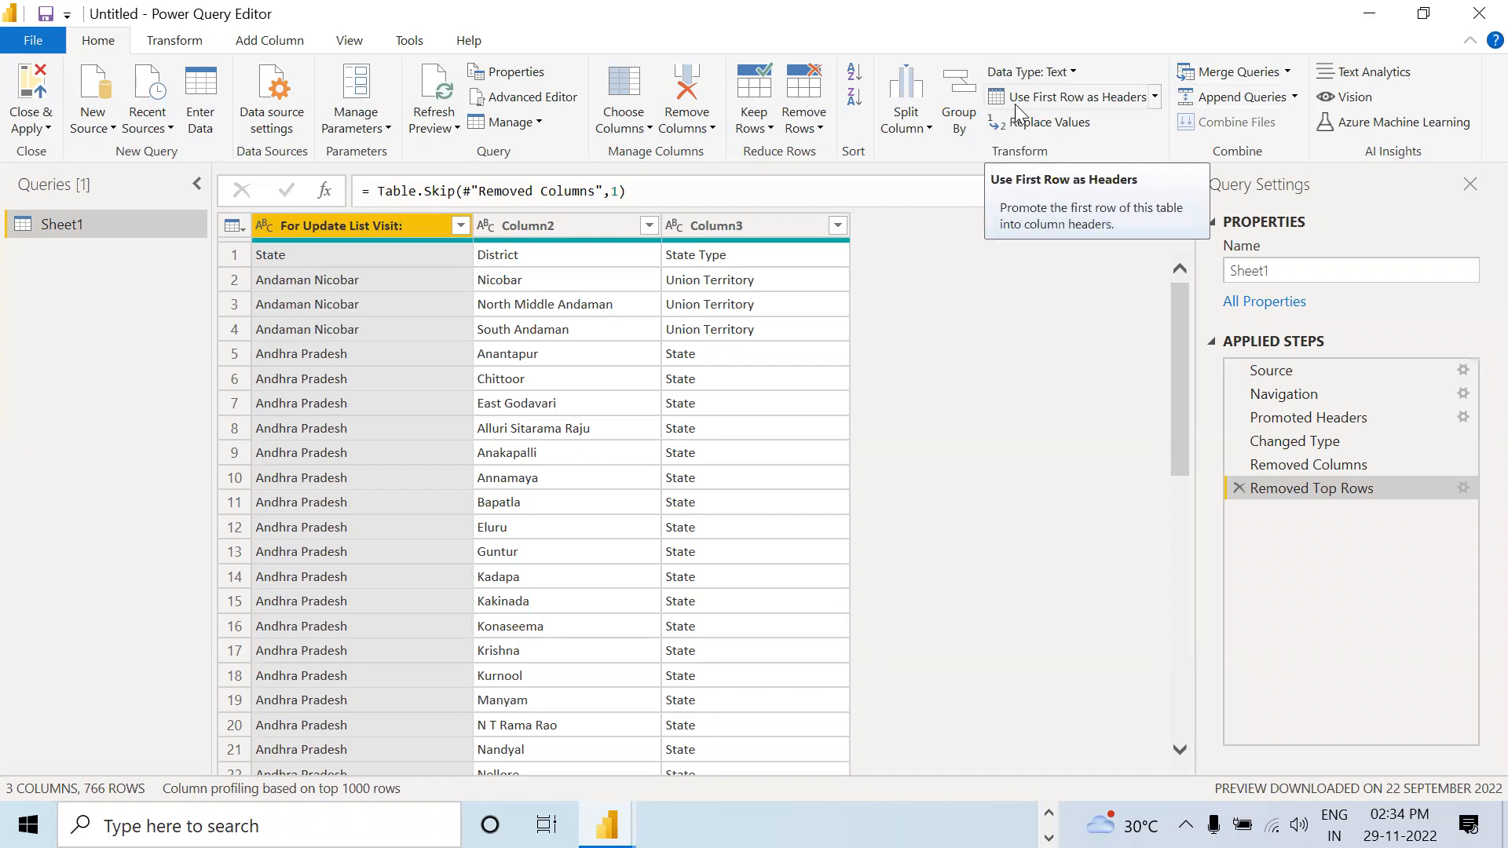
click(1073, 94)
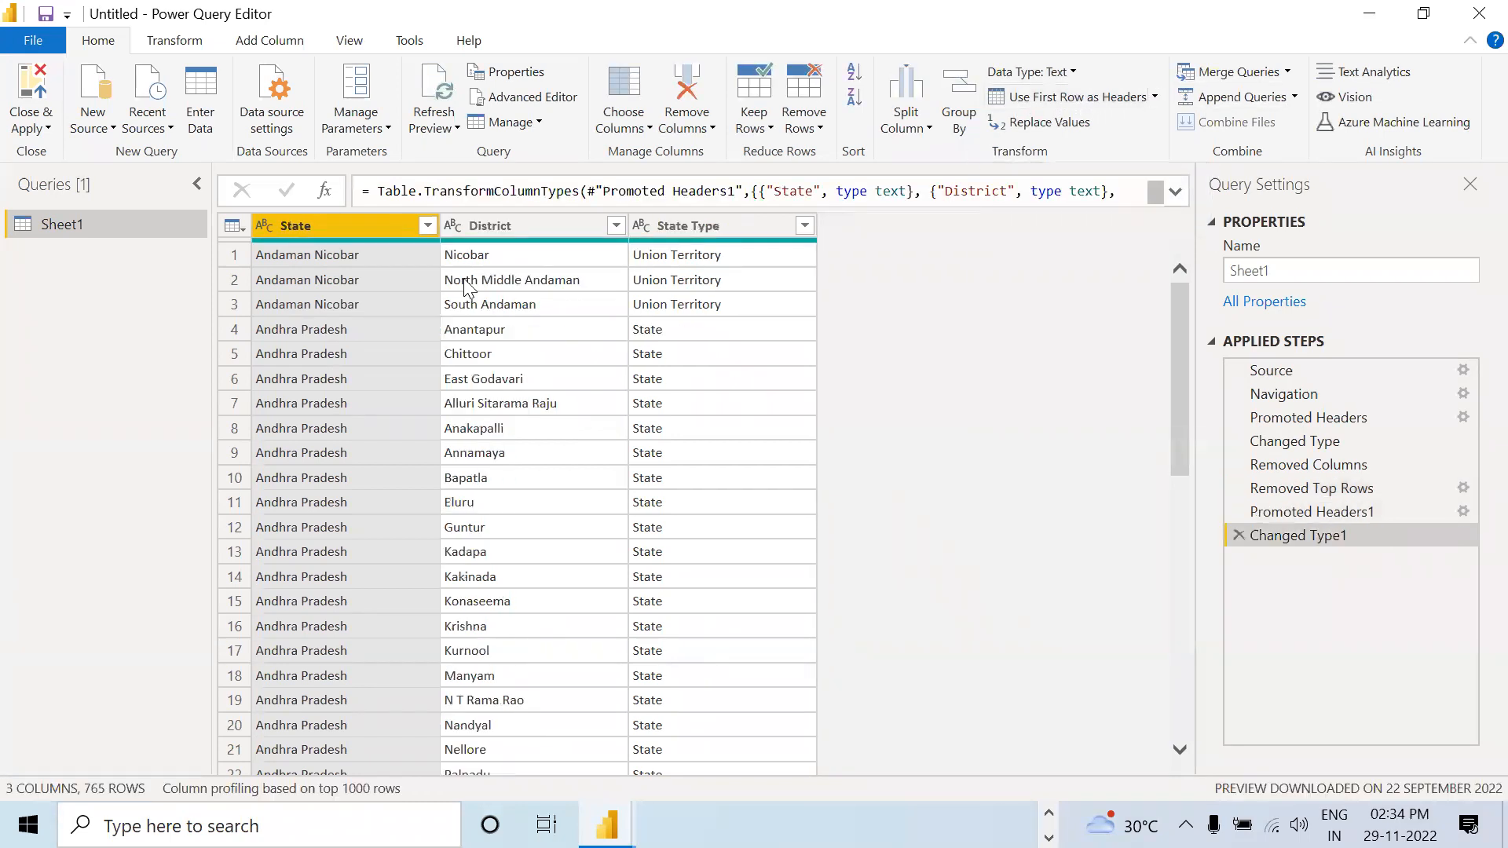
Remove blank rows from the query and rows with errors in the State column.
mouse_move(541, 240)
click(805, 119)
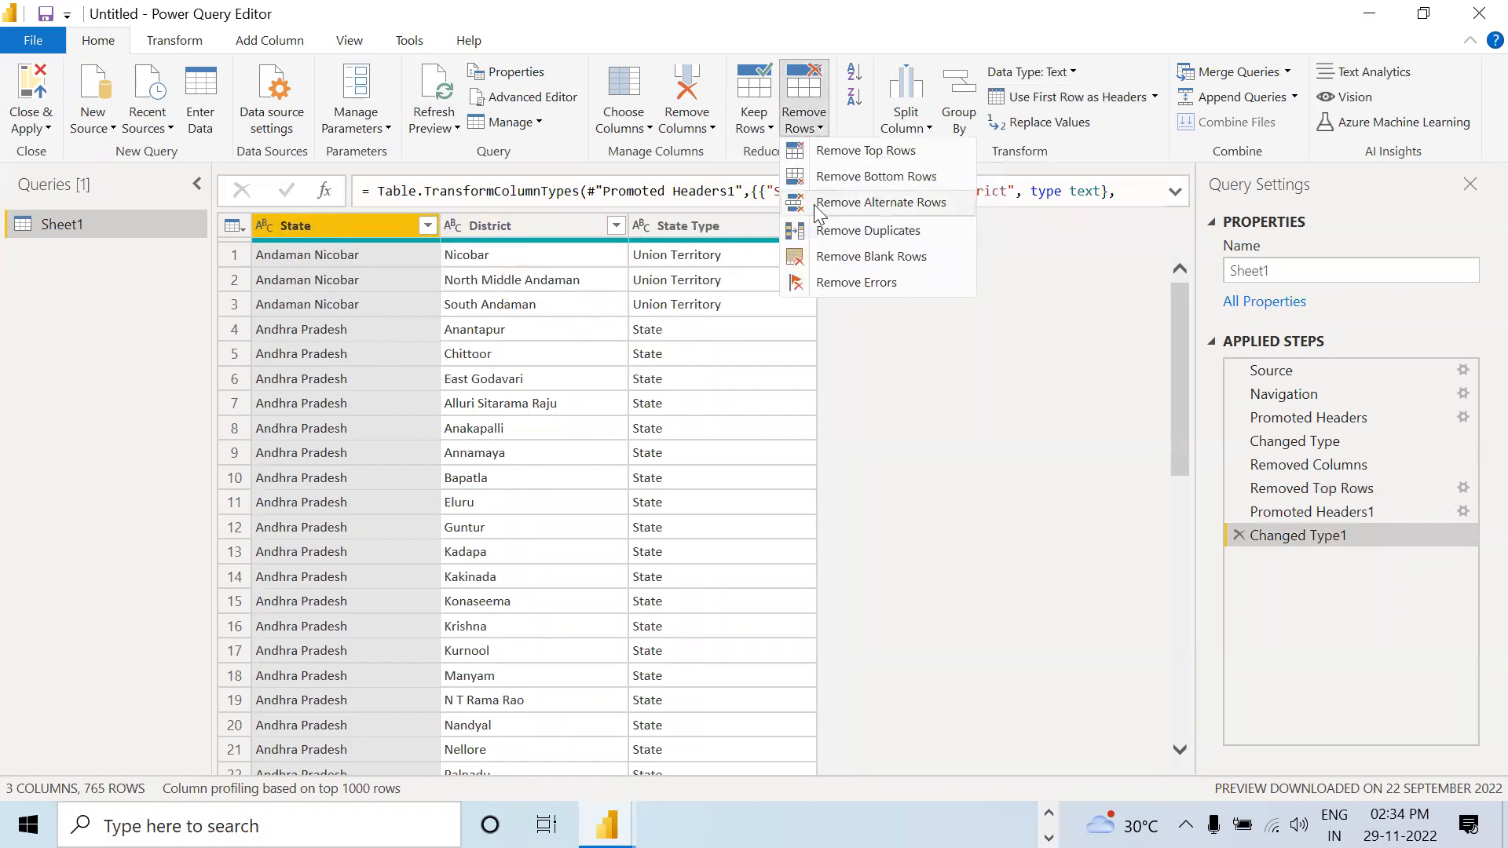
click(833, 257)
click(804, 119)
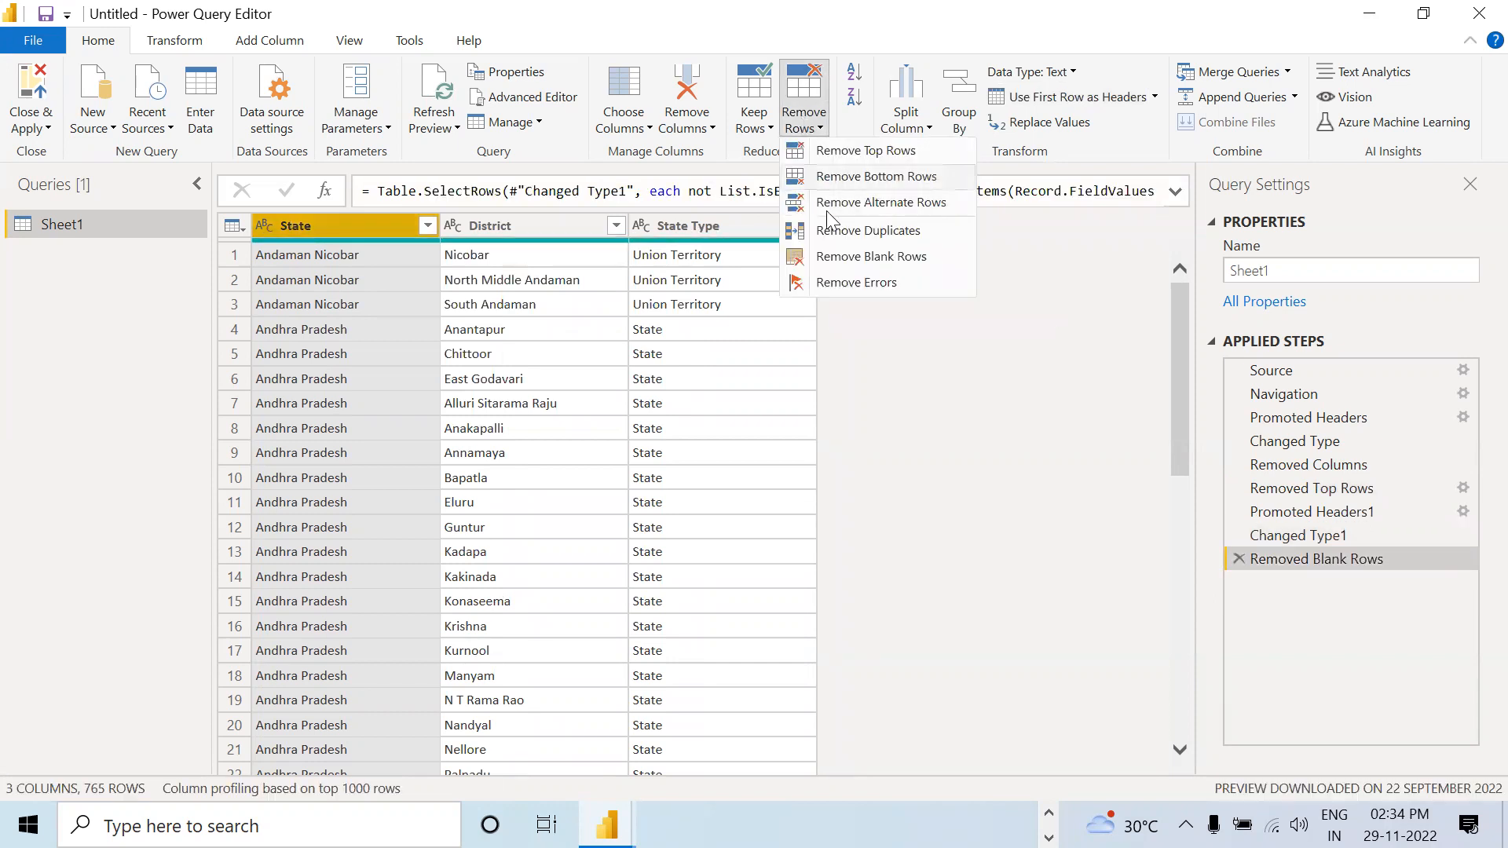
click(855, 285)
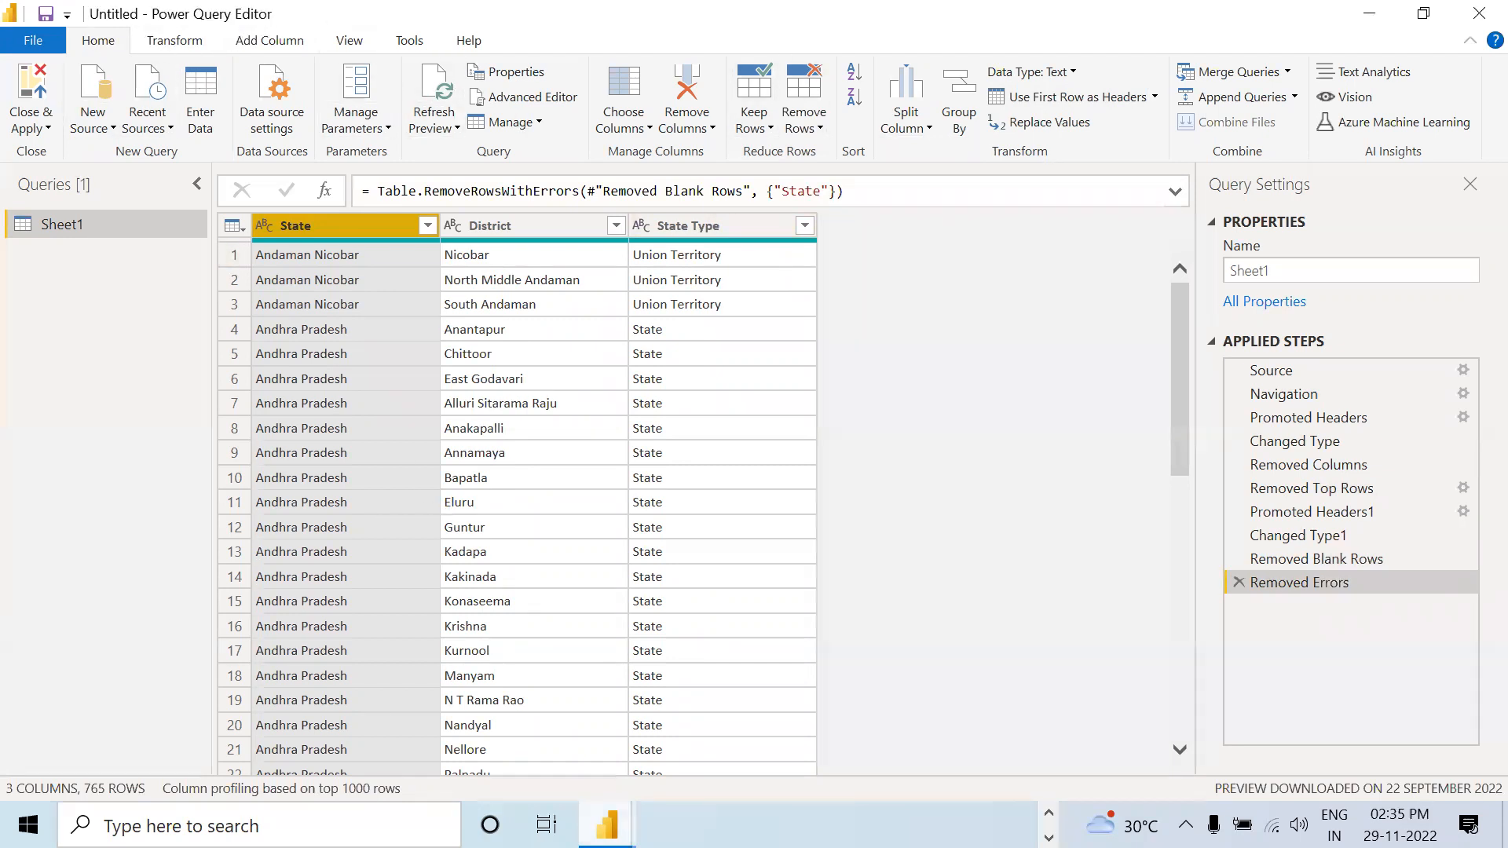
Close the Power Query Editor and apply the pending query changes to load the table into the report.
mouse_move(607, 824)
click(528, 773)
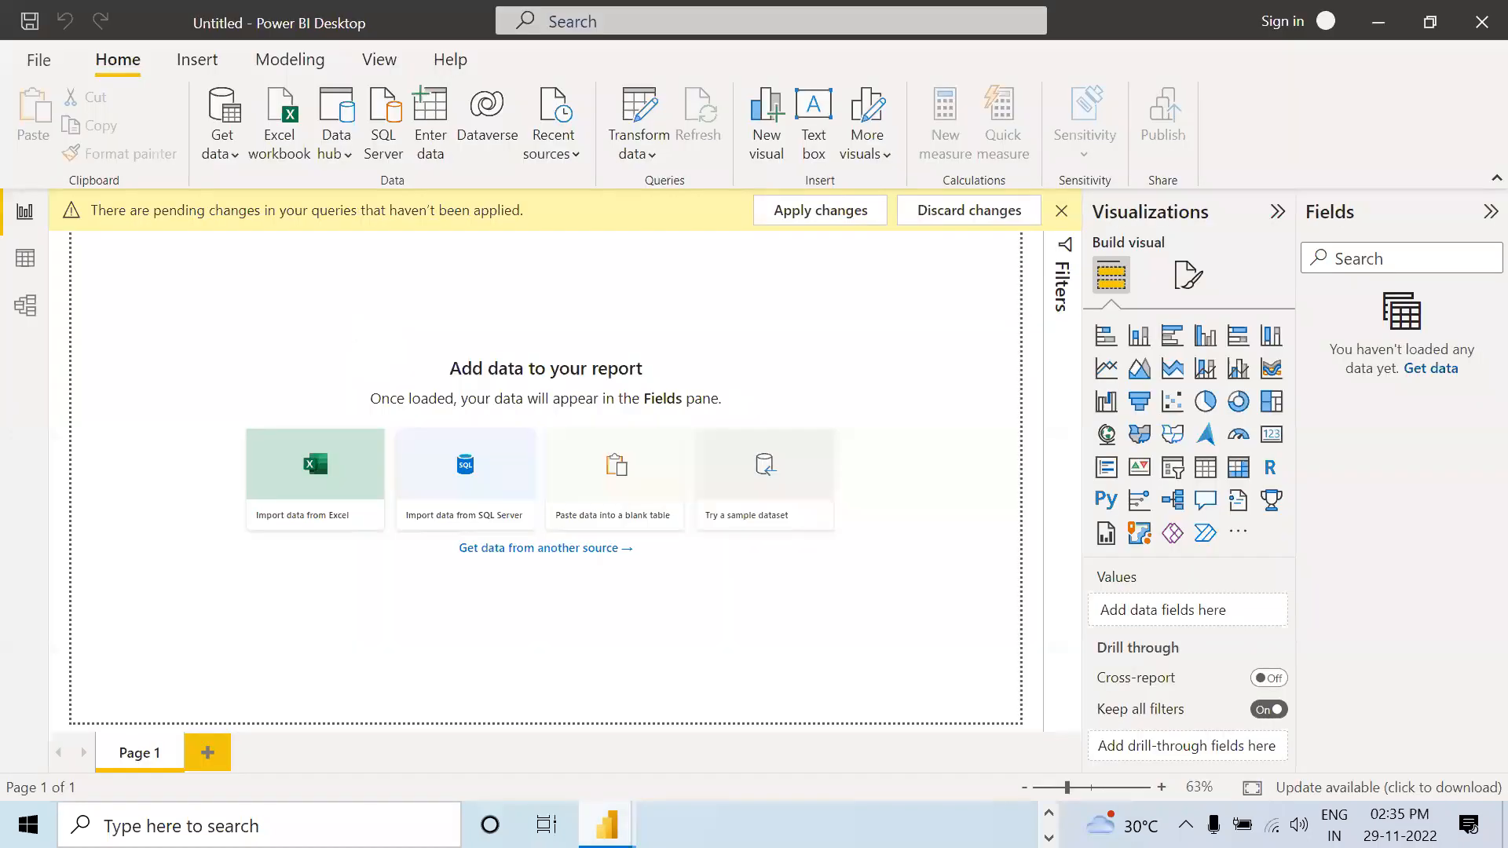
mouse_move(606, 825)
click(683, 727)
click(33, 87)
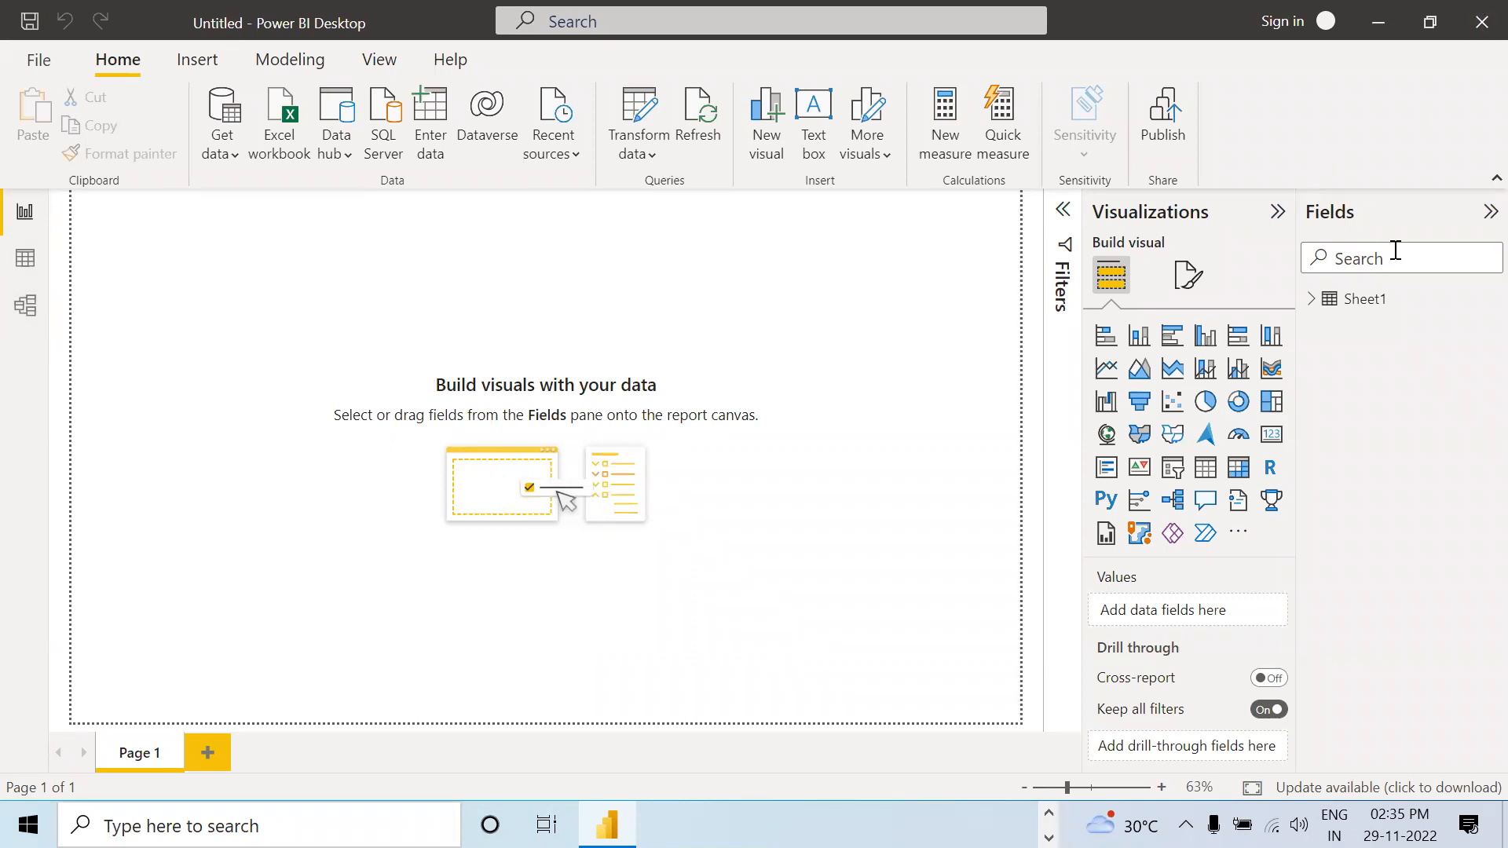
Rename the loaded Sheet1 table as indian_states_ut_districts.
click(1489, 299)
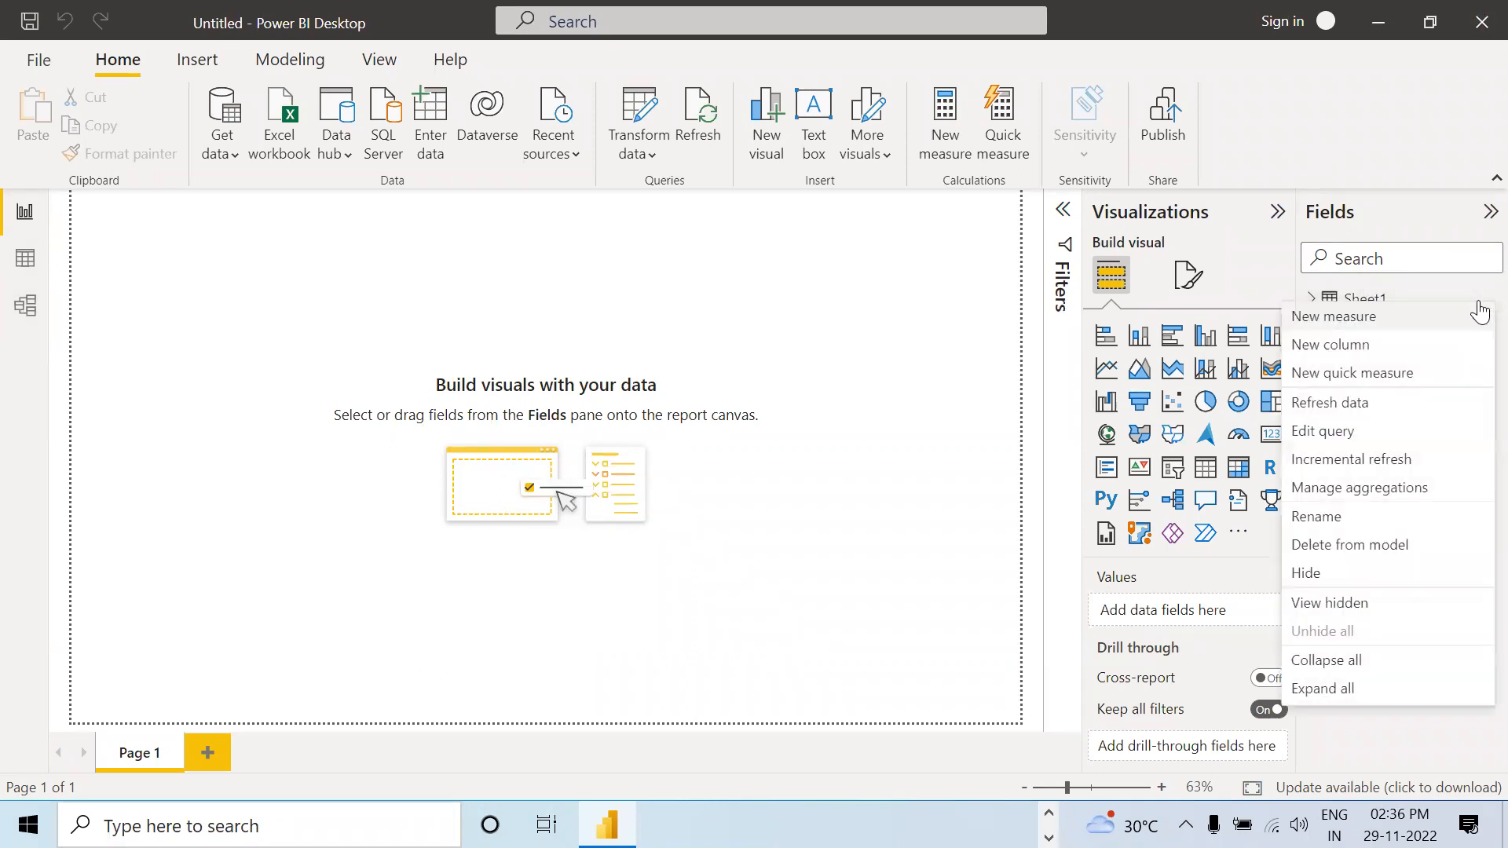
click(1309, 517)
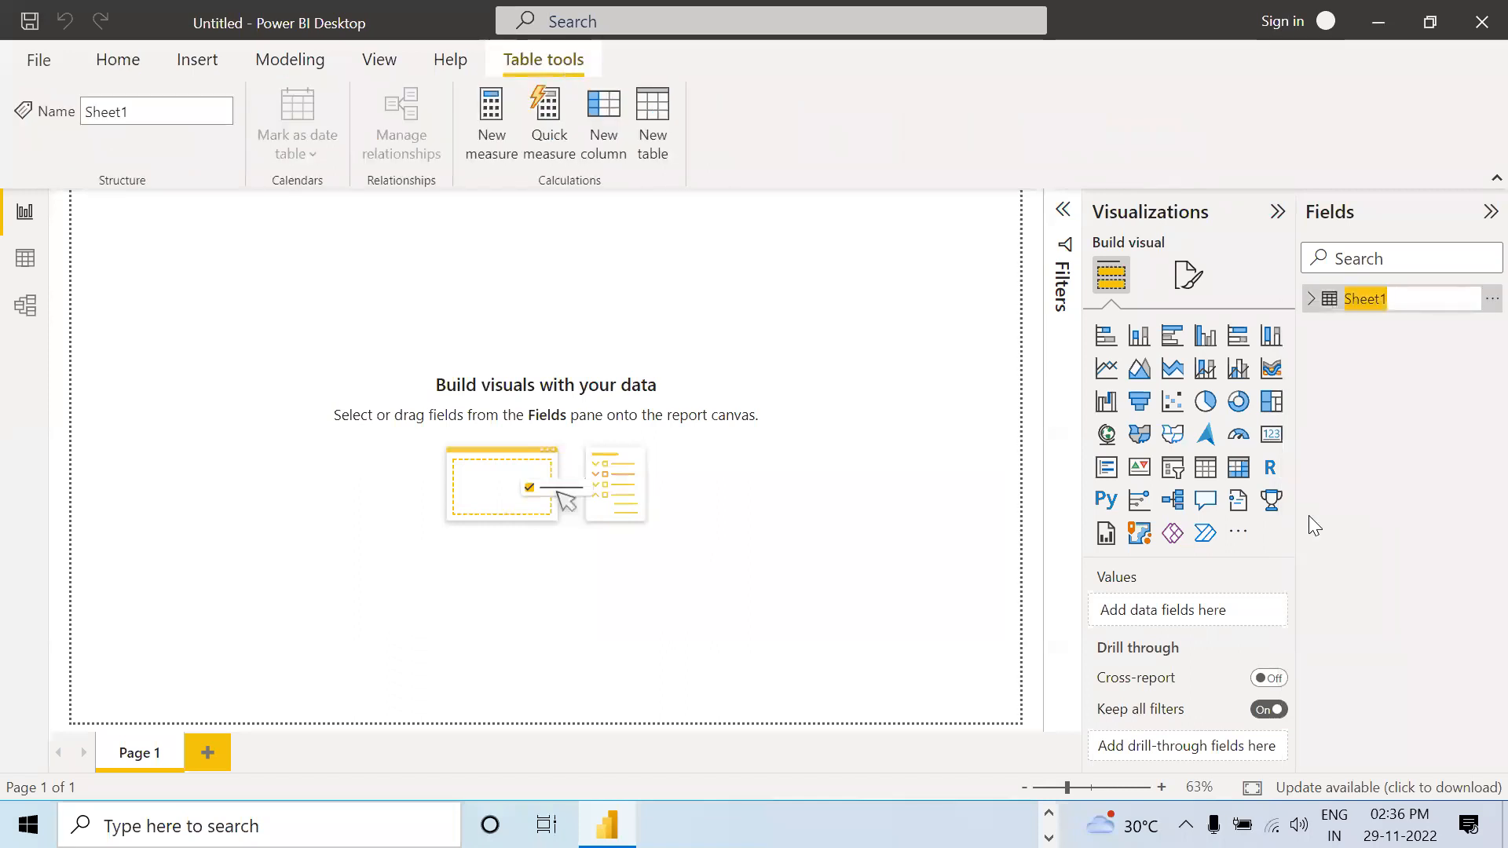
text(indian_states)
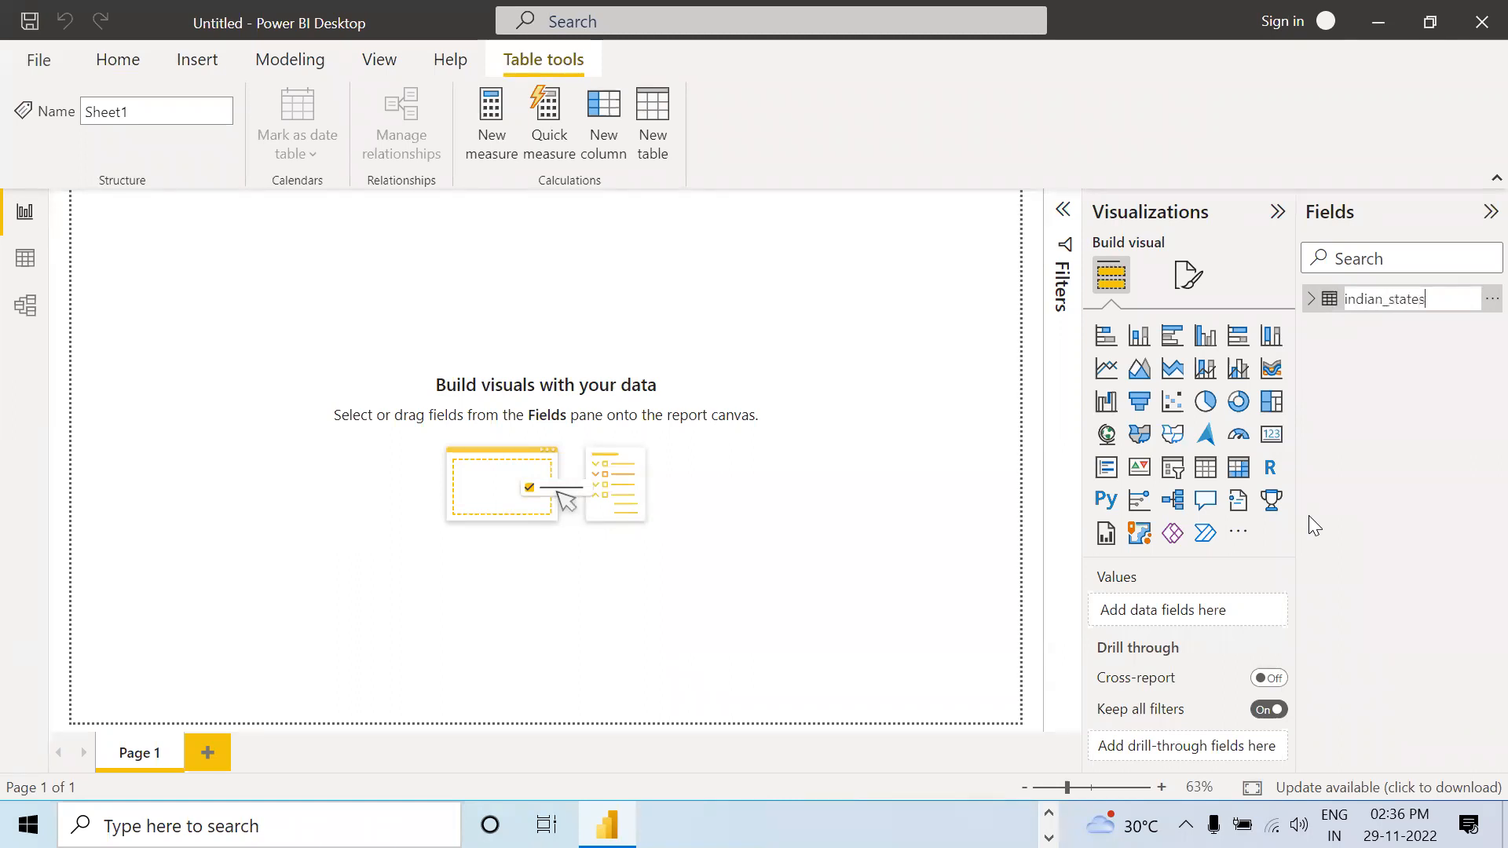
text(_u)
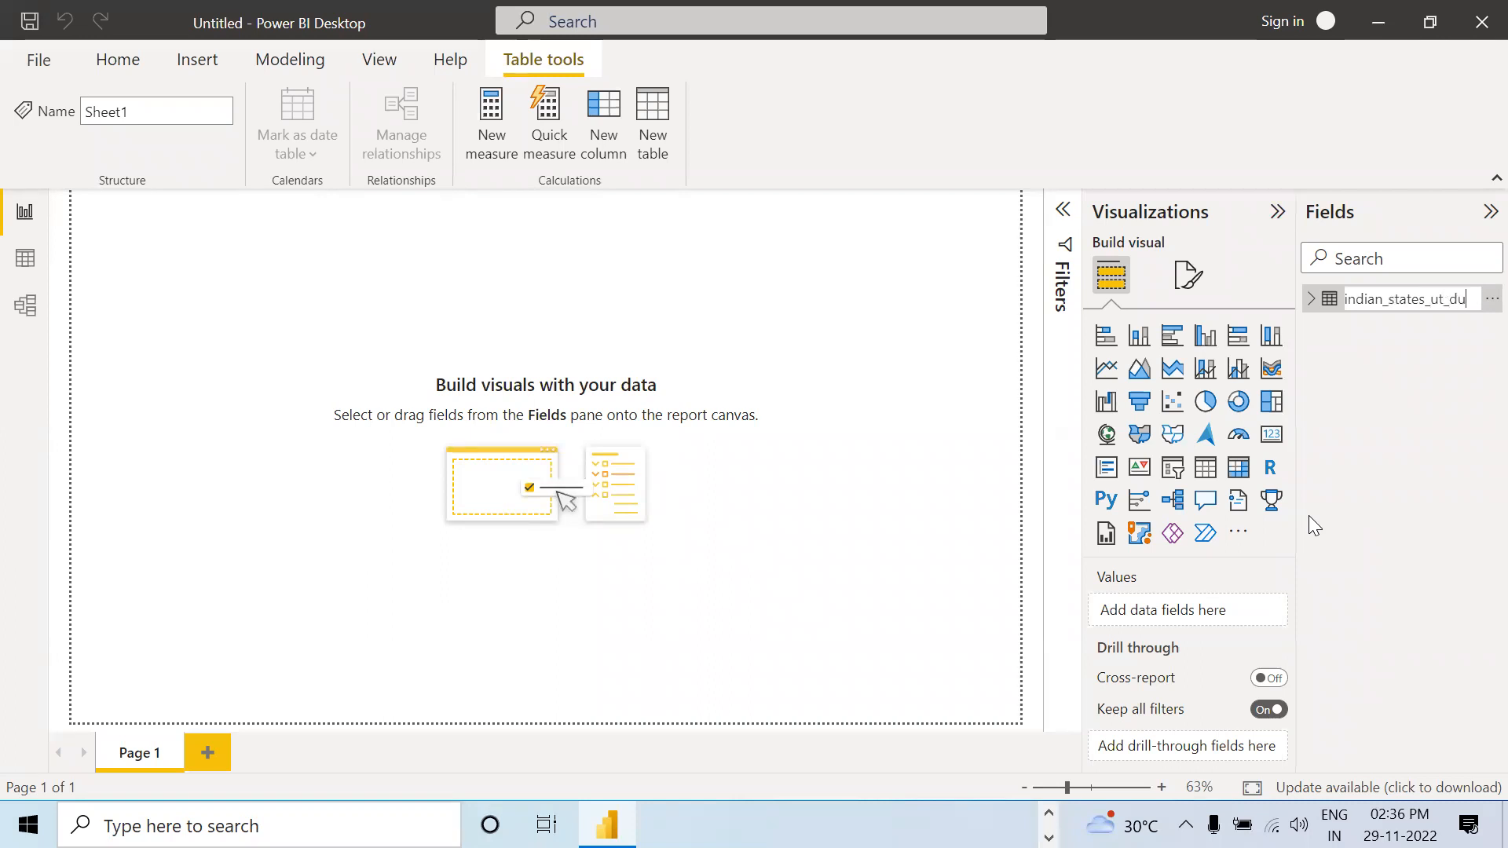
text(t_districts)
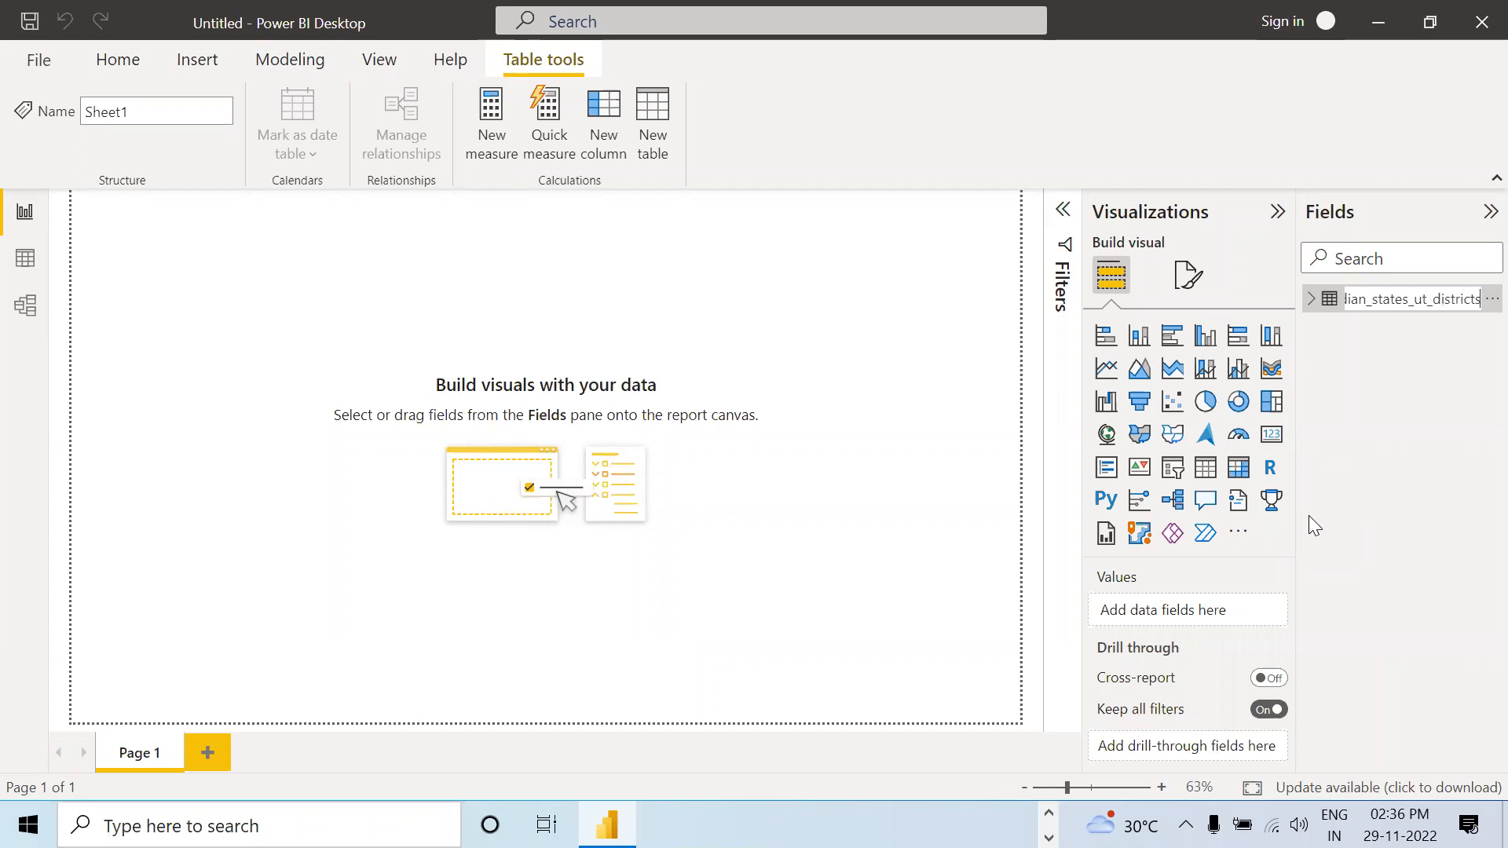
click(1370, 435)
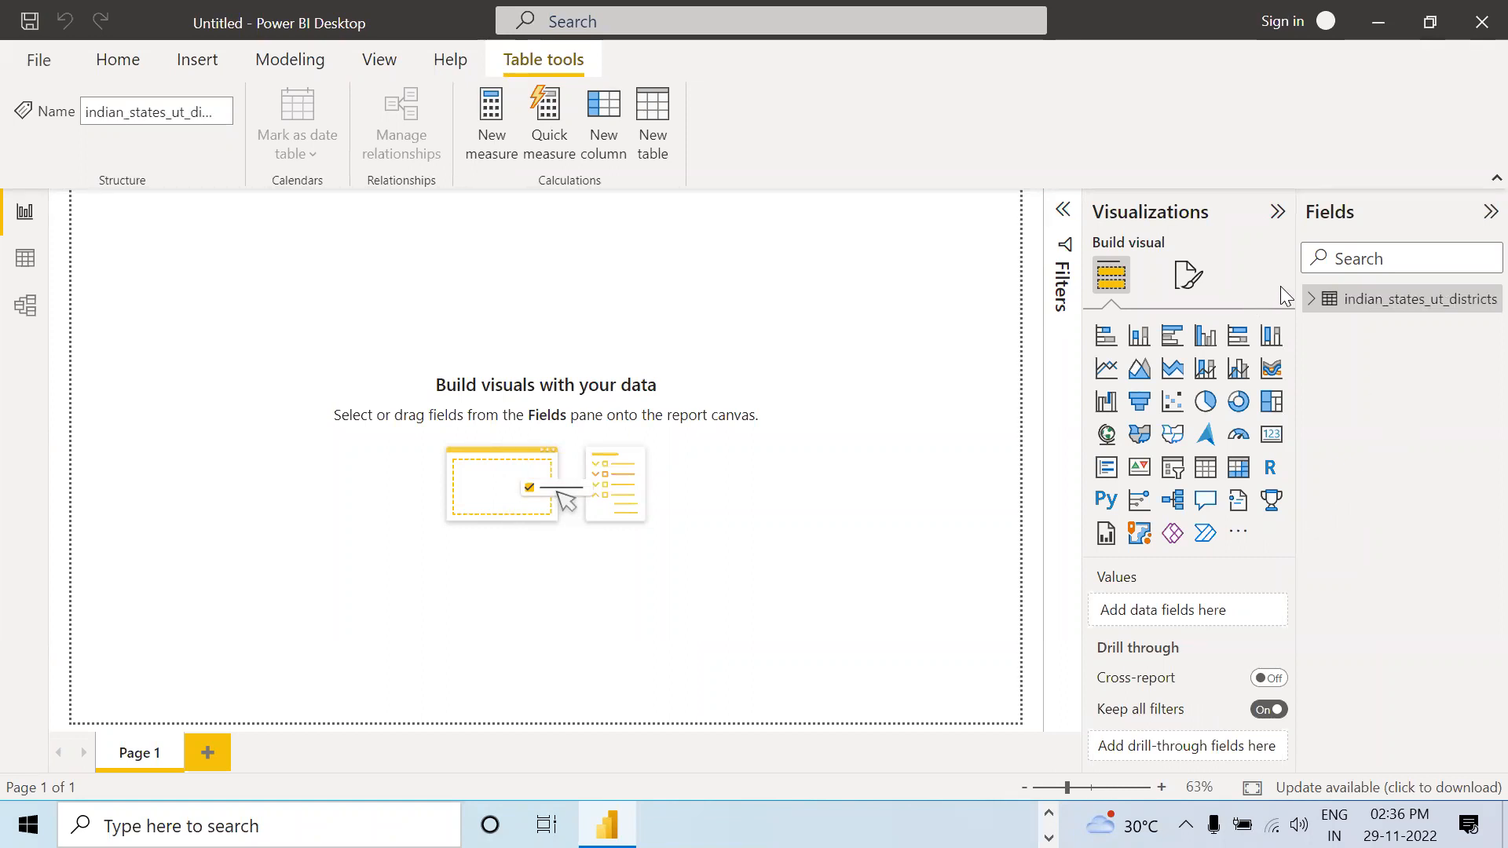
Inspect the renamed table's fields, its rows in Data view, and the filter values of the State Type column.
click(1310, 300)
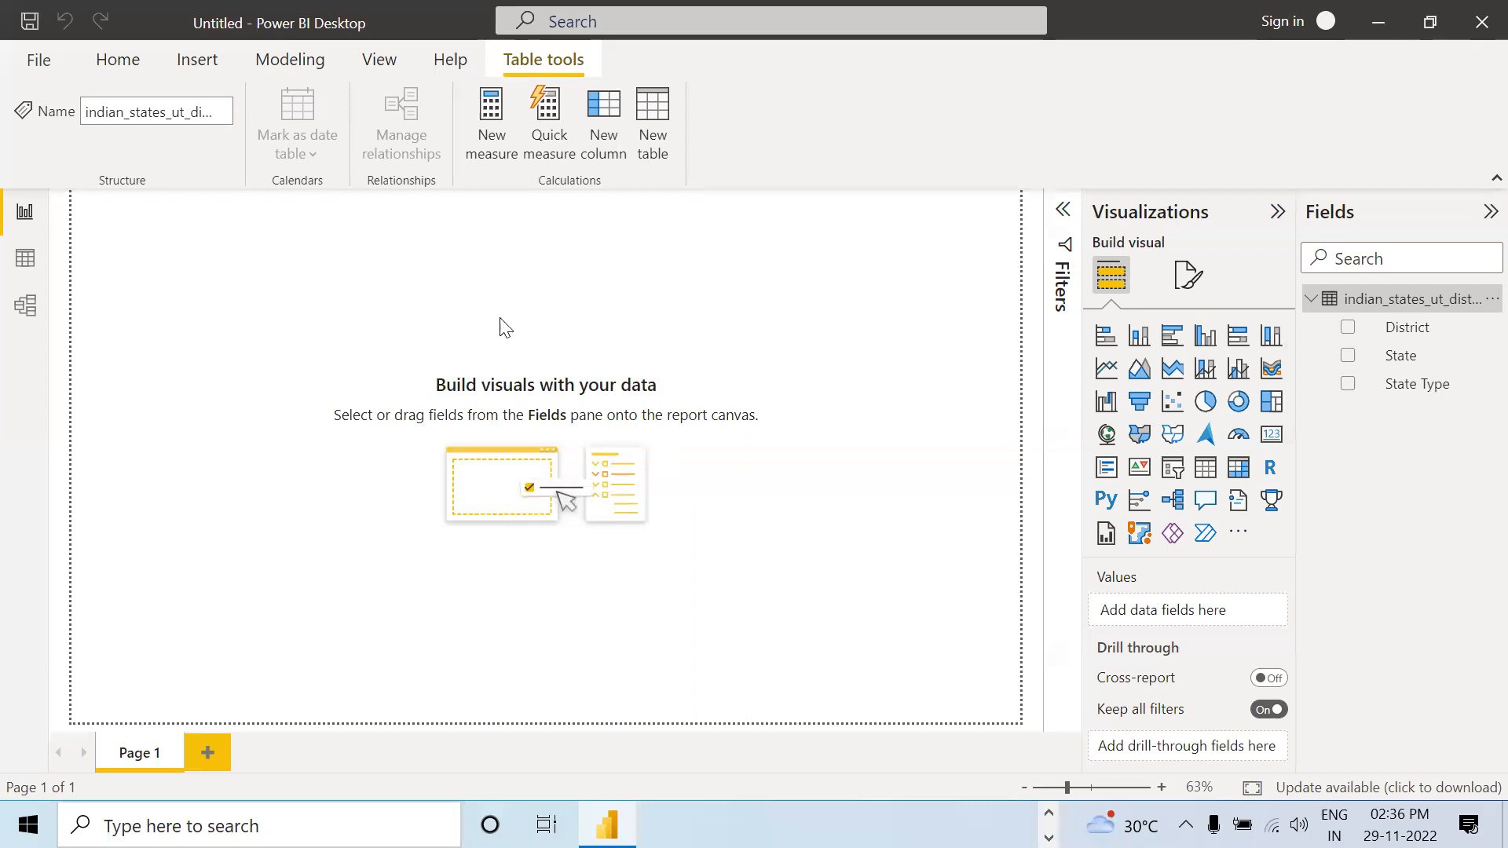
click(17, 259)
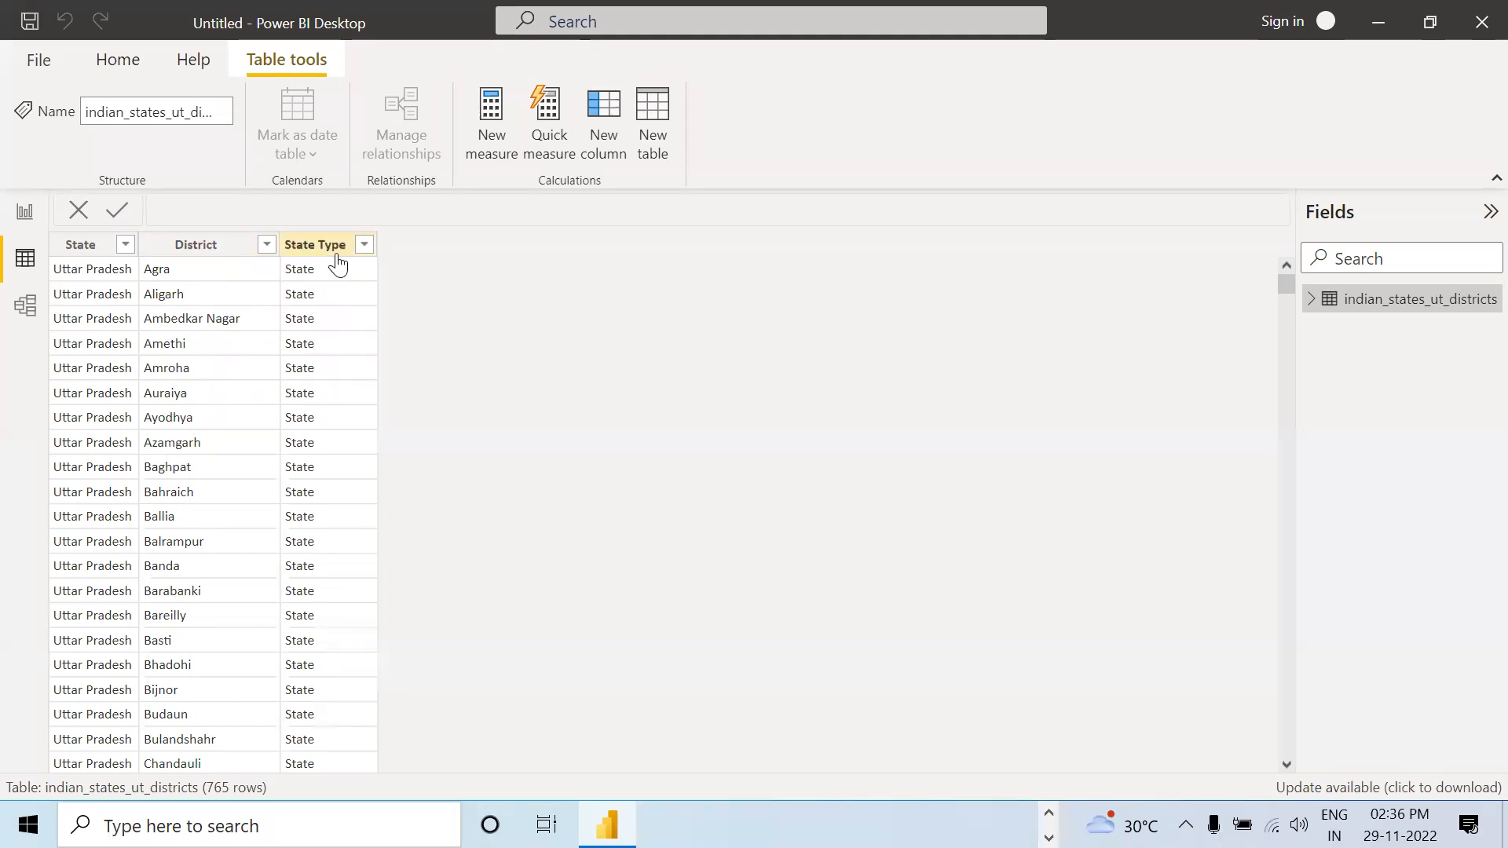
scroll(334, 309, down, 7)
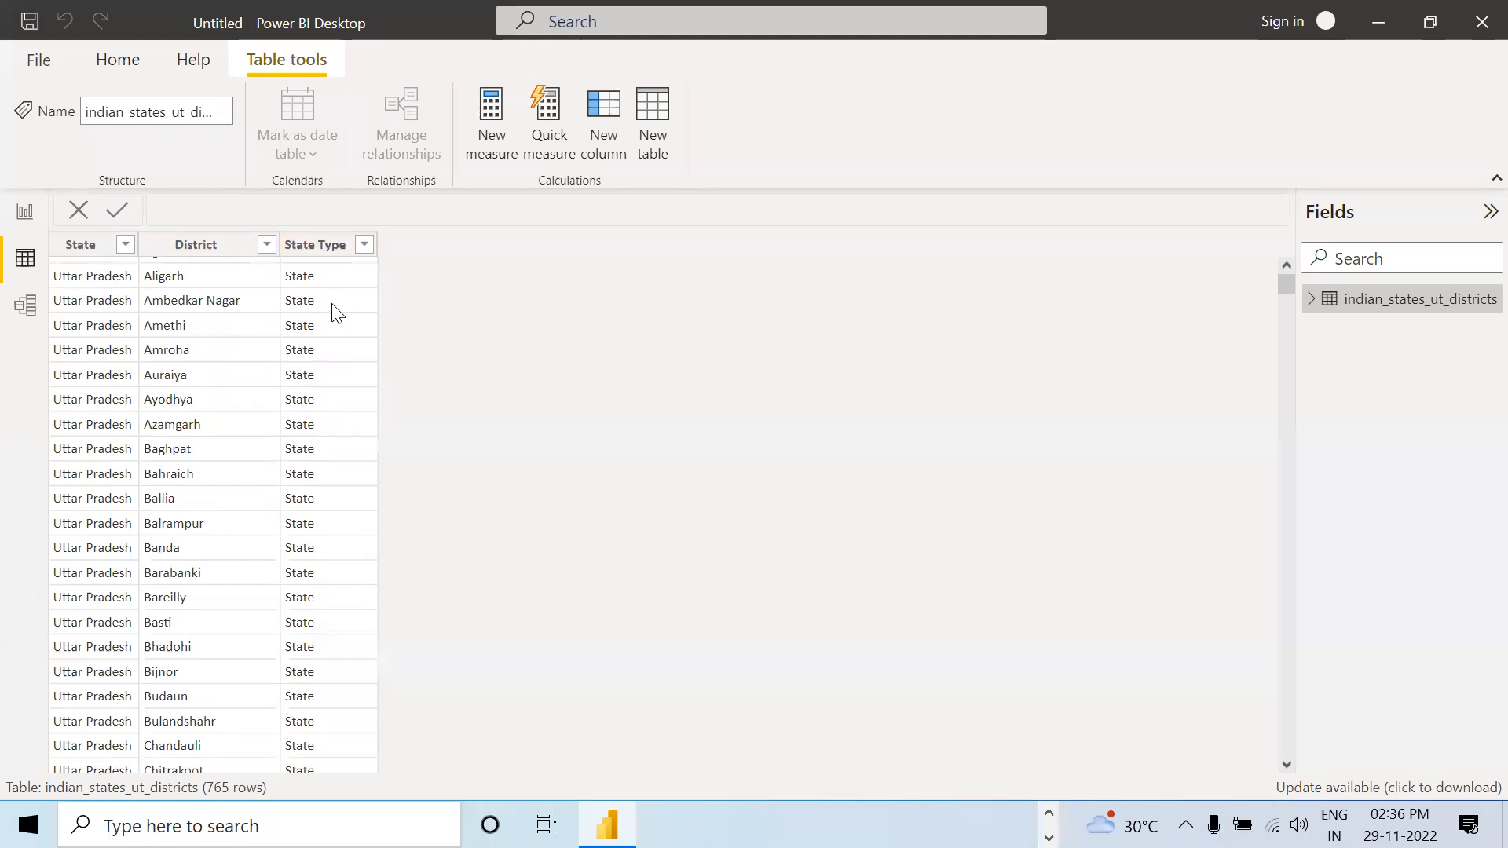
click(366, 253)
click(366, 246)
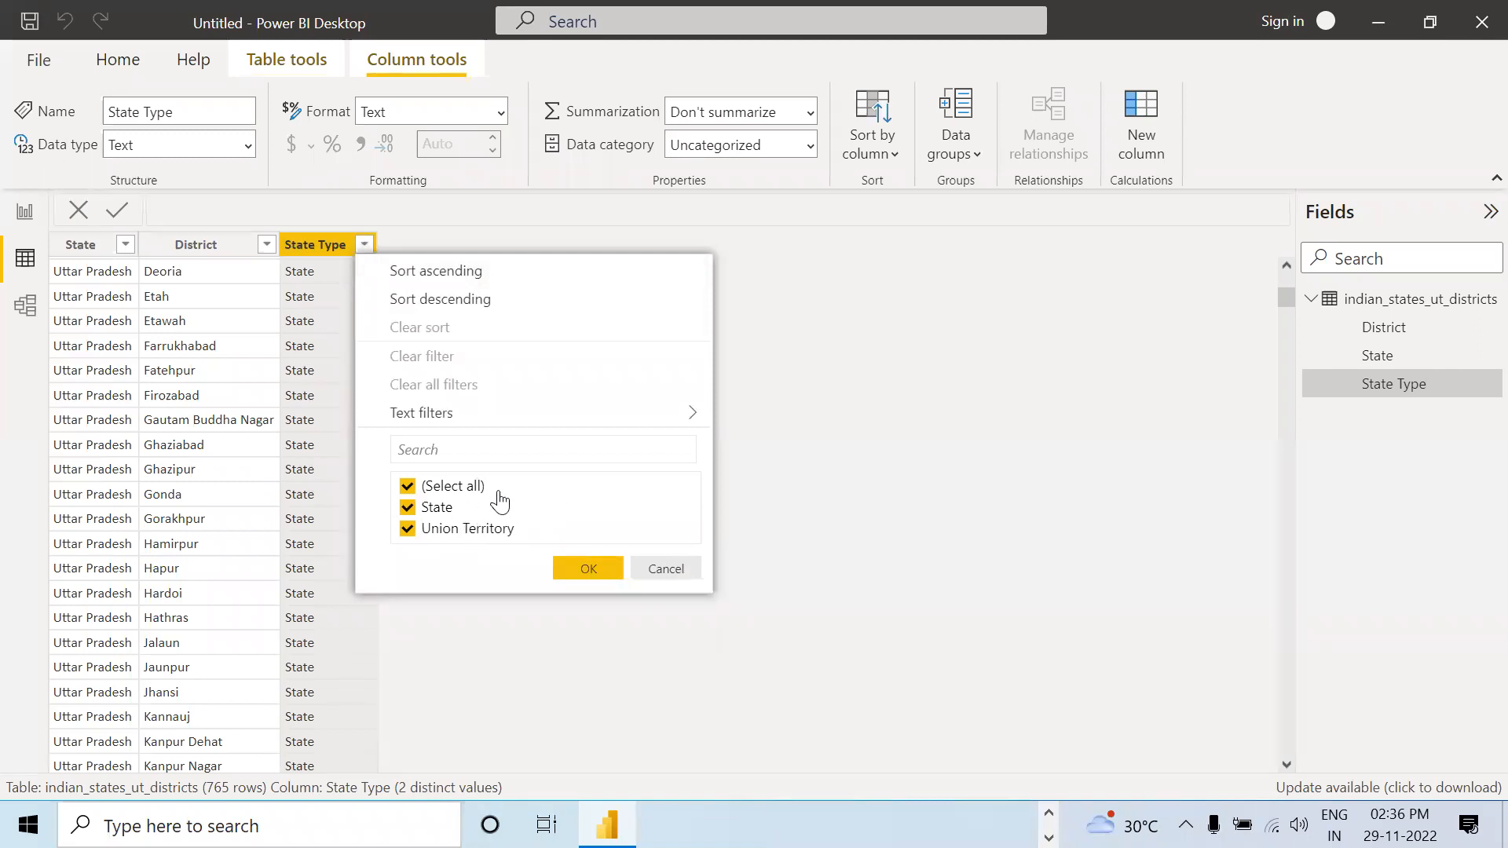
click(863, 396)
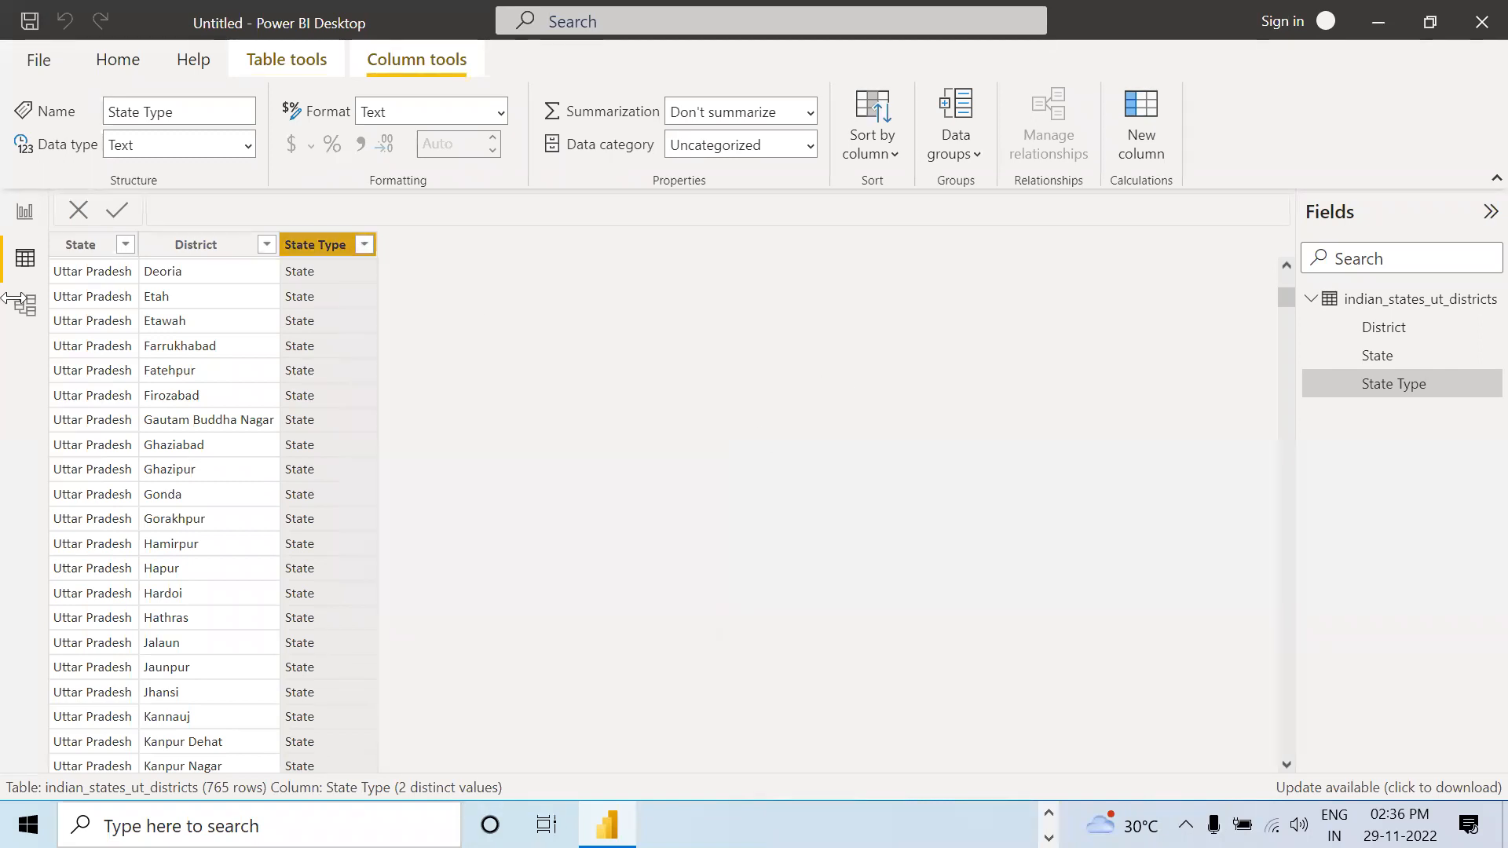
Examine the table's card in Model view, look at the empty Report view, and return to Data view.
click(26, 306)
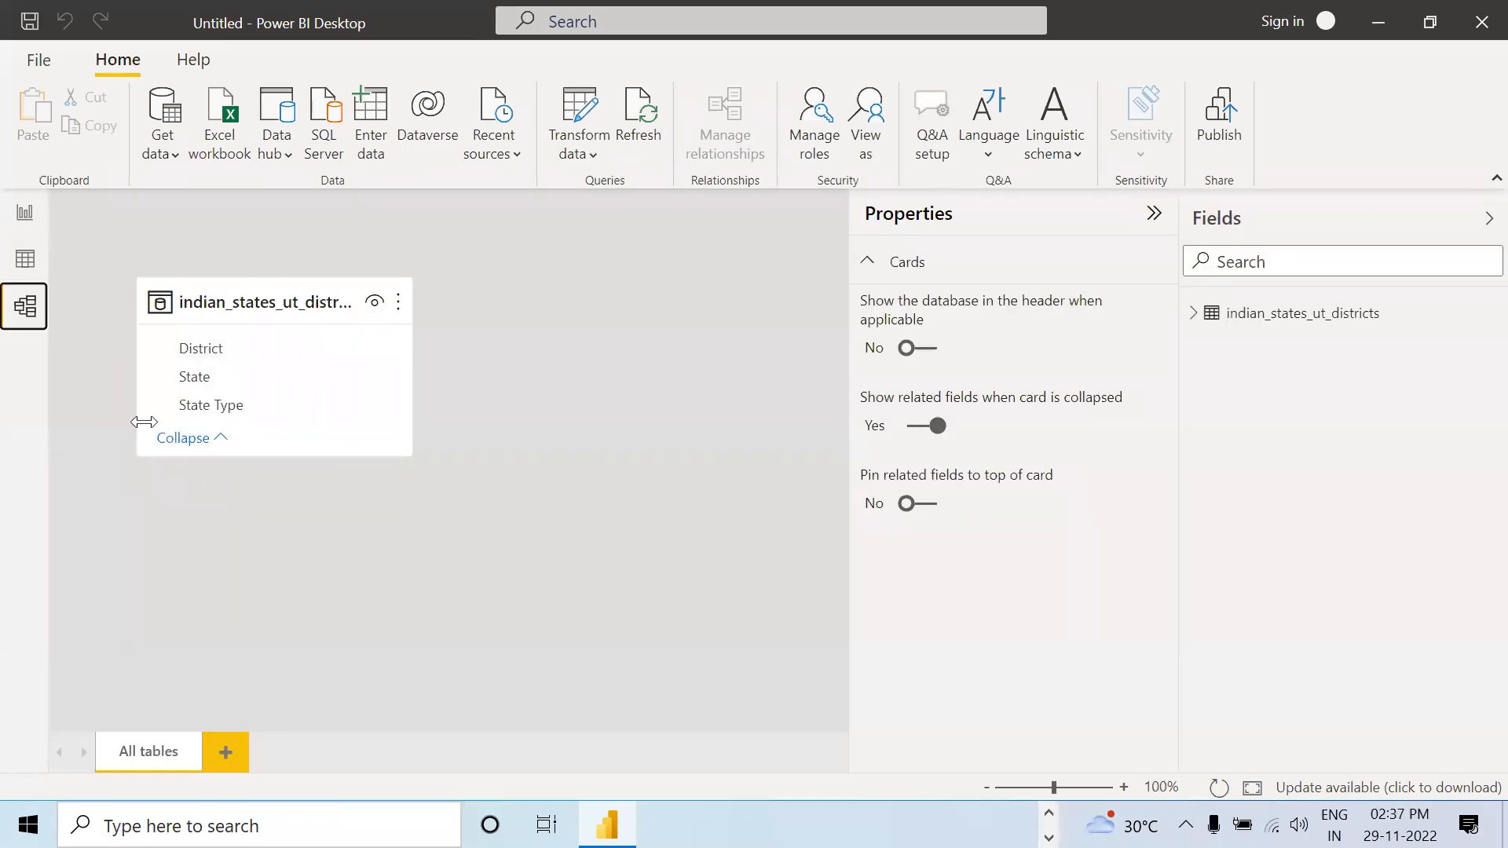
mouse_move(327, 311)
click(24, 213)
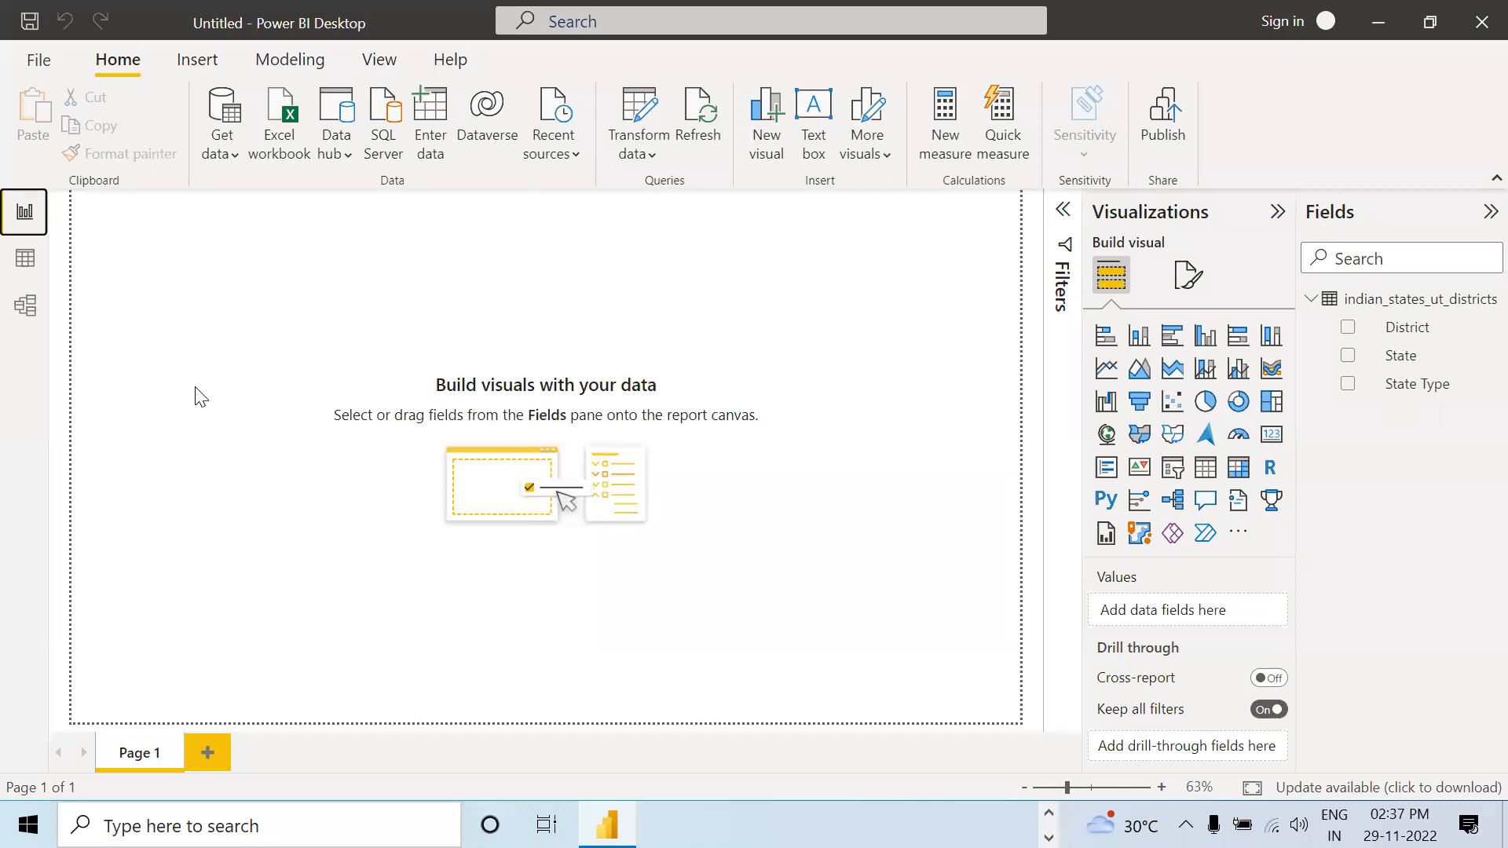
click(25, 259)
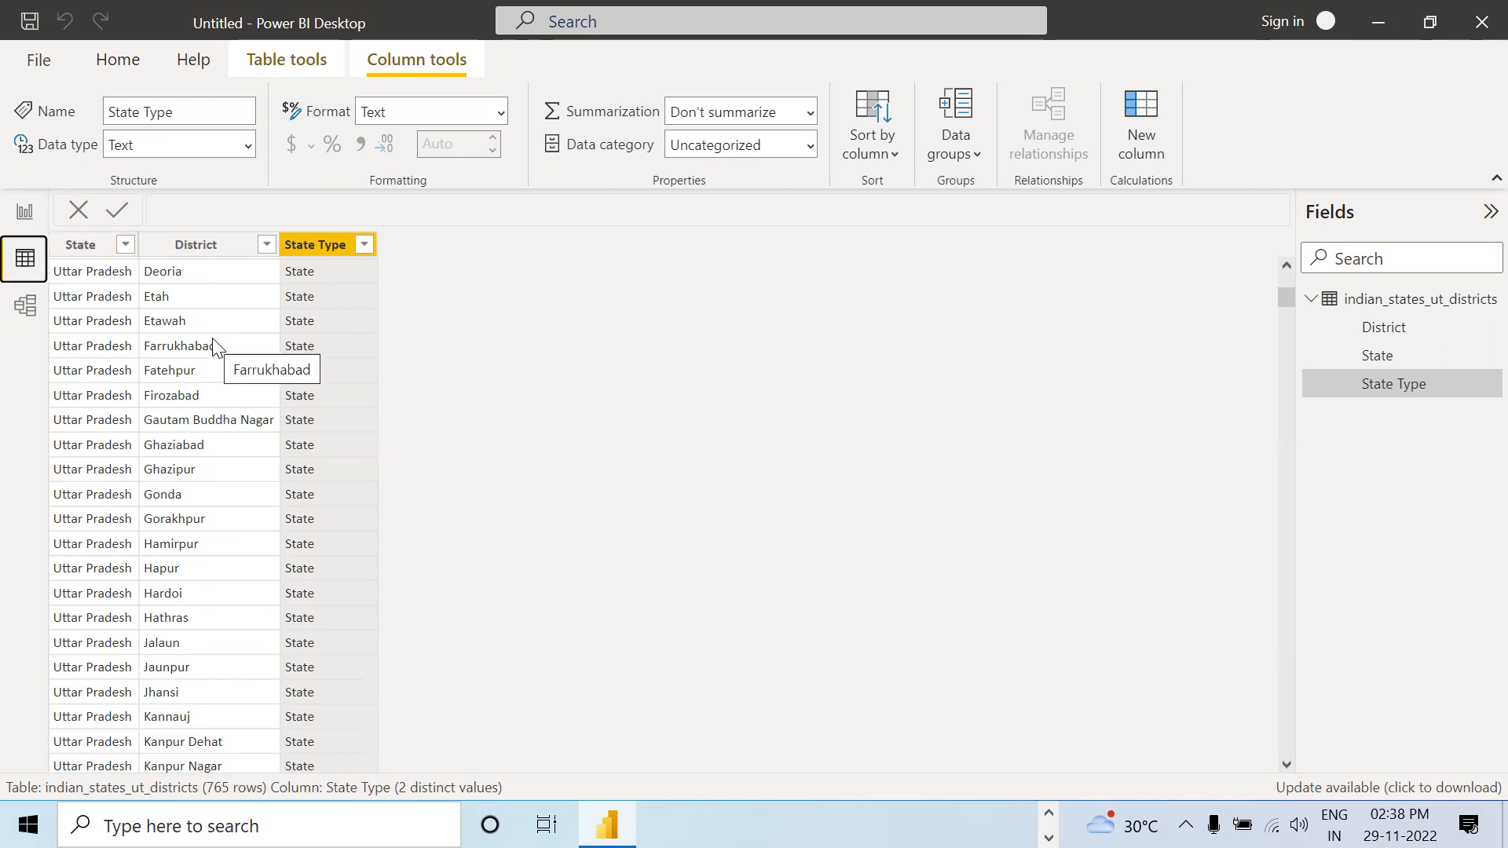
Add a stacked bar chart to the empty report page and enlarge it to about half the canvas width.
click(26, 212)
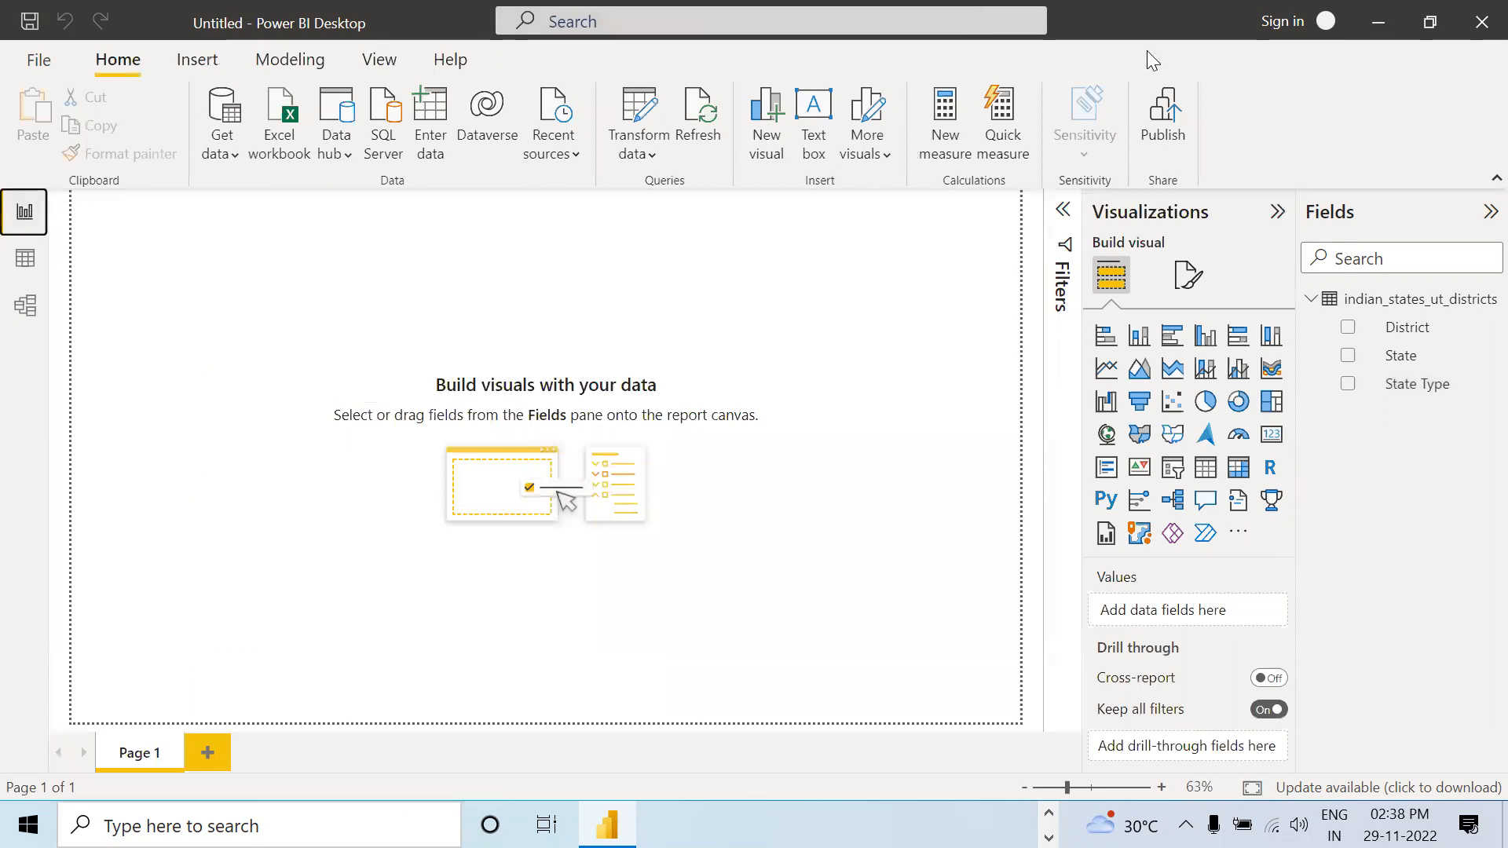
click(1097, 343)
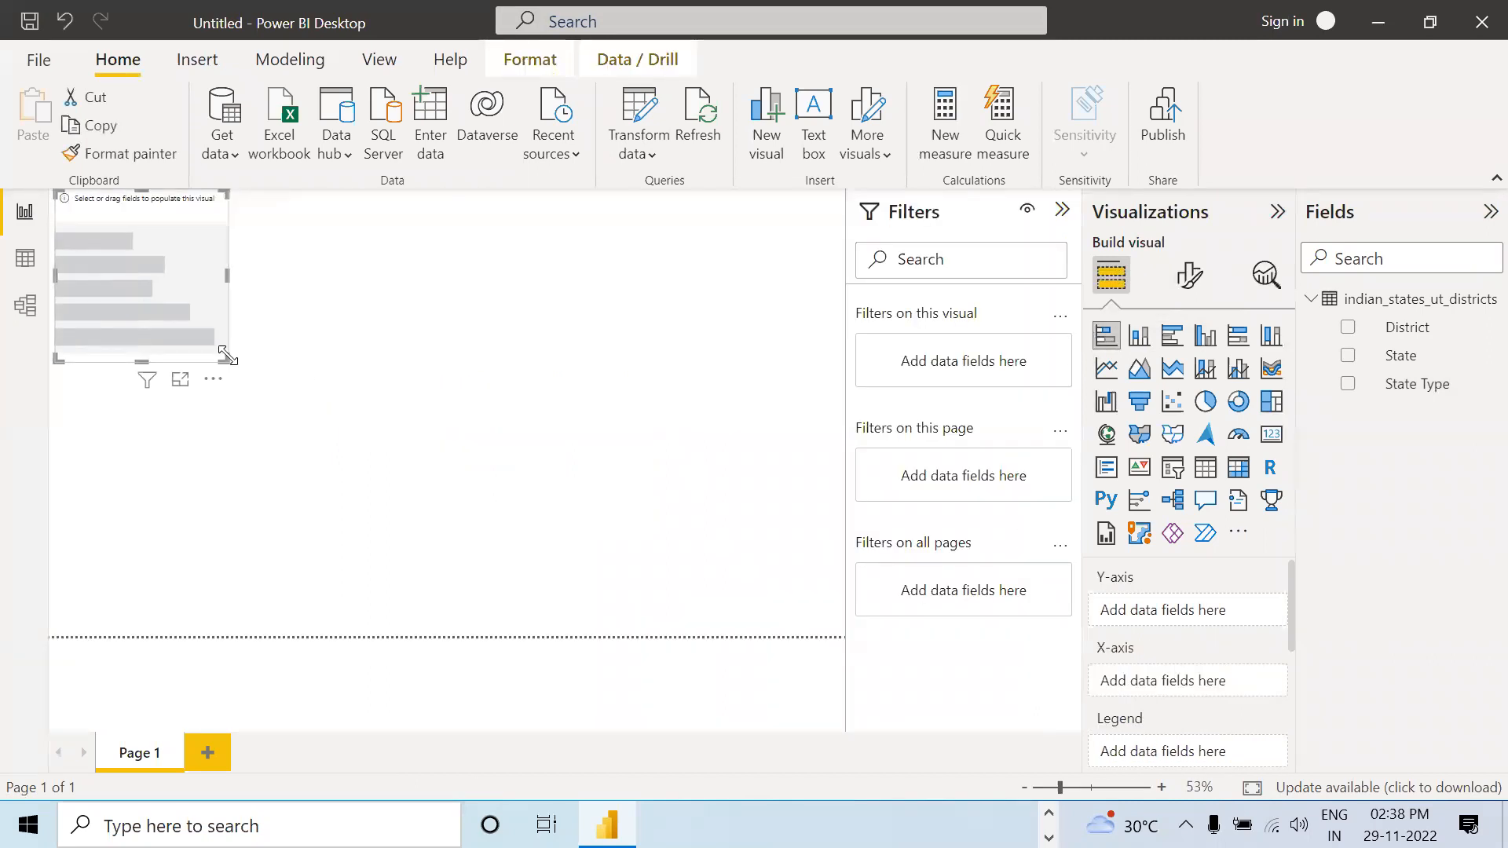
drag(226, 361, 434, 473)
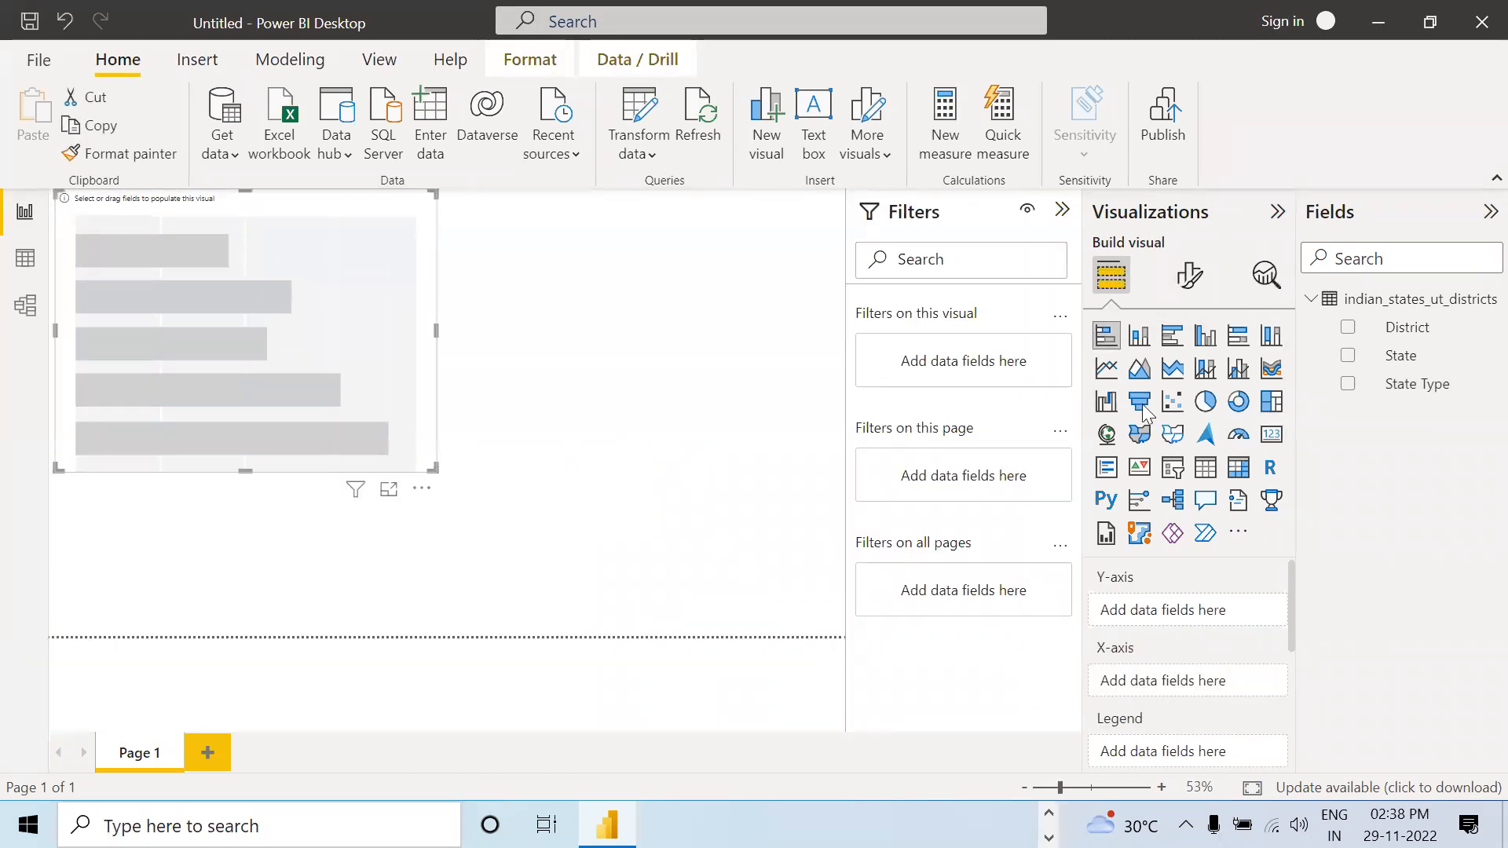
Assign State to the chart's Y-axis and the count of State to its X-axis, and enlarge the chart further.
drag(1410, 365, 1190, 616)
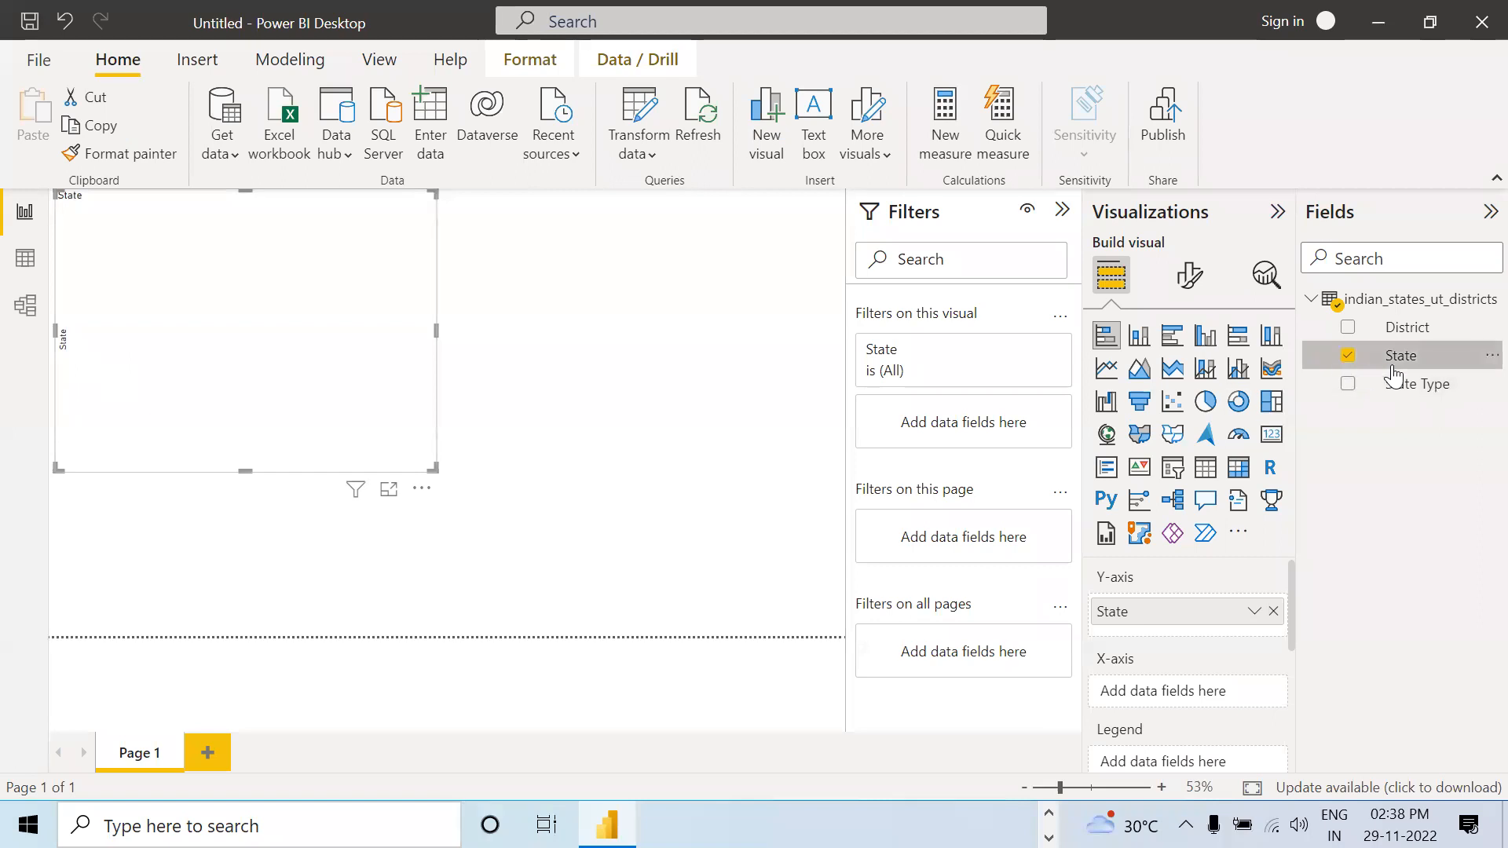
drag(1399, 367, 1285, 473)
drag(1255, 529, 1180, 691)
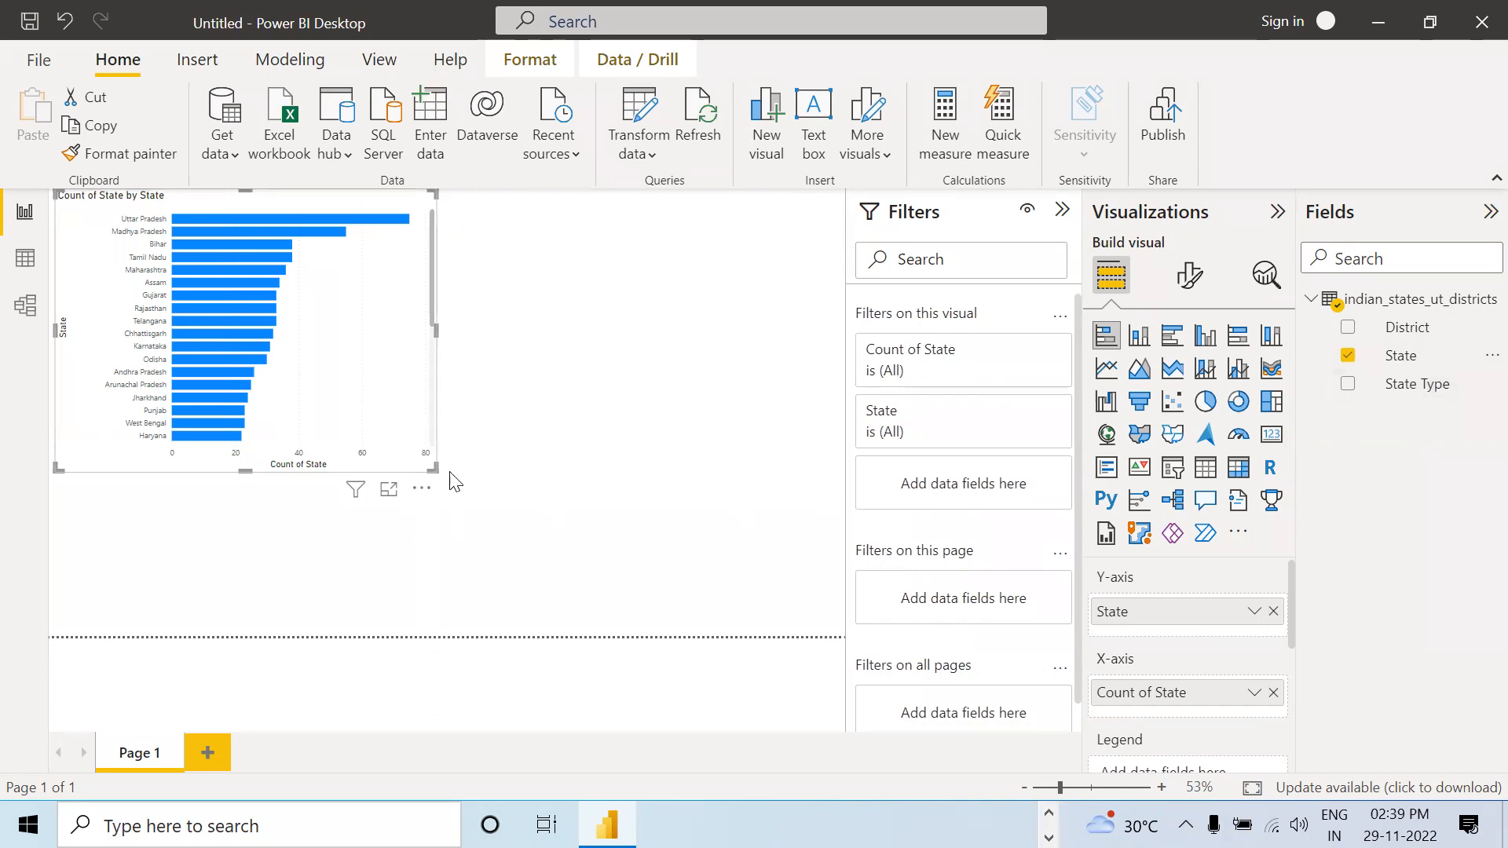
drag(432, 468, 576, 552)
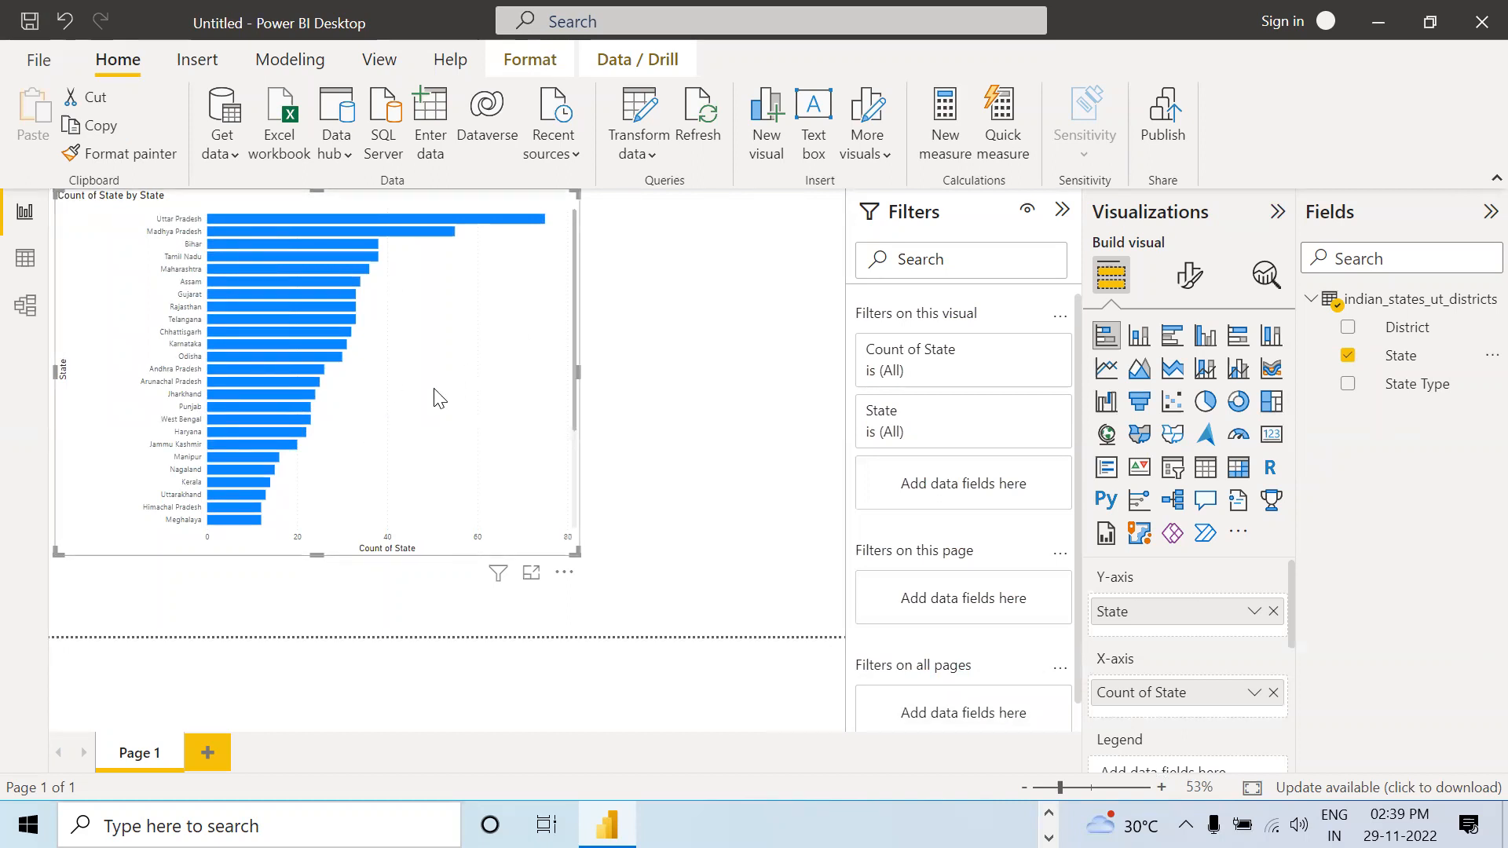
Read the tooltip of the Uttar Pradesh bar and clear the chart selection.
mouse_move(444, 218)
mouse_move(542, 226)
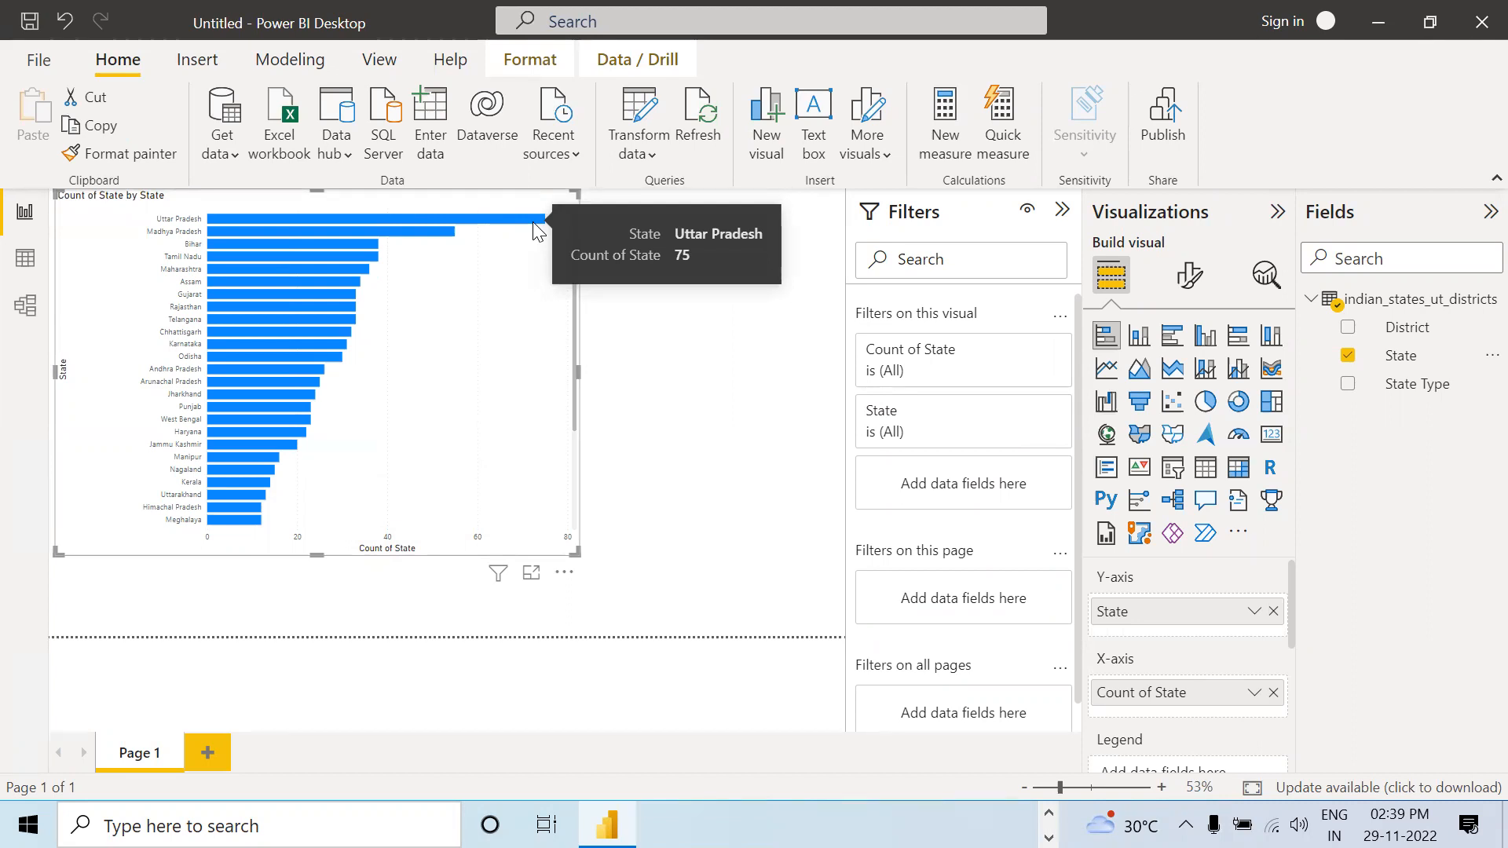
click(732, 362)
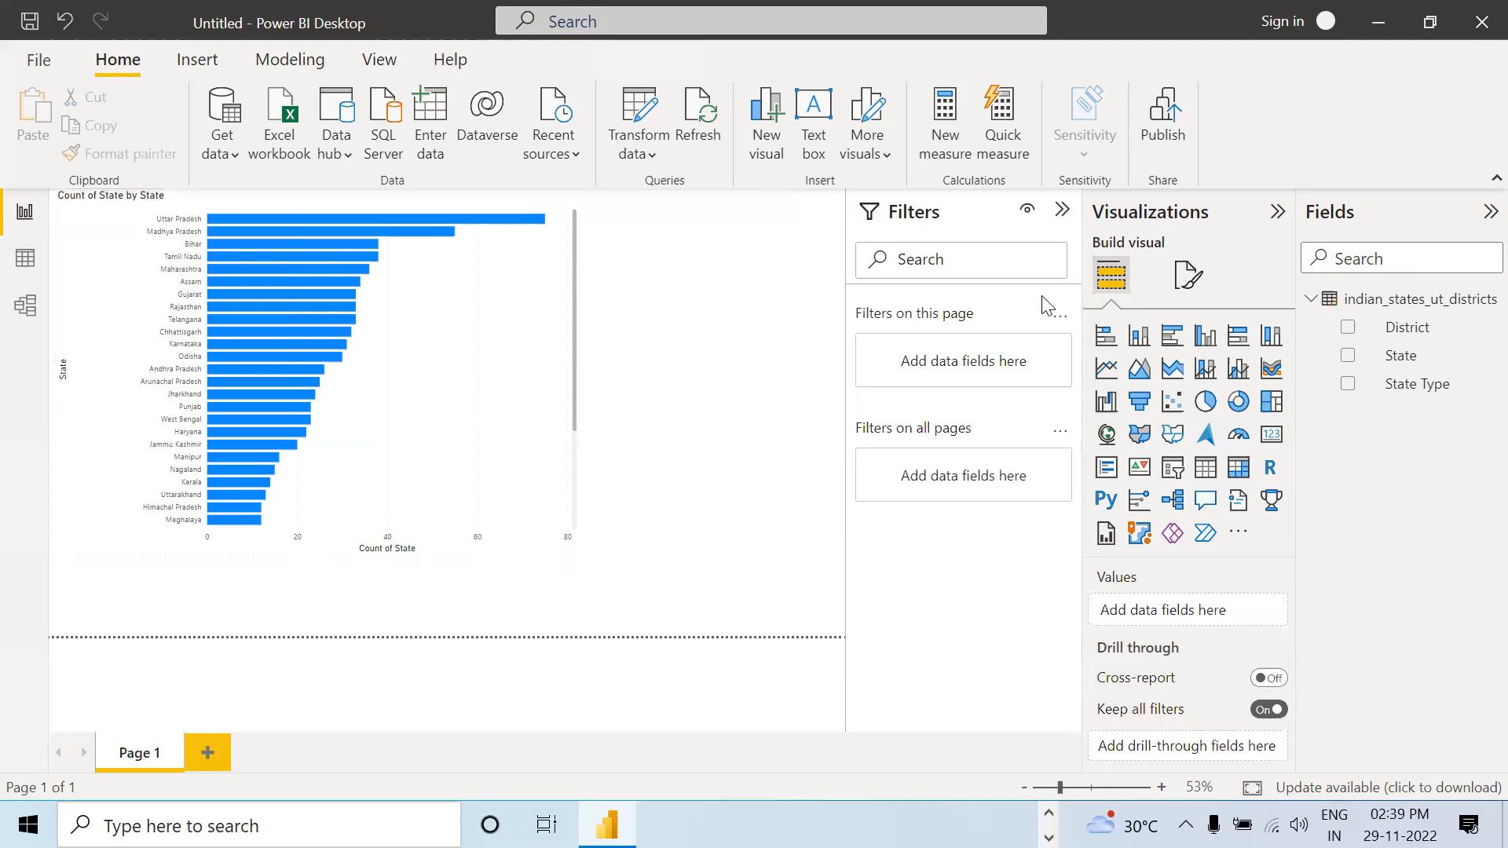
Turn on data labels for the bar chart.
click(496, 384)
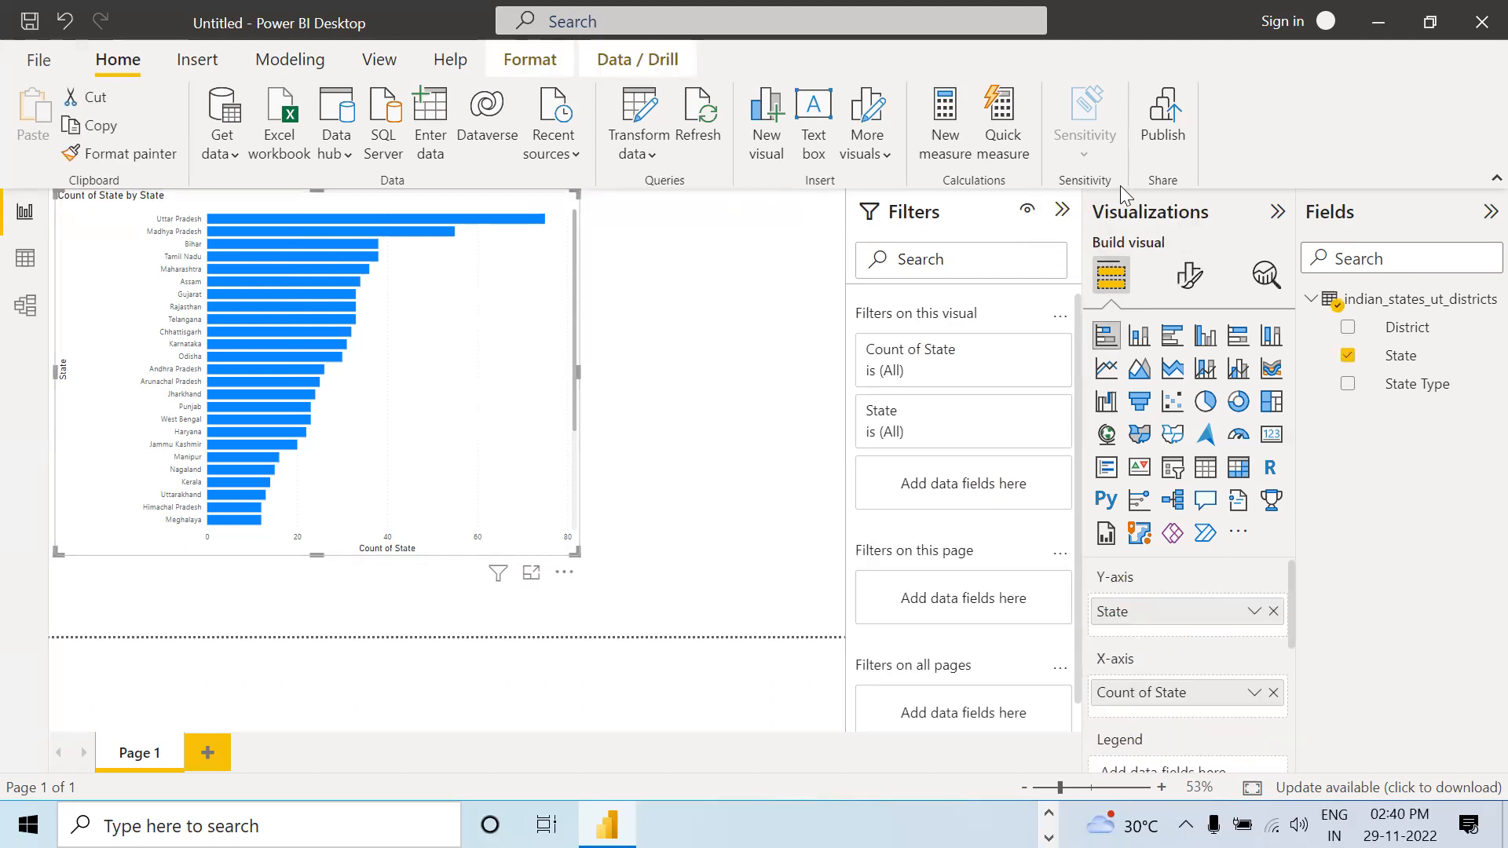
click(1189, 275)
scroll(1240, 476, down, 2)
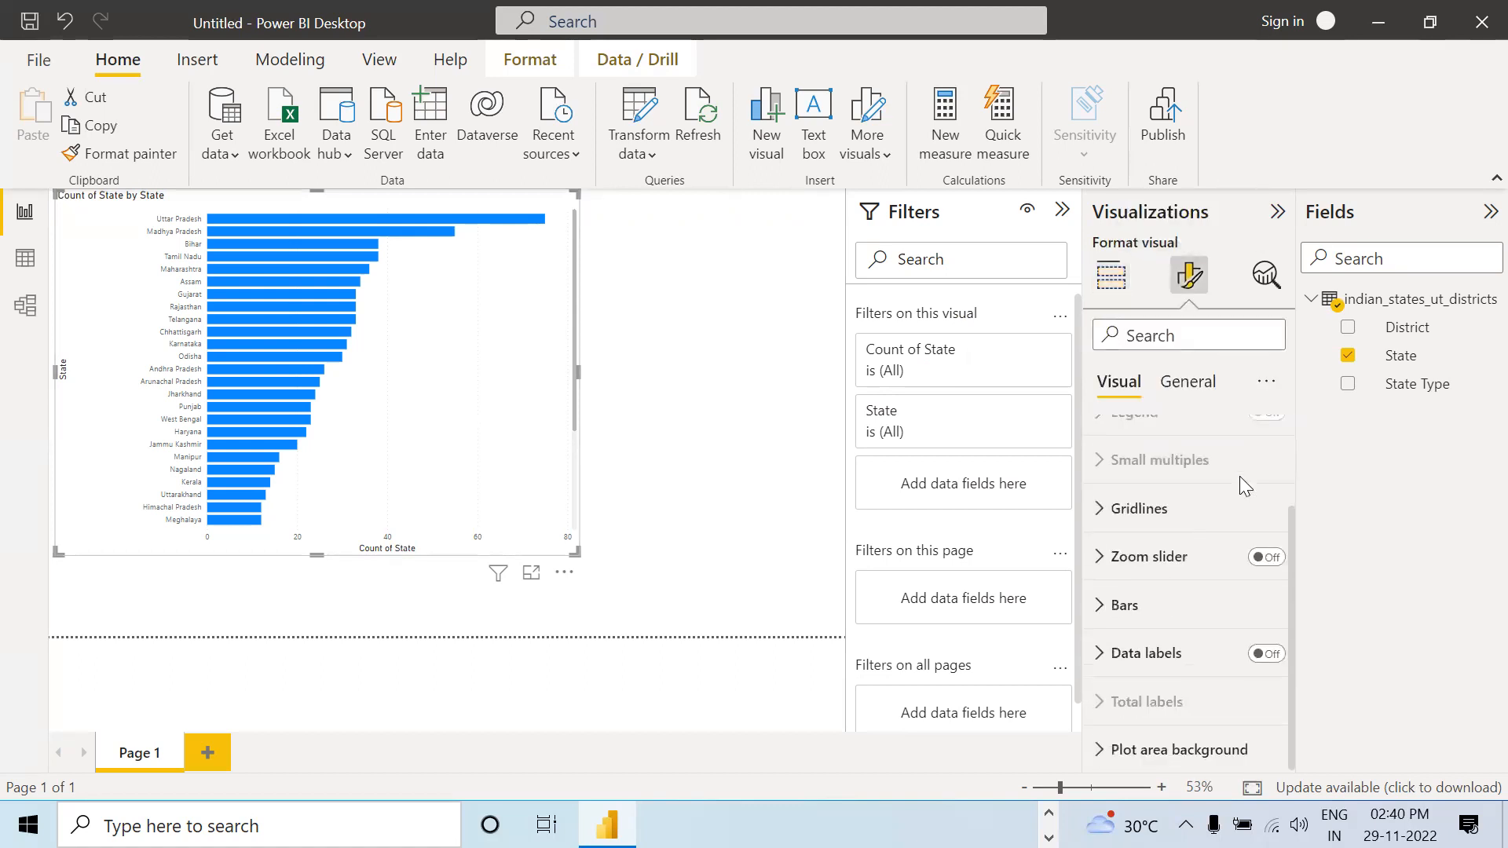
click(1266, 652)
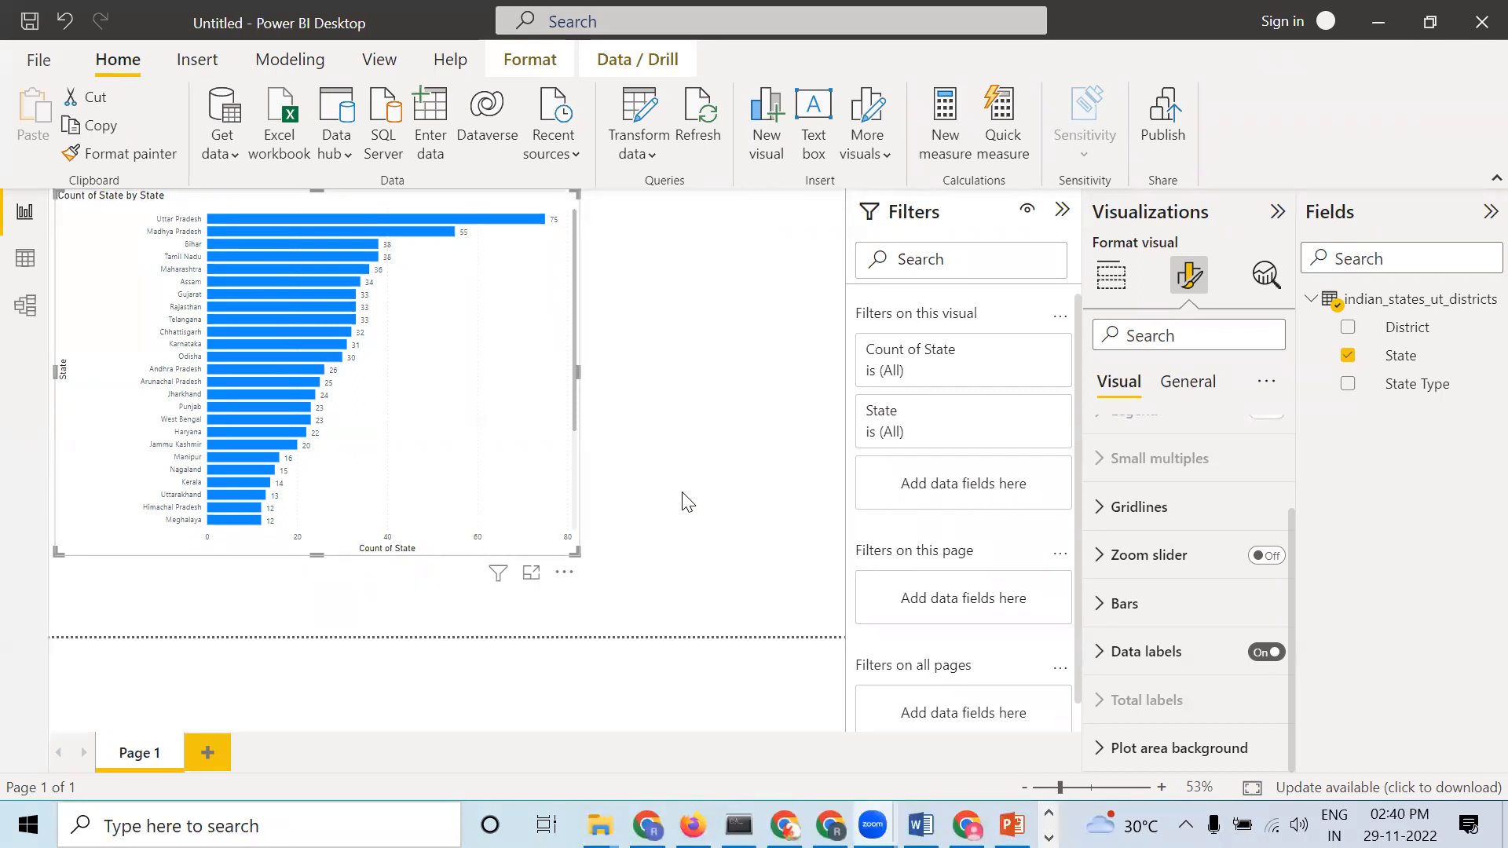
Try to scroll through the states in the bar chart and examine the labelled bars.
click(453, 516)
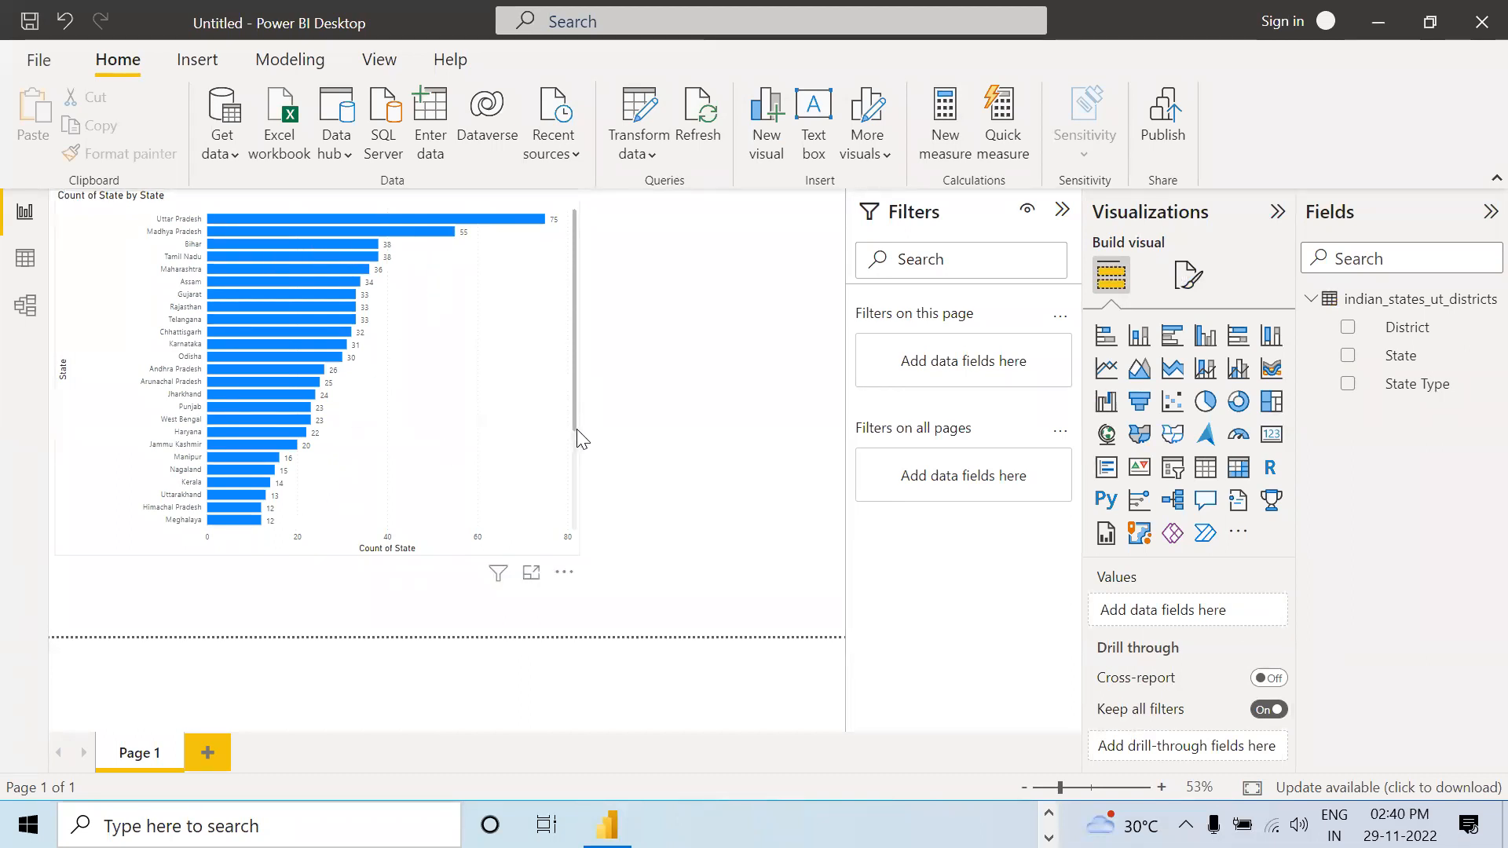
mouse_move(575, 428)
mouse_down()
mouse_move(572, 549)
mouse_move(565, 409)
mouse_up()
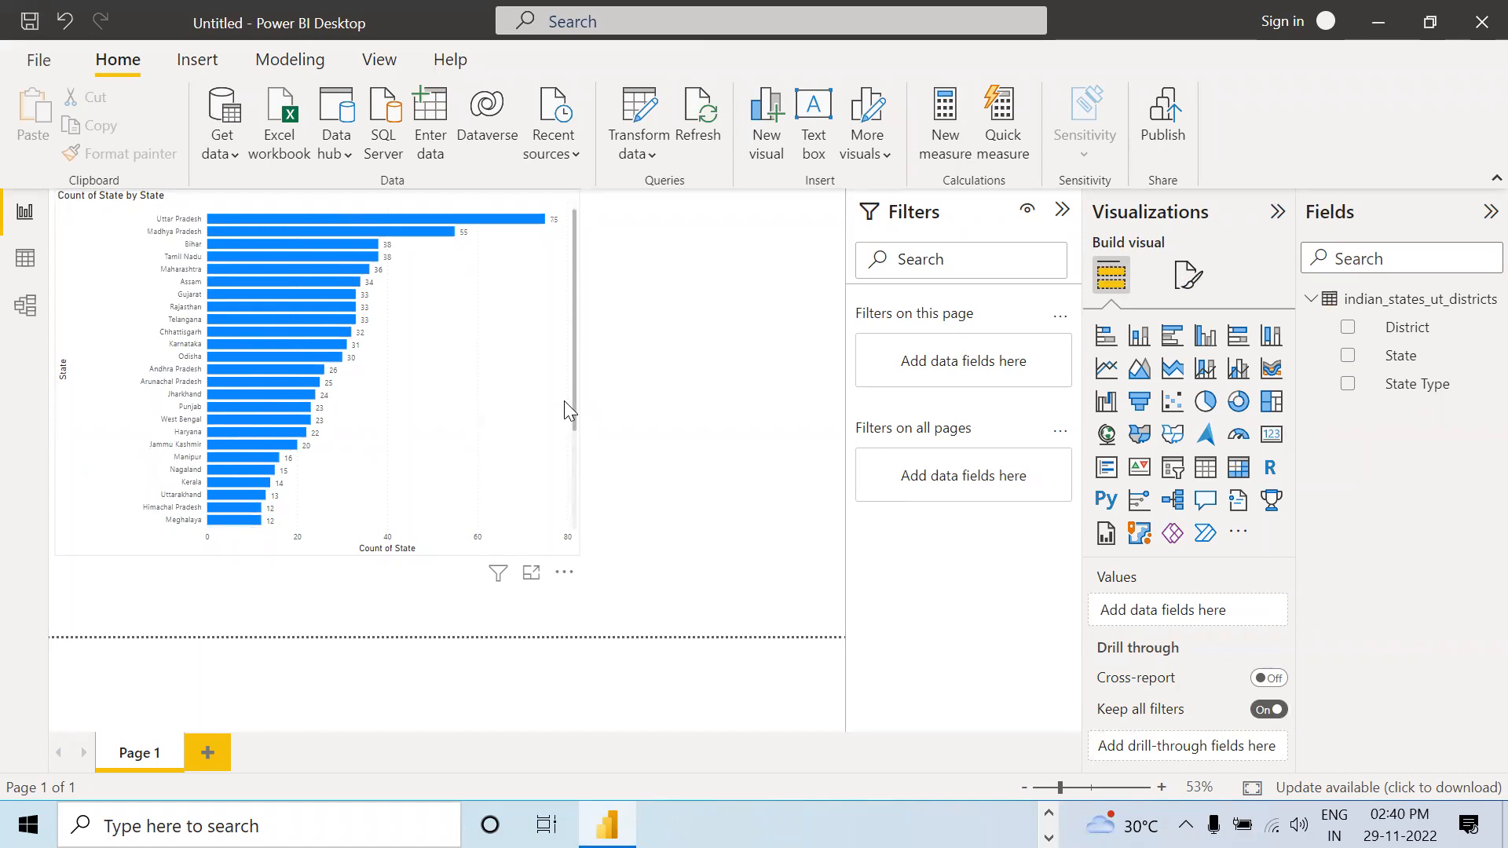
mouse_move(565, 408)
mouse_down()
mouse_move(577, 544)
mouse_move(564, 391)
mouse_up()
mouse_move(351, 311)
Find the size options in the page formatting and set the filter pane's text font size to 21.
click(1191, 286)
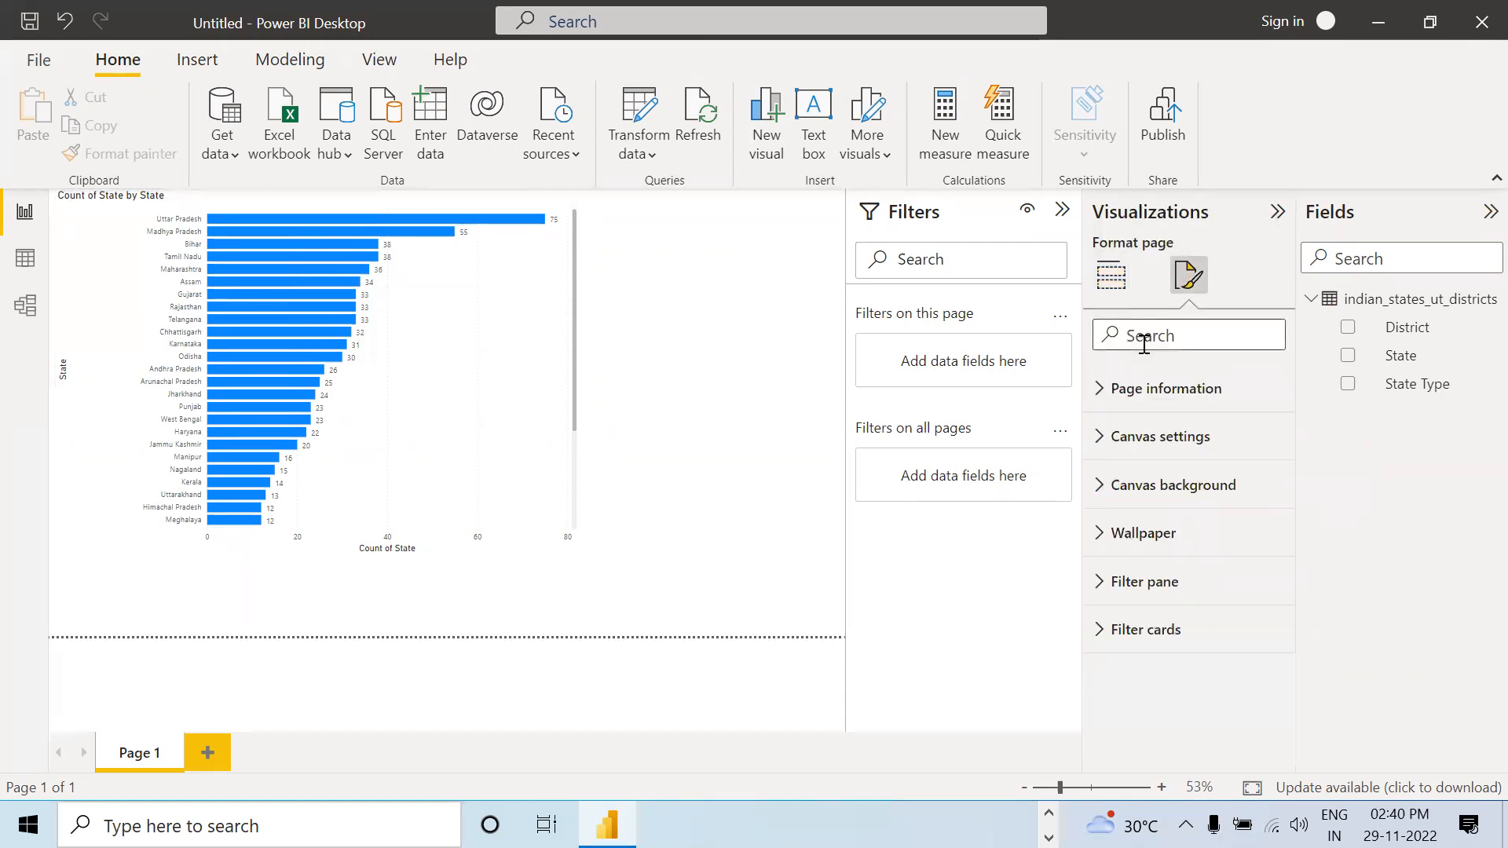
text(size)
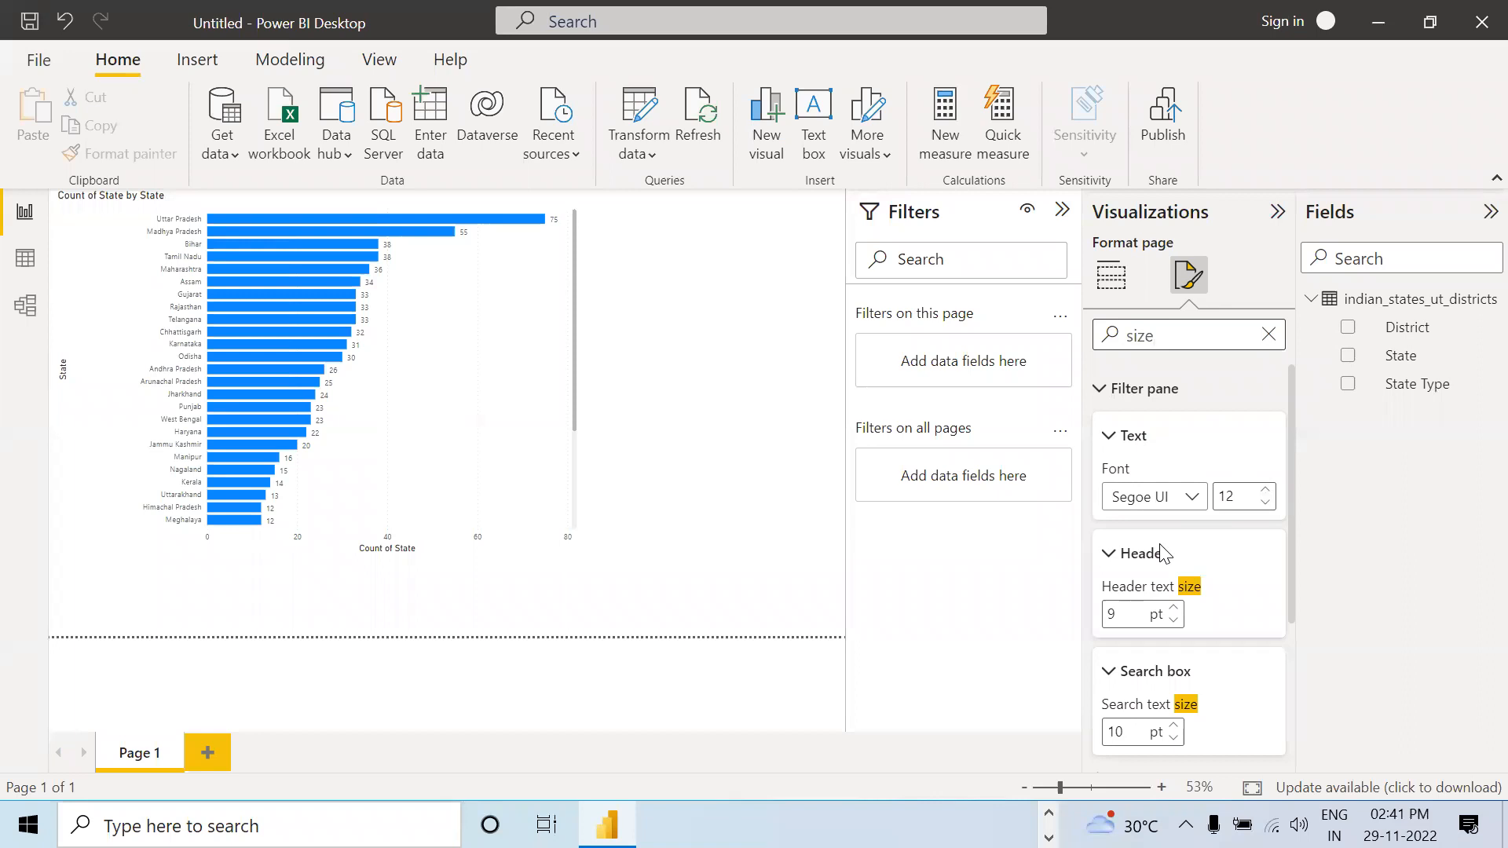
click(1266, 488)
click(1266, 488)
click(1266, 488)
click(1266, 488)
click(1266, 488)
click(1266, 488)
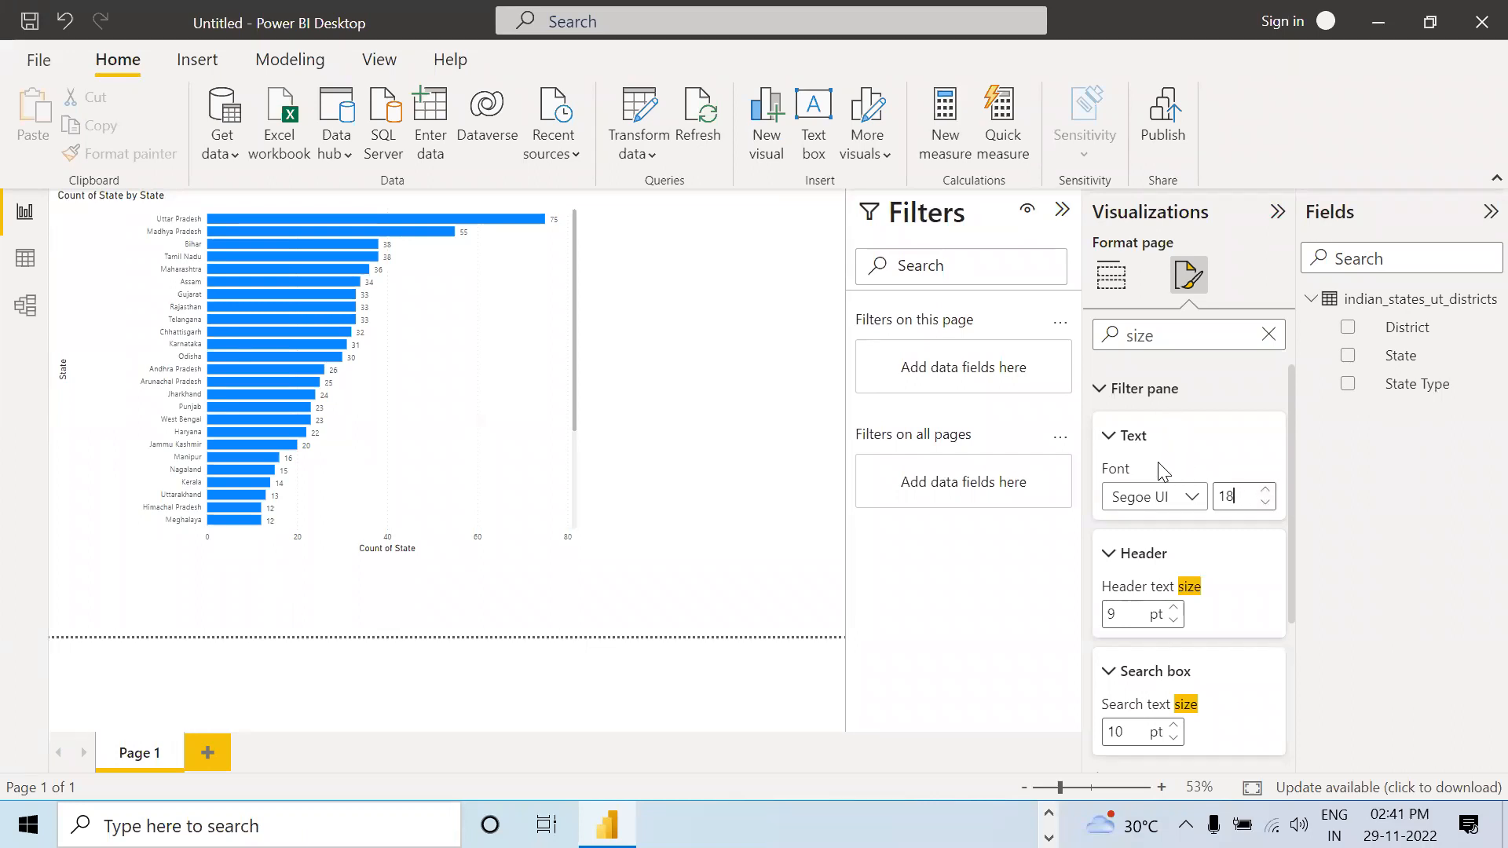
click(1266, 488)
click(1266, 488)
click(1267, 488)
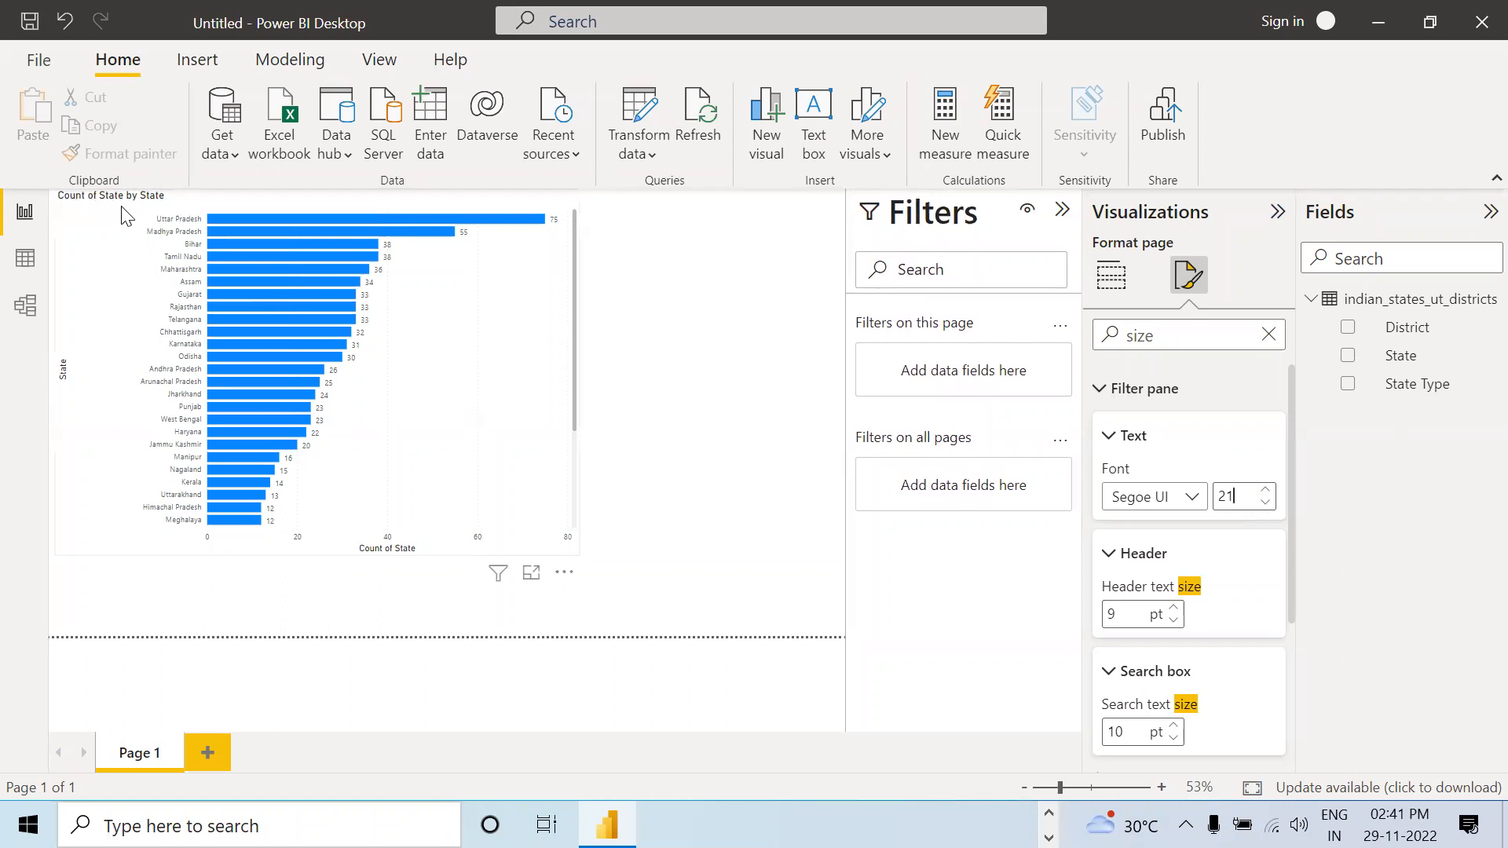
scroll(1237, 475, down, 2)
scroll(1242, 477, down, 1)
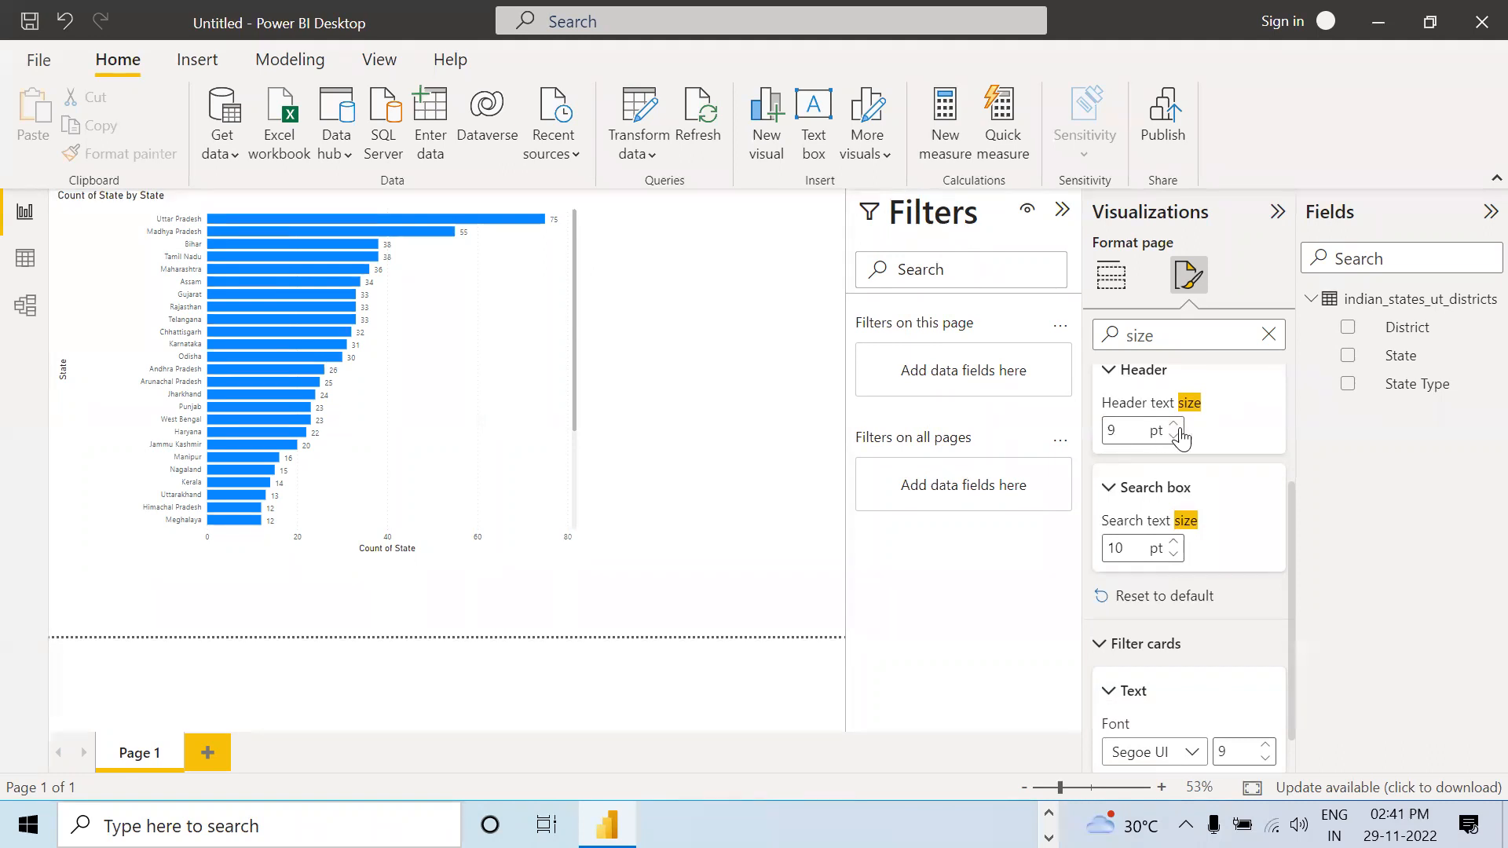
scroll(1173, 526, down, 1)
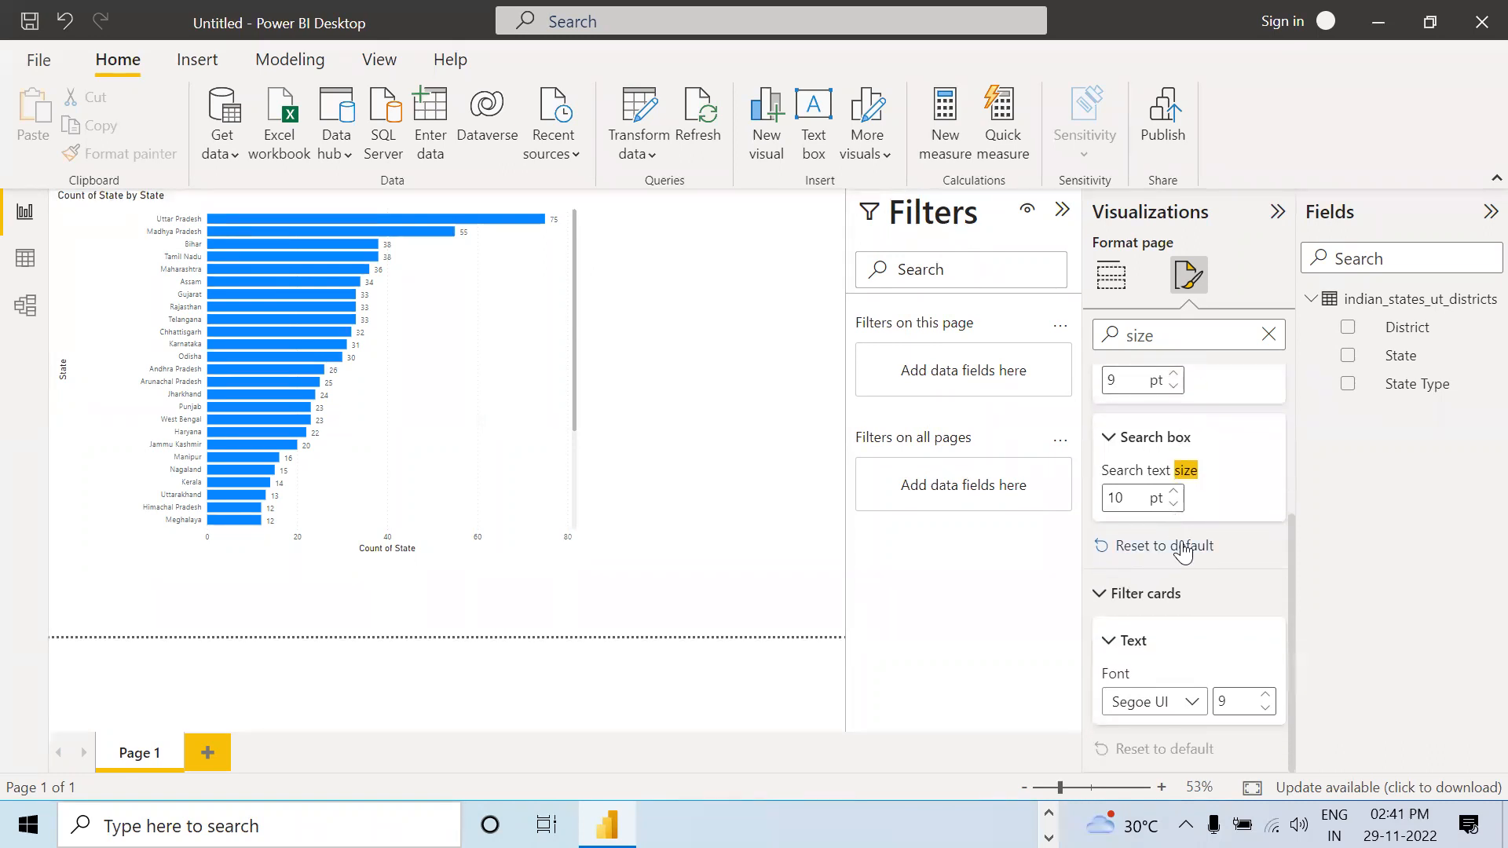
scroll(1182, 412, up, 4)
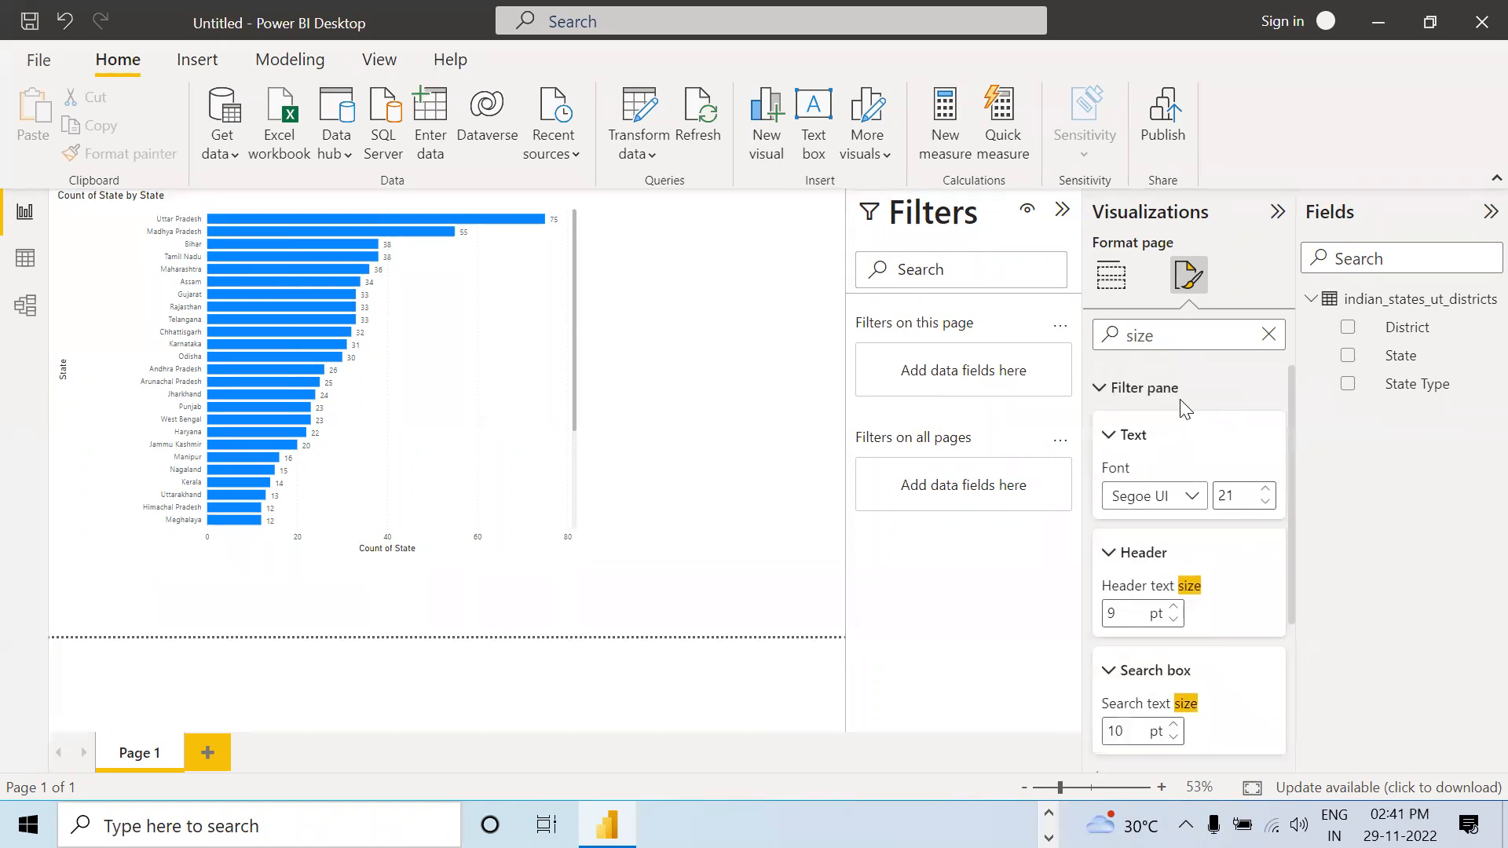
Find the size options in the bar chart's formatting and set the Y-axis values font size to 16.
click(709, 312)
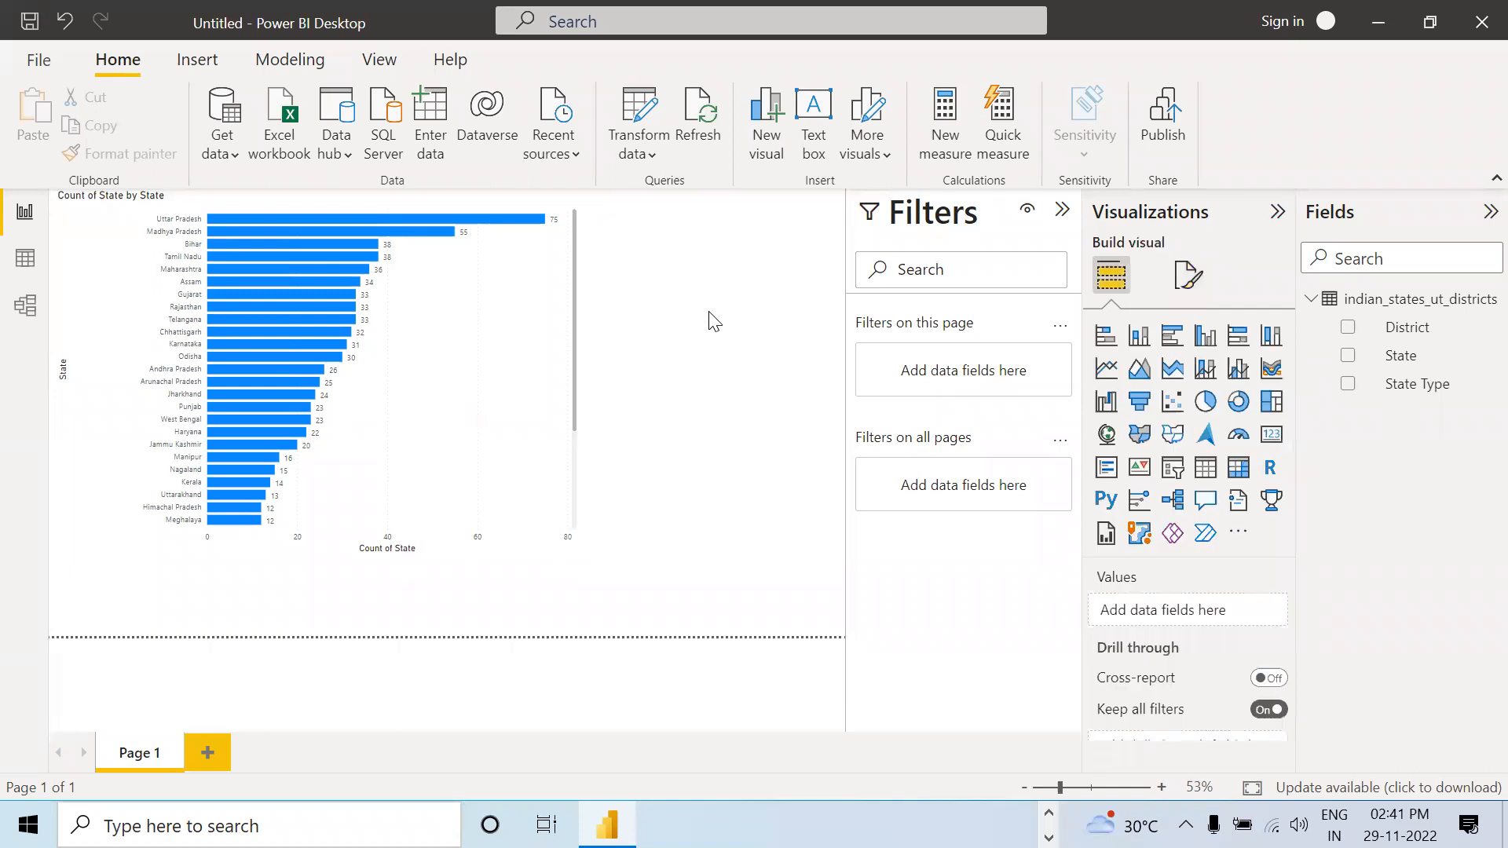
click(491, 347)
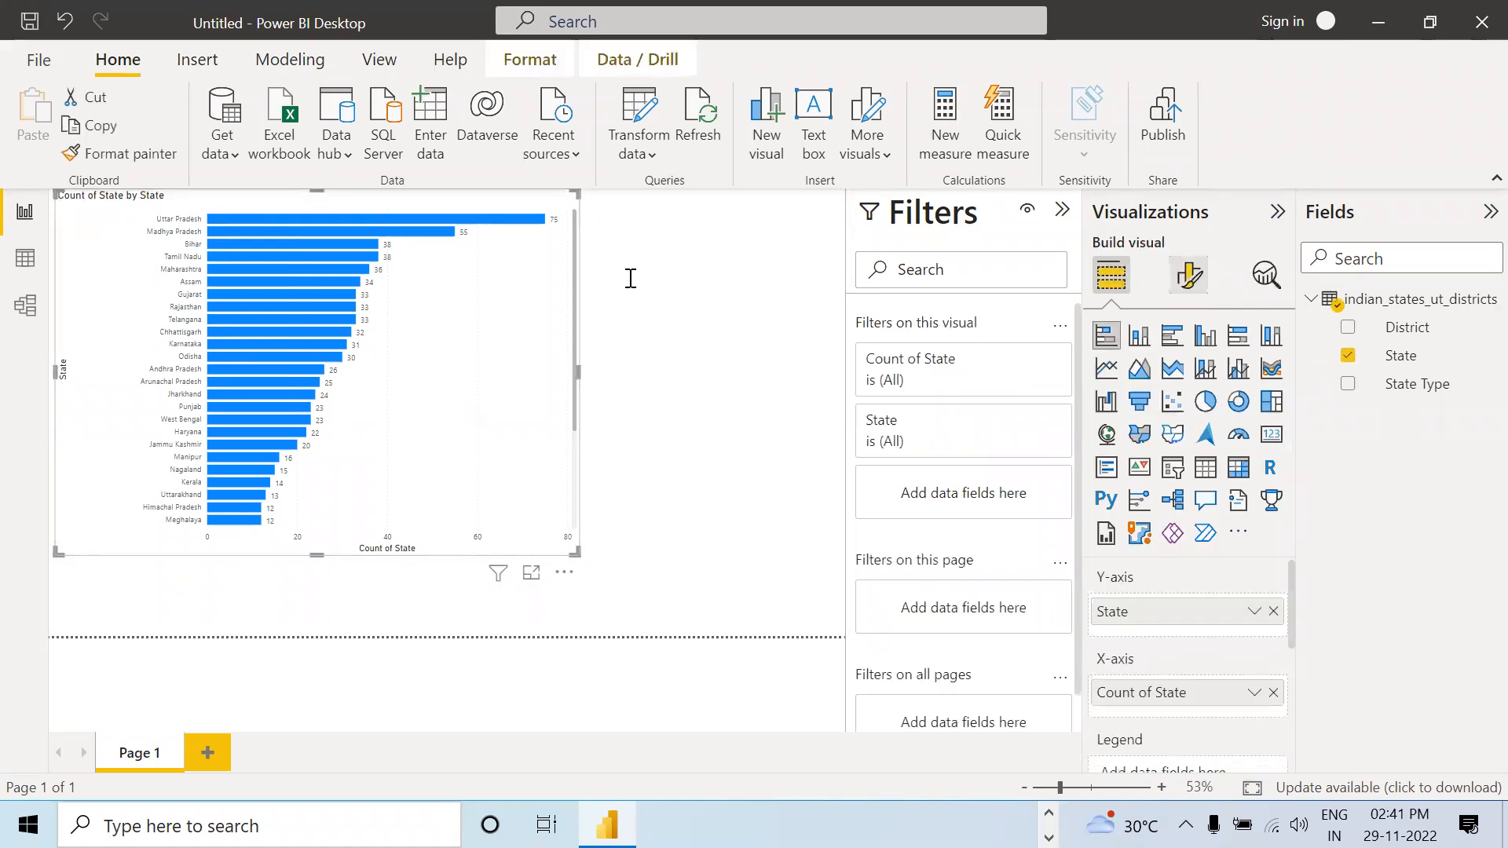
click(1180, 283)
click(1182, 329)
text(size)
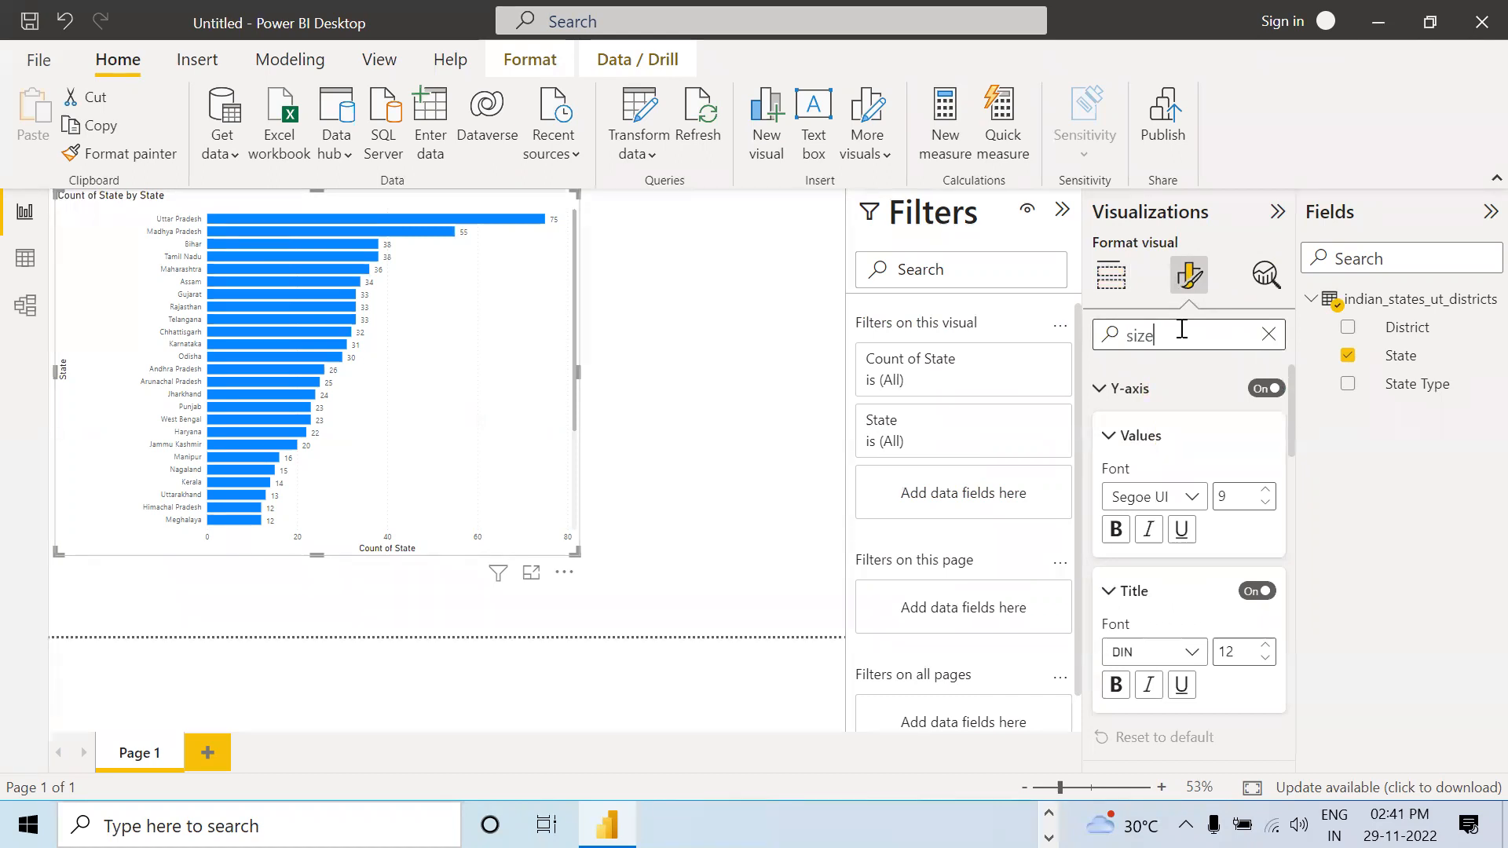
click(1266, 491)
click(1266, 491)
click(1266, 491)
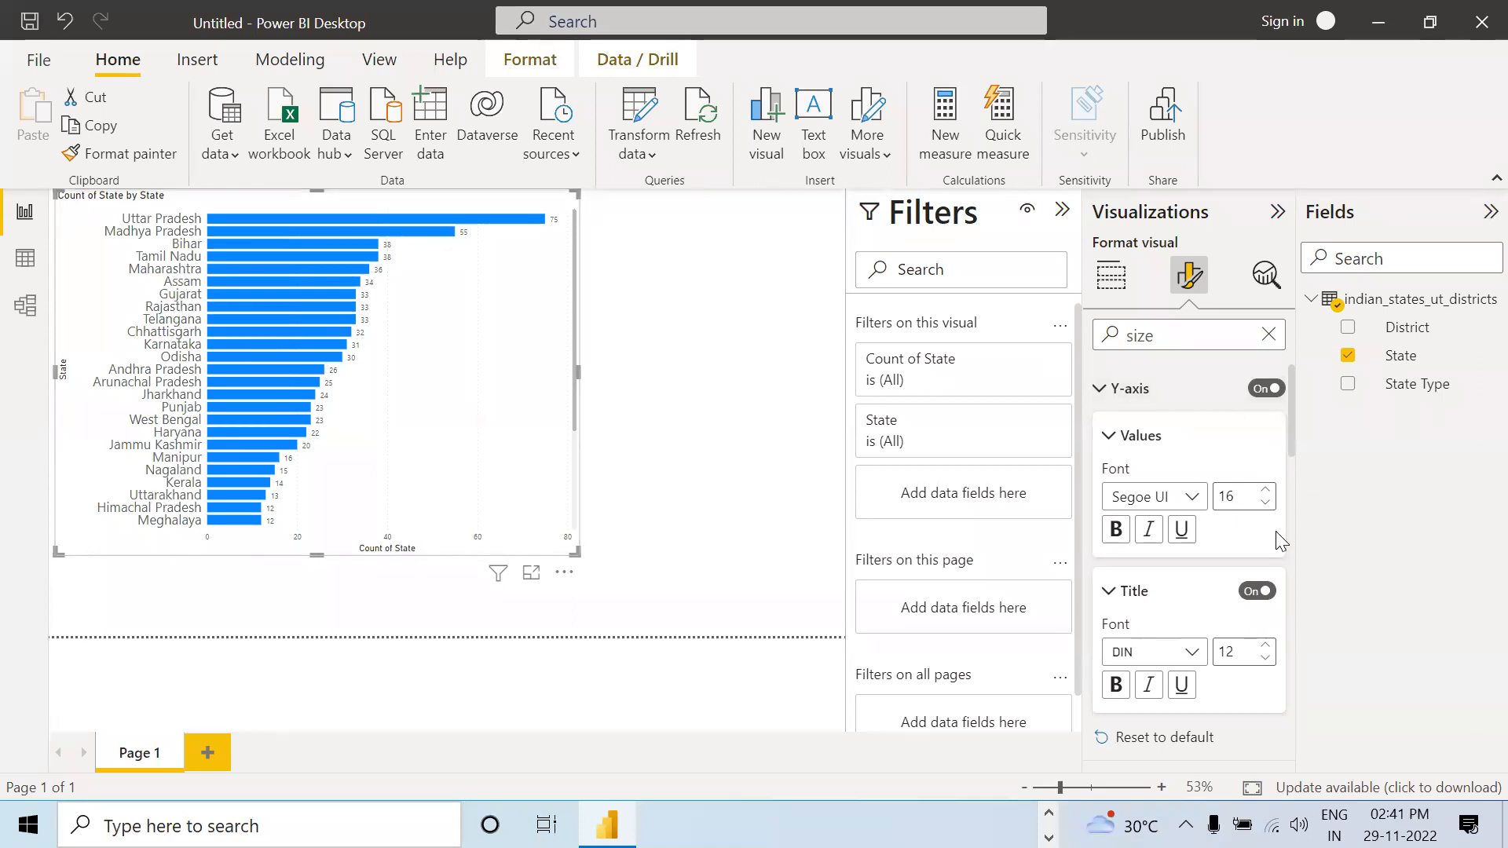
Set the font size of the bar chart's Y-axis title to 17.
scroll(1276, 541, down, 1)
scroll(1276, 535, down, 2)
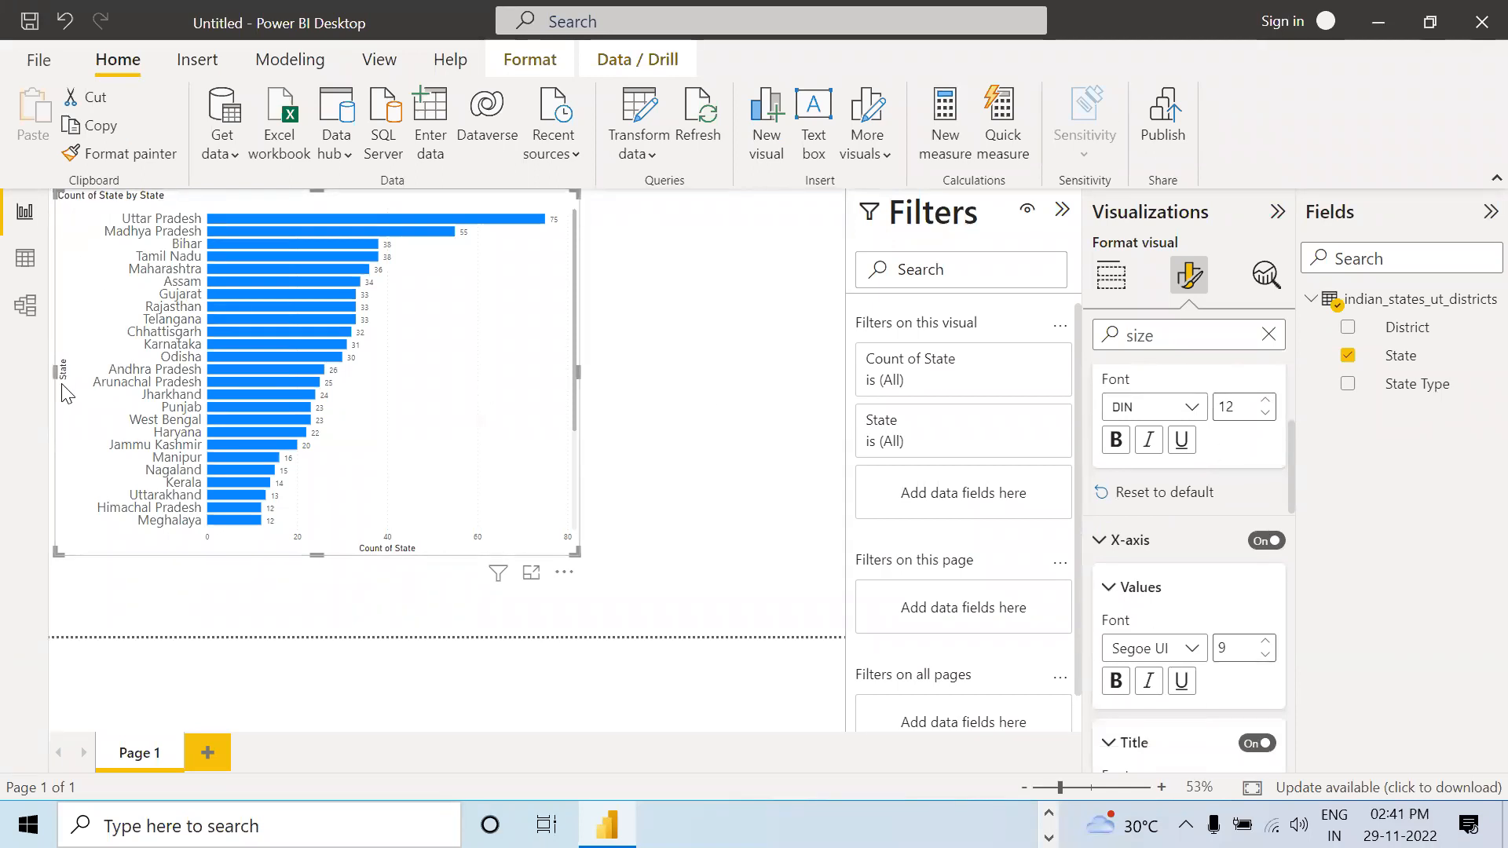
click(1265, 400)
click(1265, 399)
click(1266, 399)
click(1265, 400)
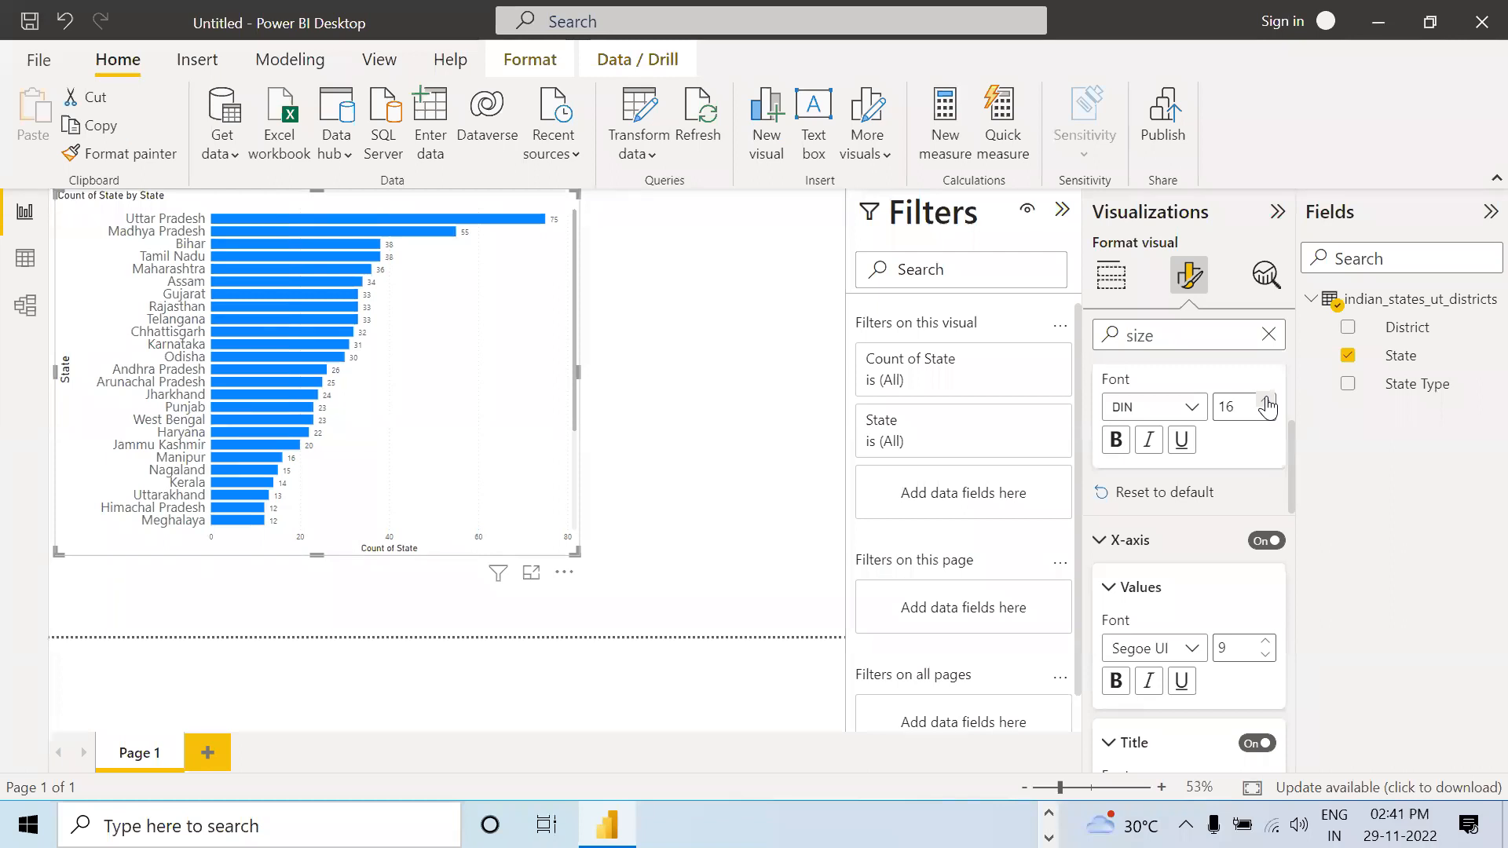
click(1265, 400)
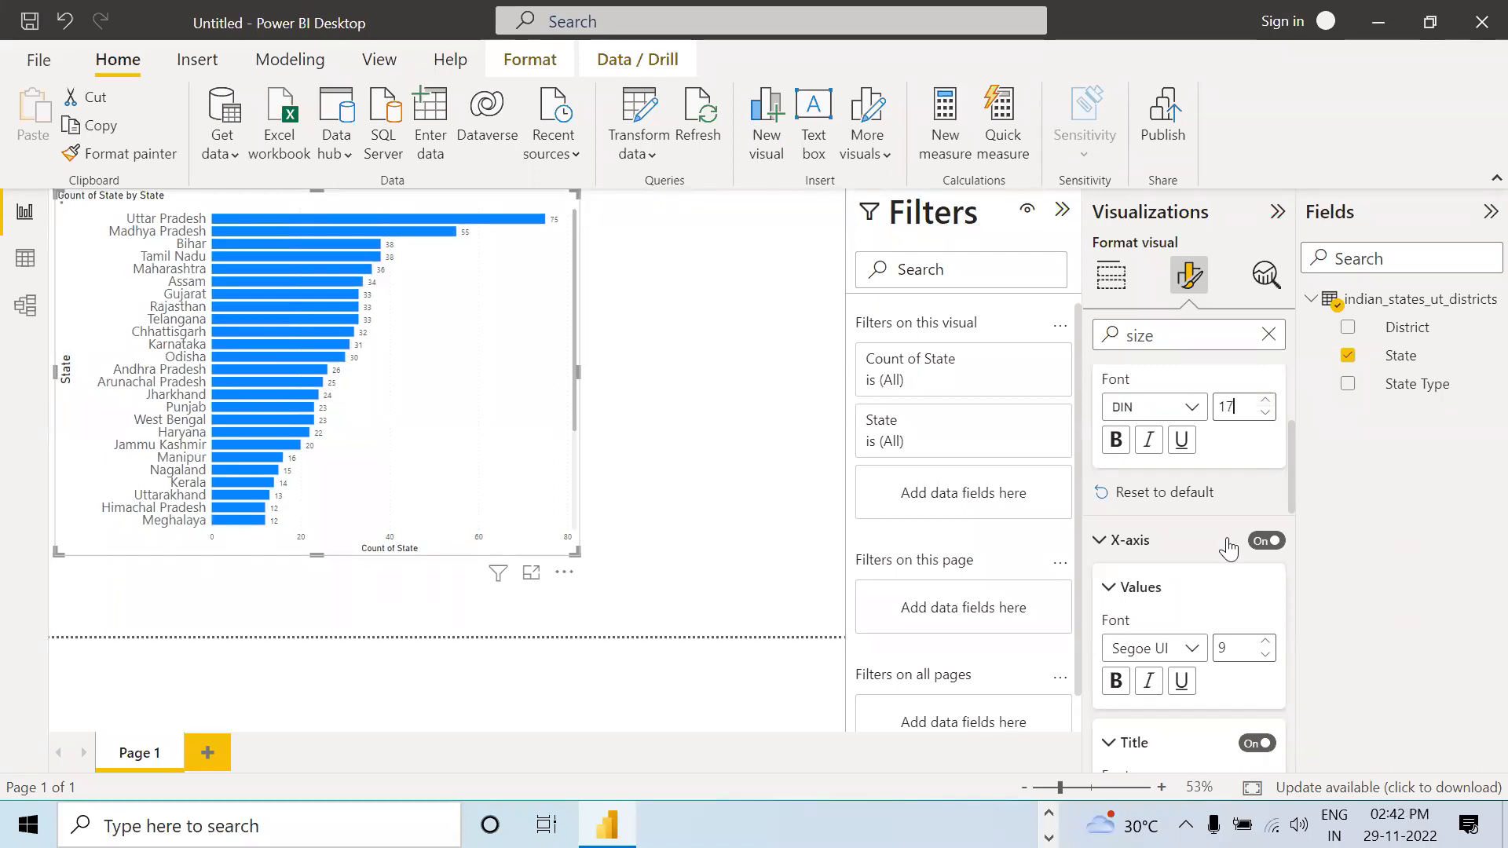
Set the font size of the bar chart's X-axis values to 14.
scroll(1227, 549, down, 3)
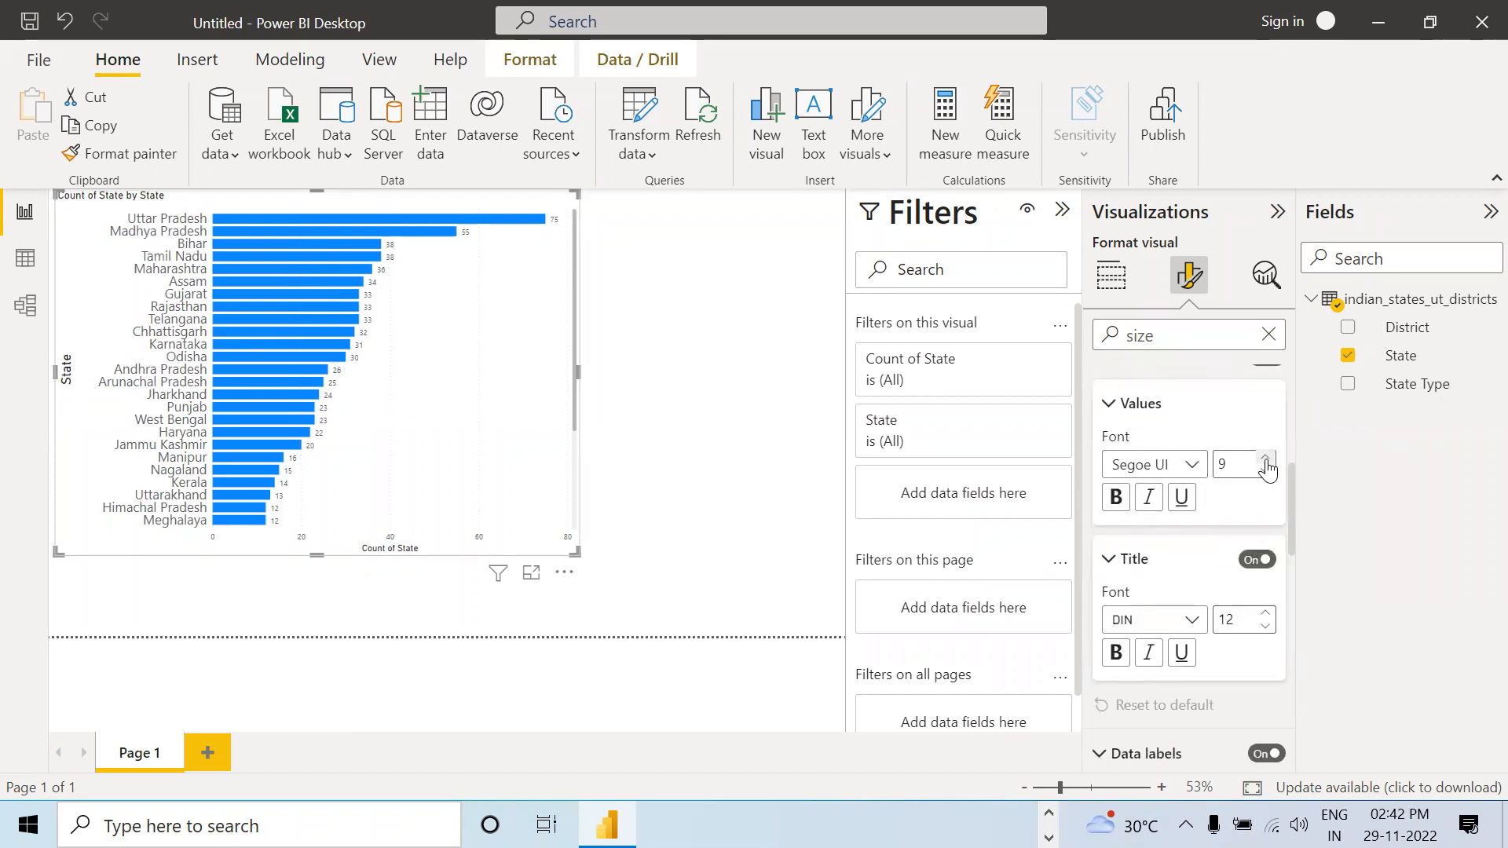
click(1265, 461)
click(1266, 460)
click(1266, 460)
click(1265, 460)
click(1266, 460)
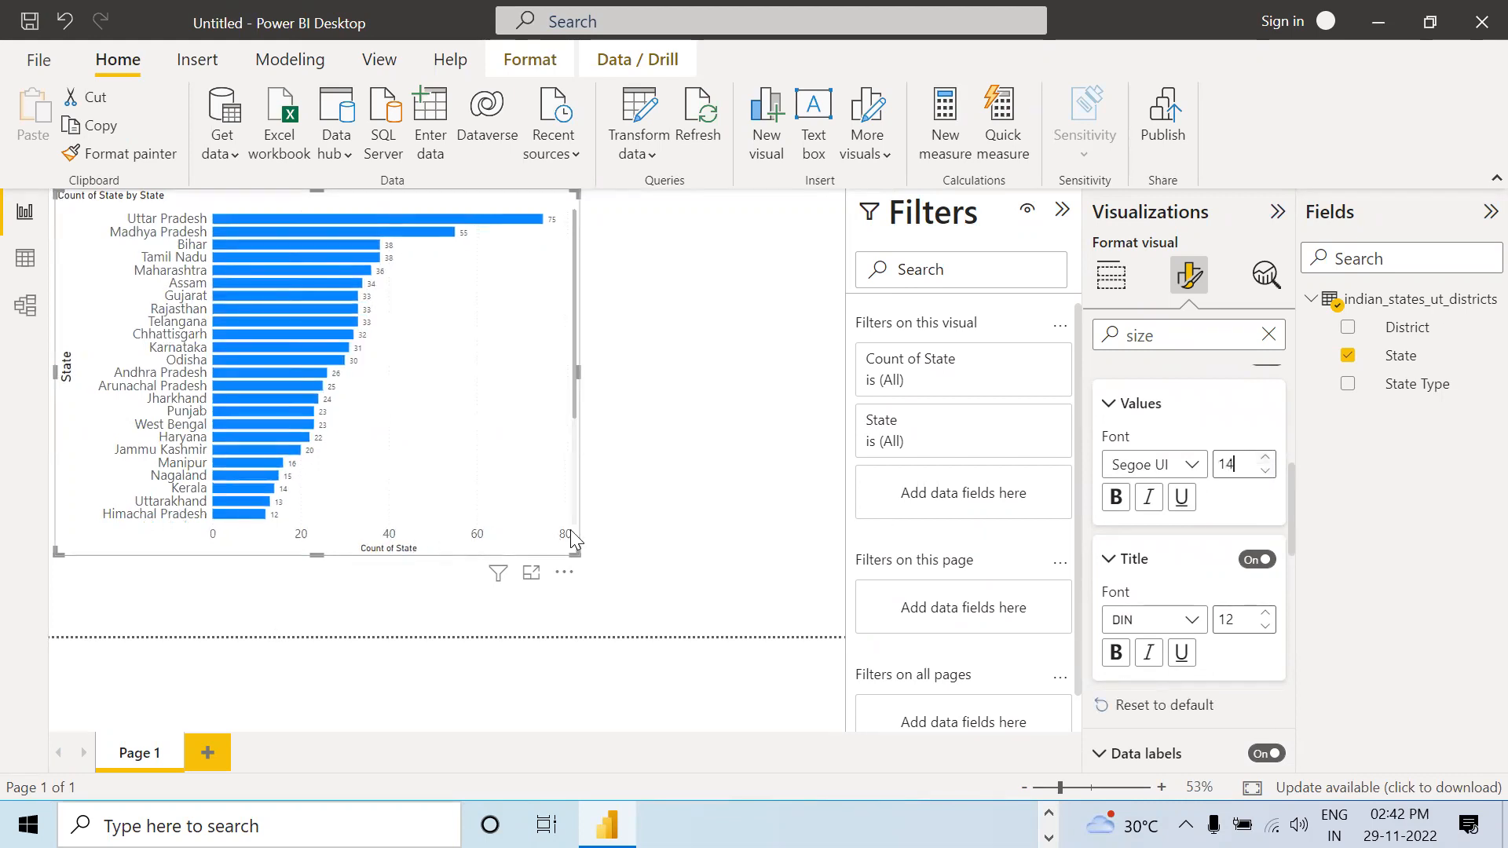
Set the font size of the bar chart's X-axis title to 17.
scroll(1172, 503, up, 1)
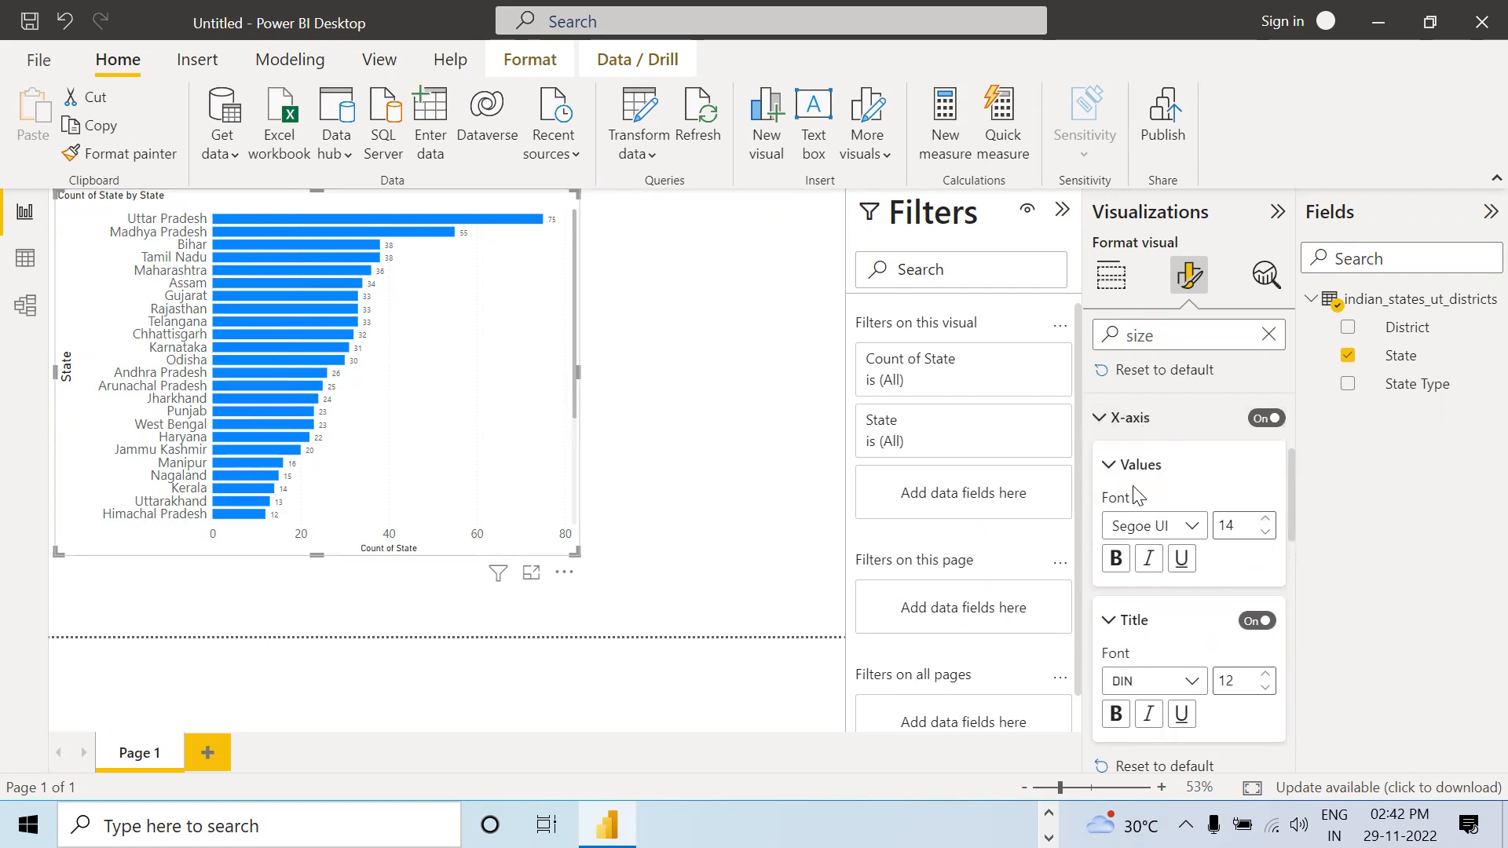
scroll(1137, 494, down, 2)
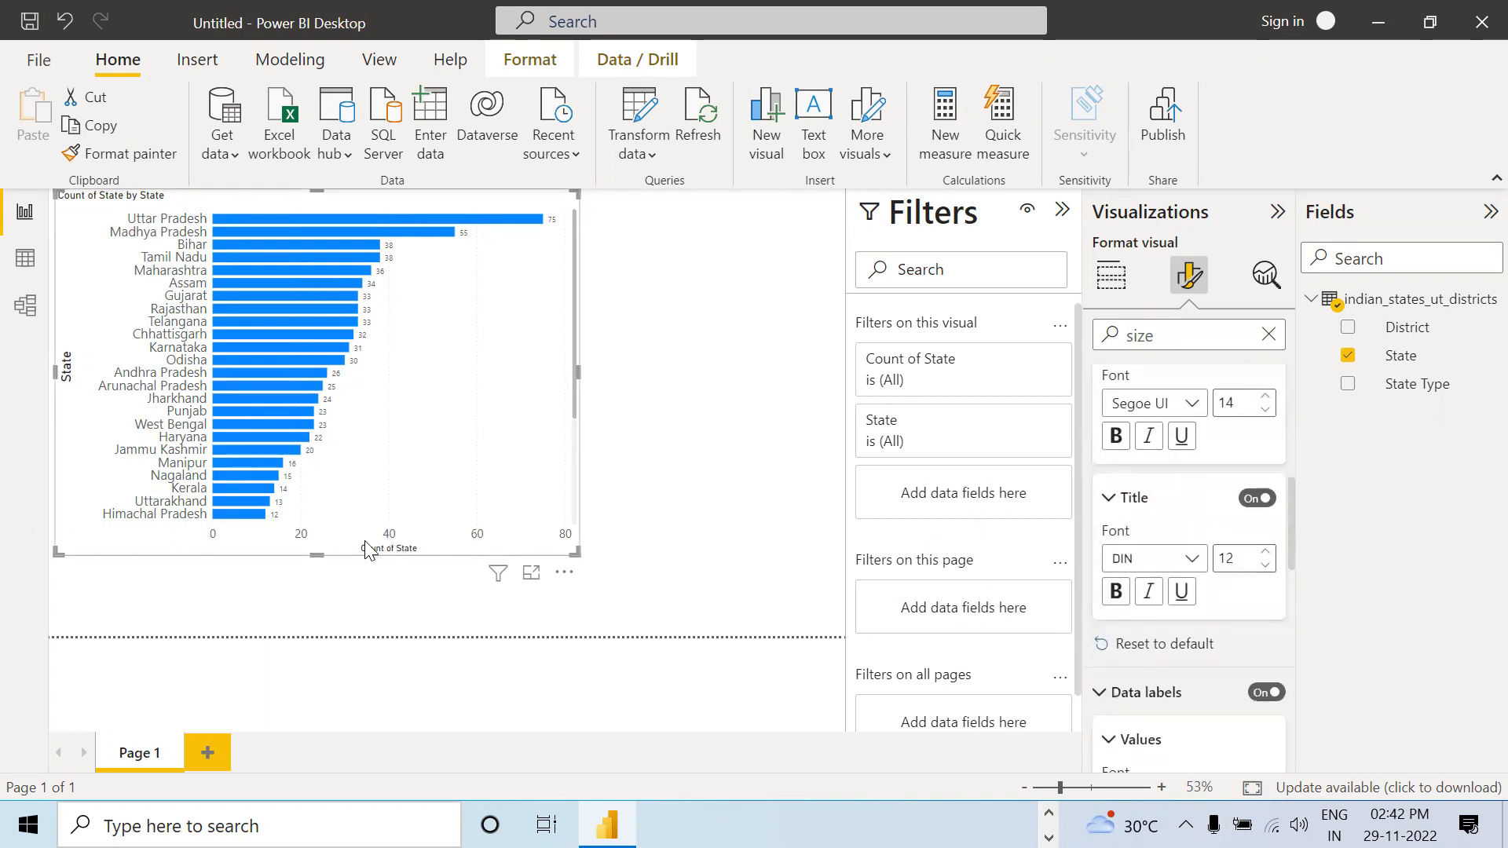
click(1262, 550)
key(BackSpace)
text(3)
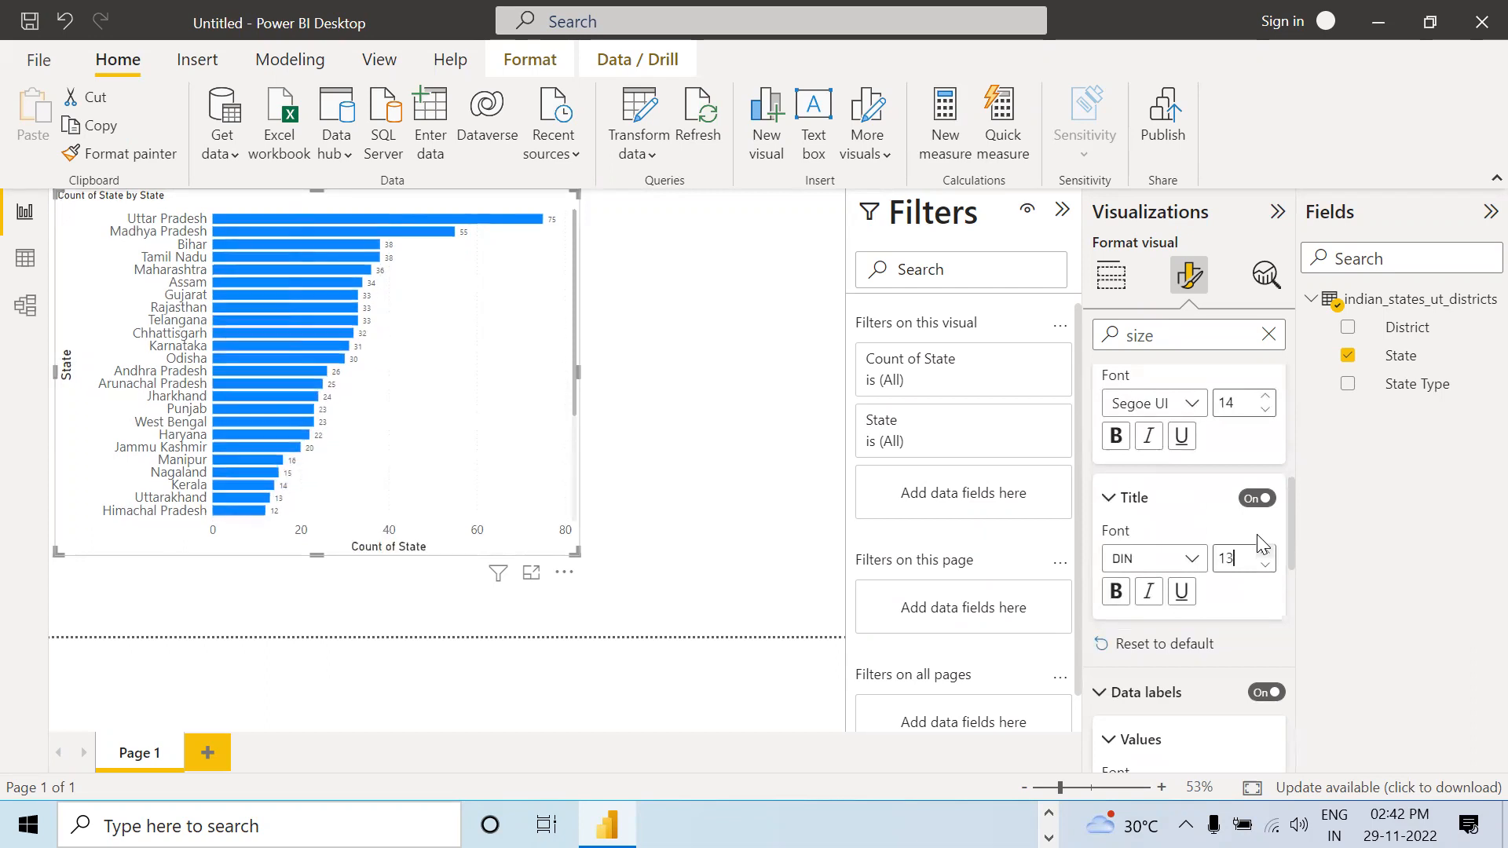
click(1262, 549)
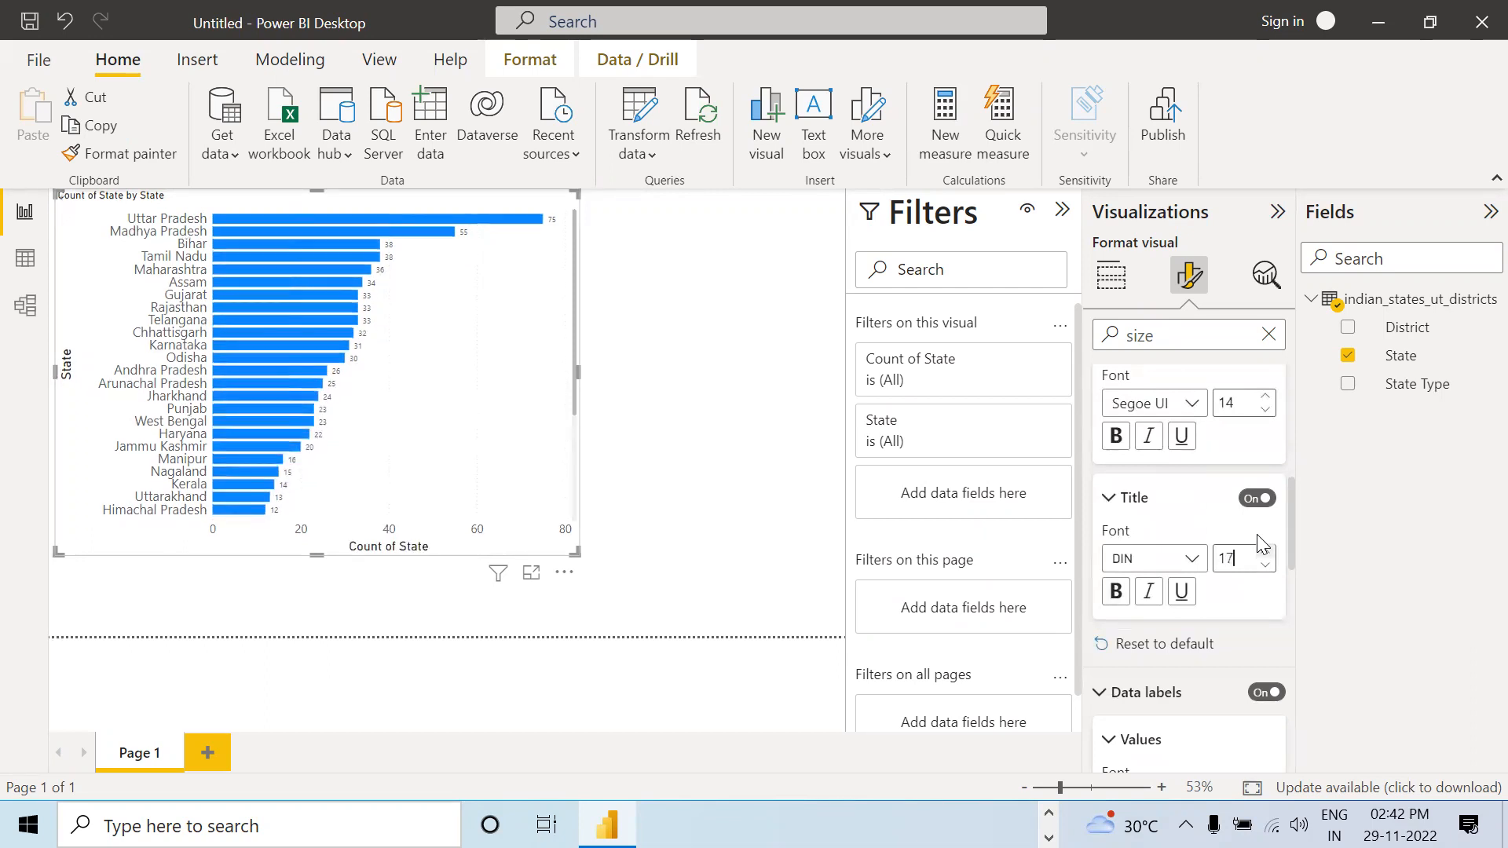
Set the font size of the bar chart's data label values to 12.
scroll(1256, 534, down, 2)
scroll(1256, 534, down, 1)
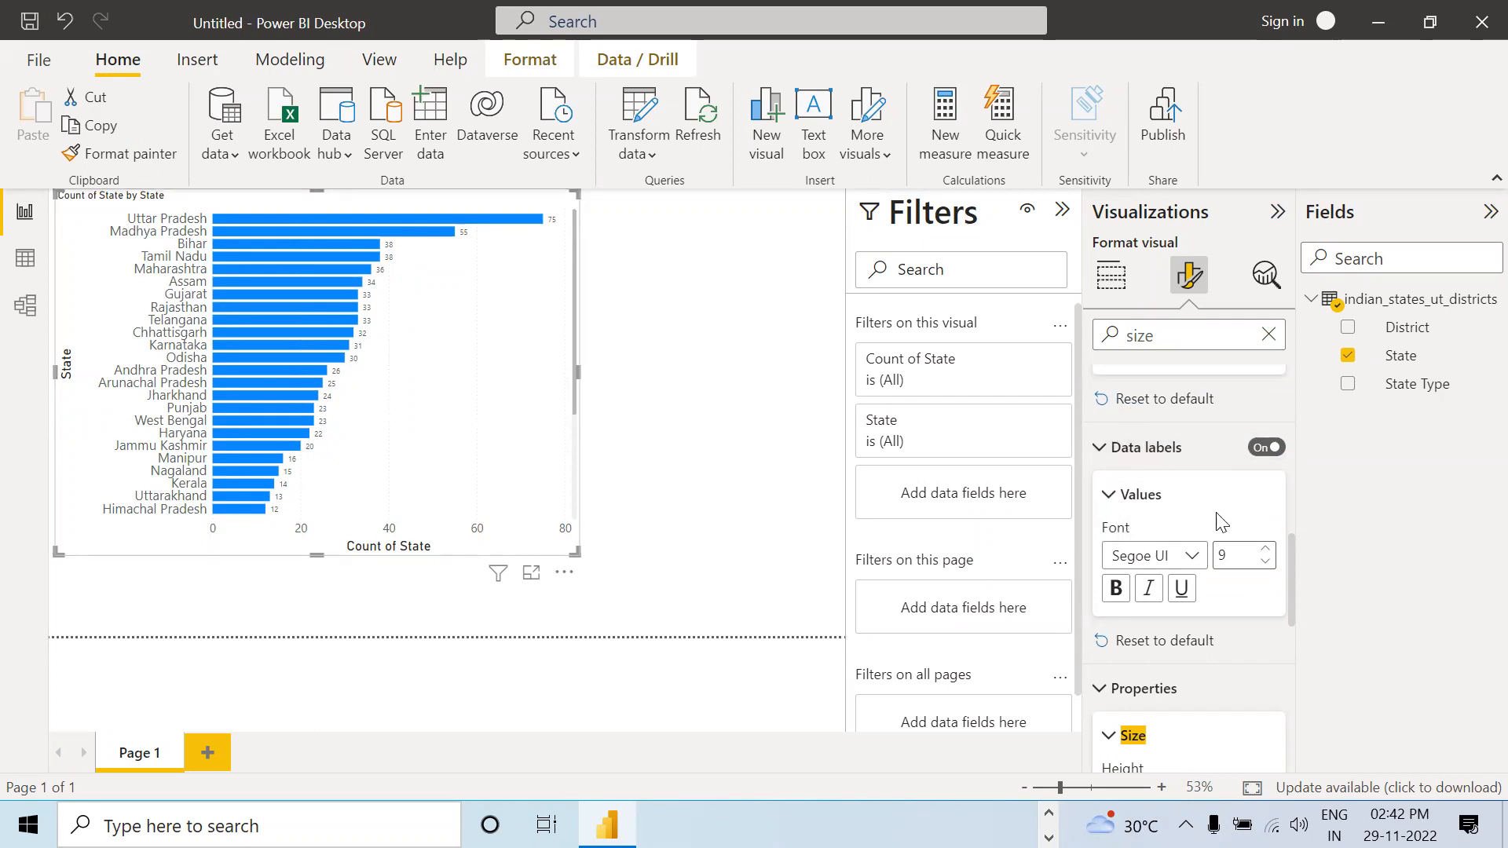
click(1256, 547)
click(1256, 547)
click(1256, 547)
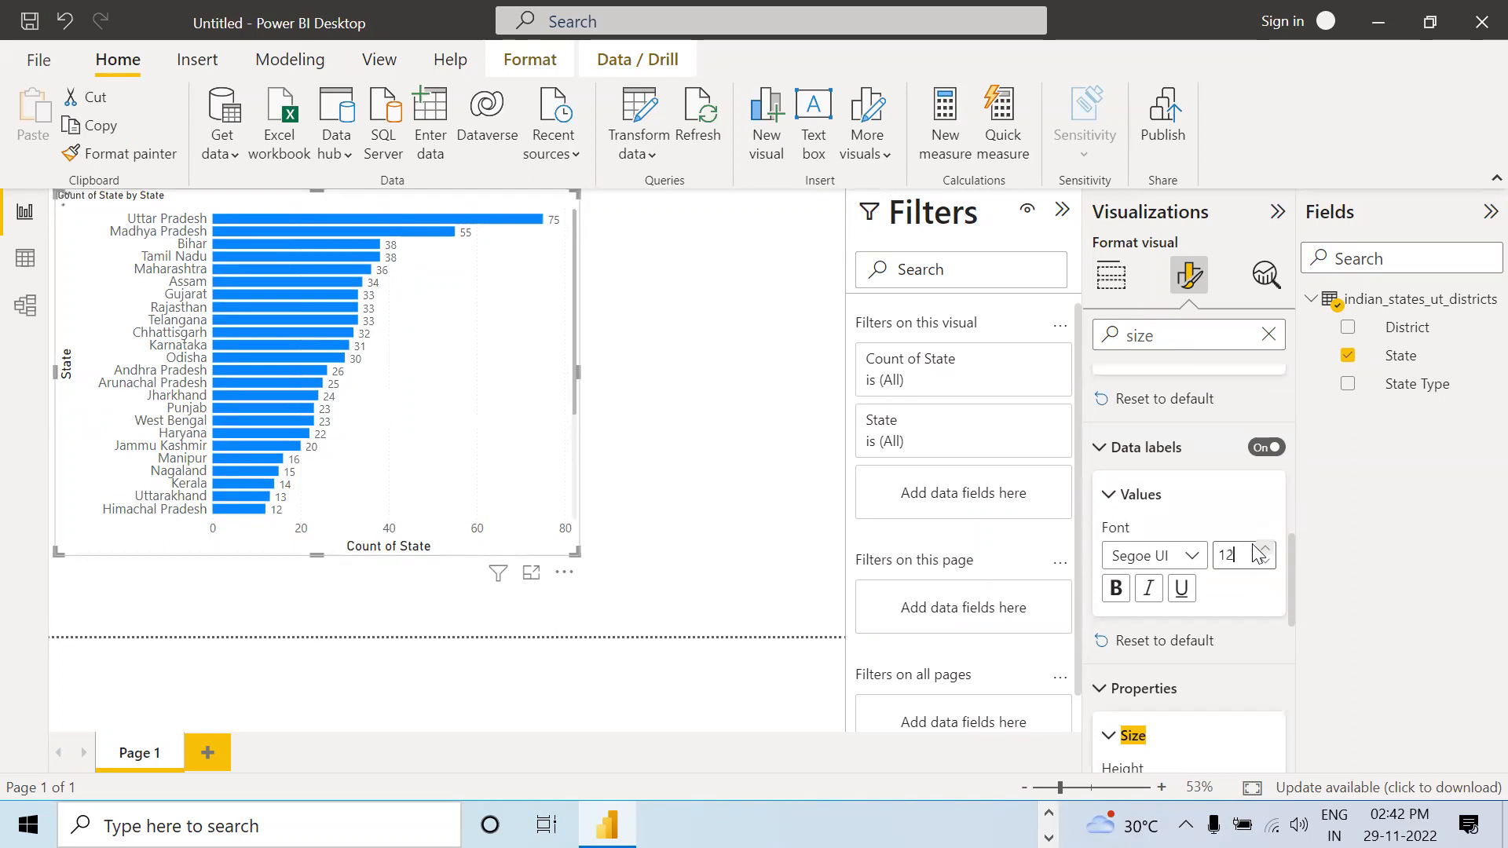
Set the font size of the bar chart's data label values to 15.
click(1255, 548)
scroll(1257, 552, down, 4)
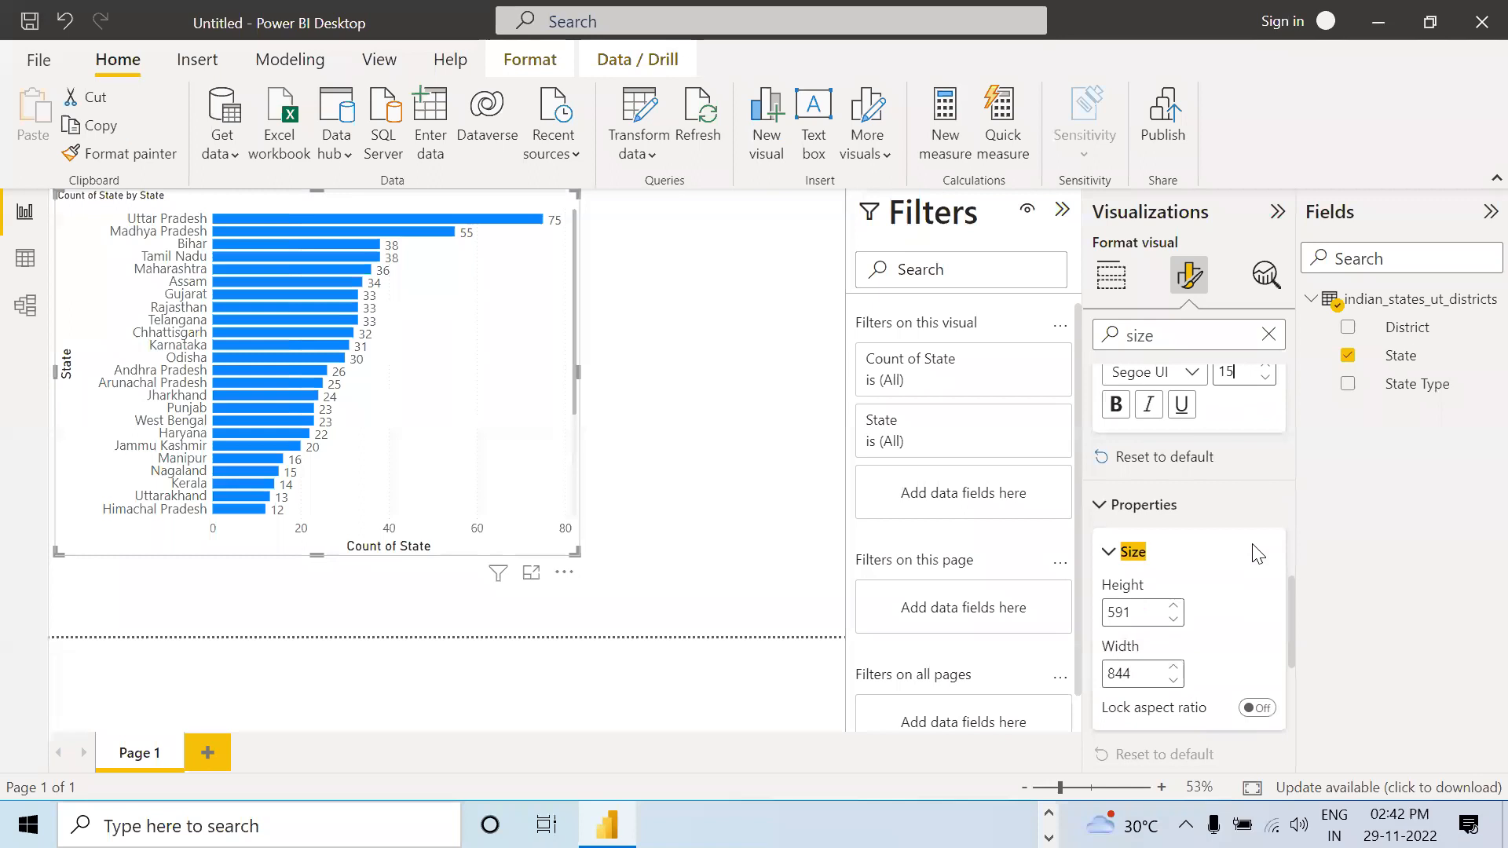
scroll(1256, 552, down, 2)
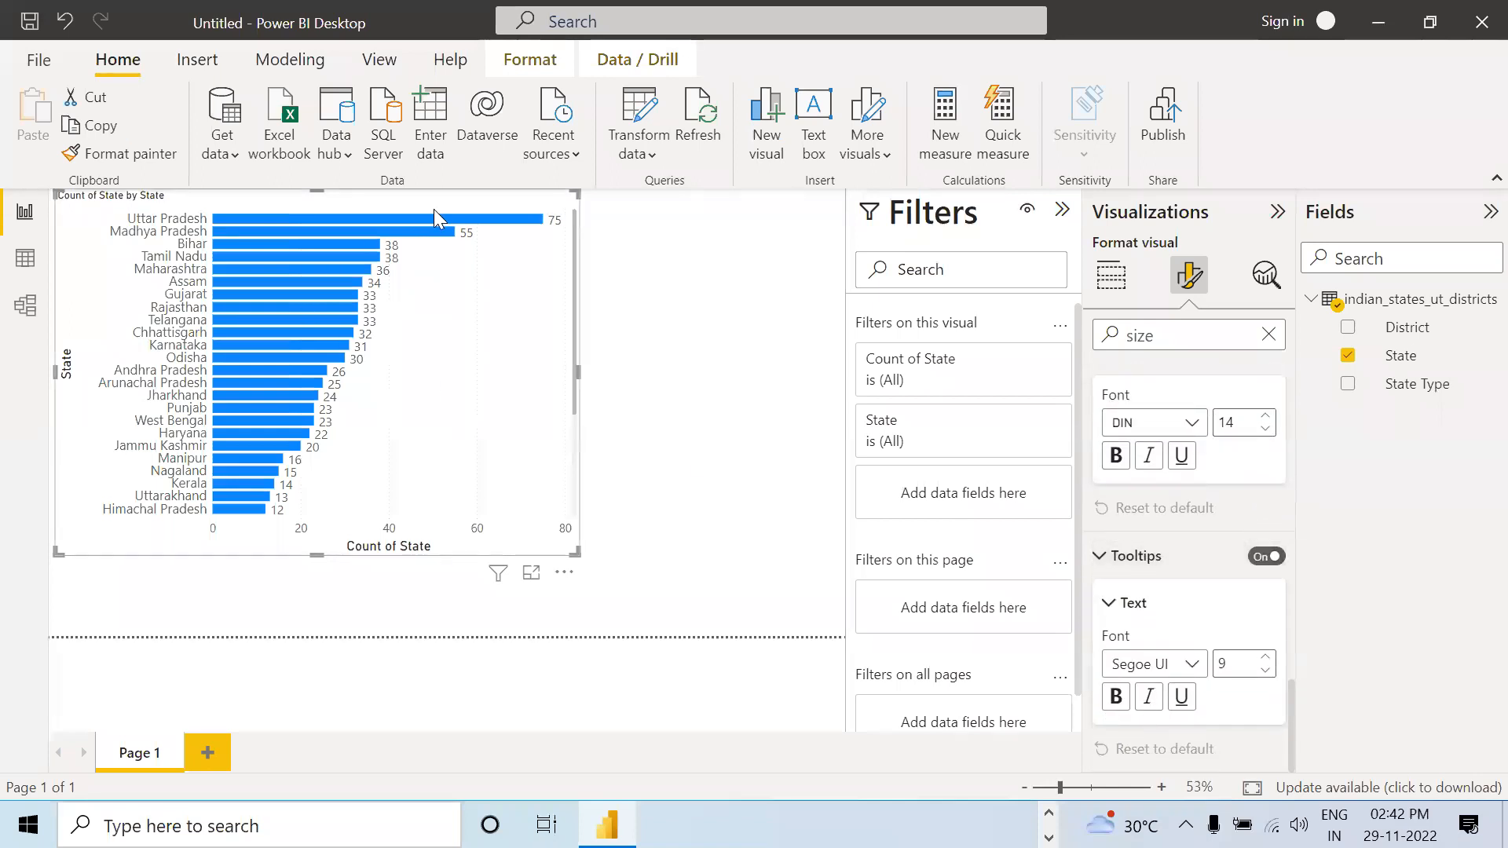
scroll(1131, 468, up, 7)
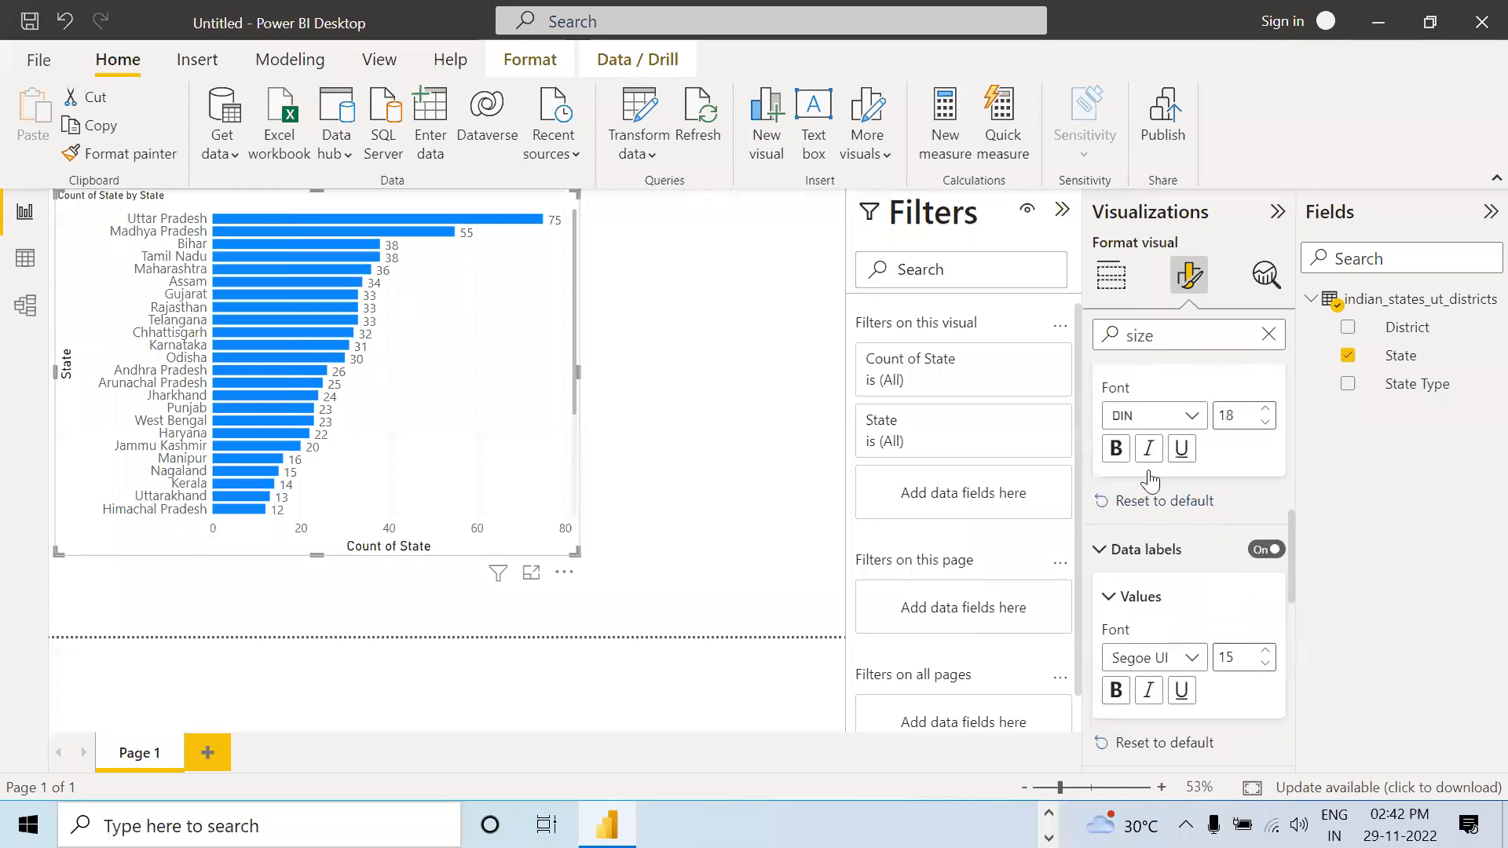
scroll(1148, 478, up, 2)
Clear the format settings search and enable Show all for the bar colors so each state can be colored individually.
click(1269, 335)
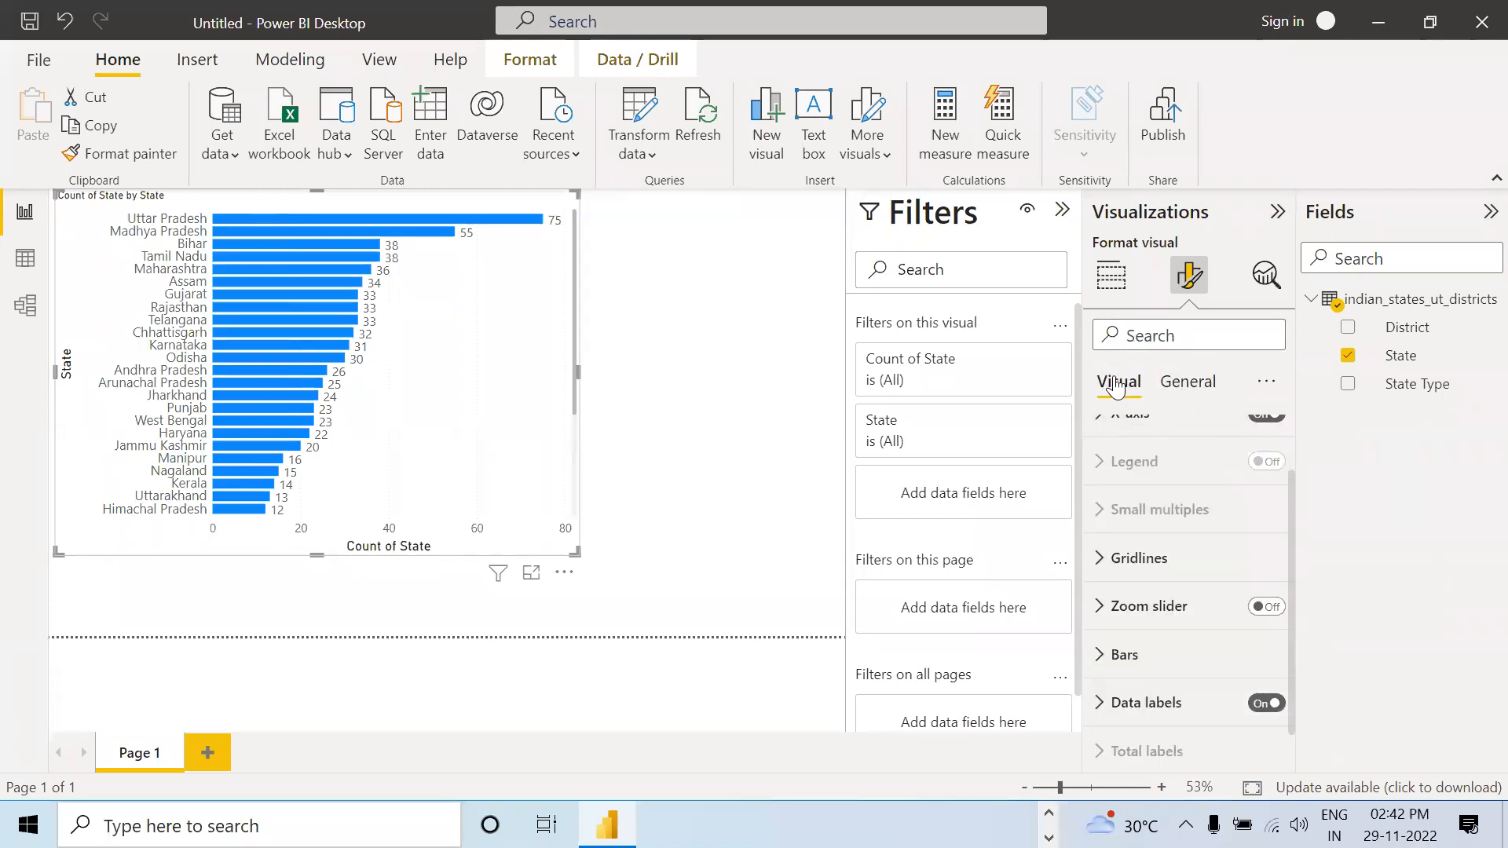
scroll(1170, 550, down, 1)
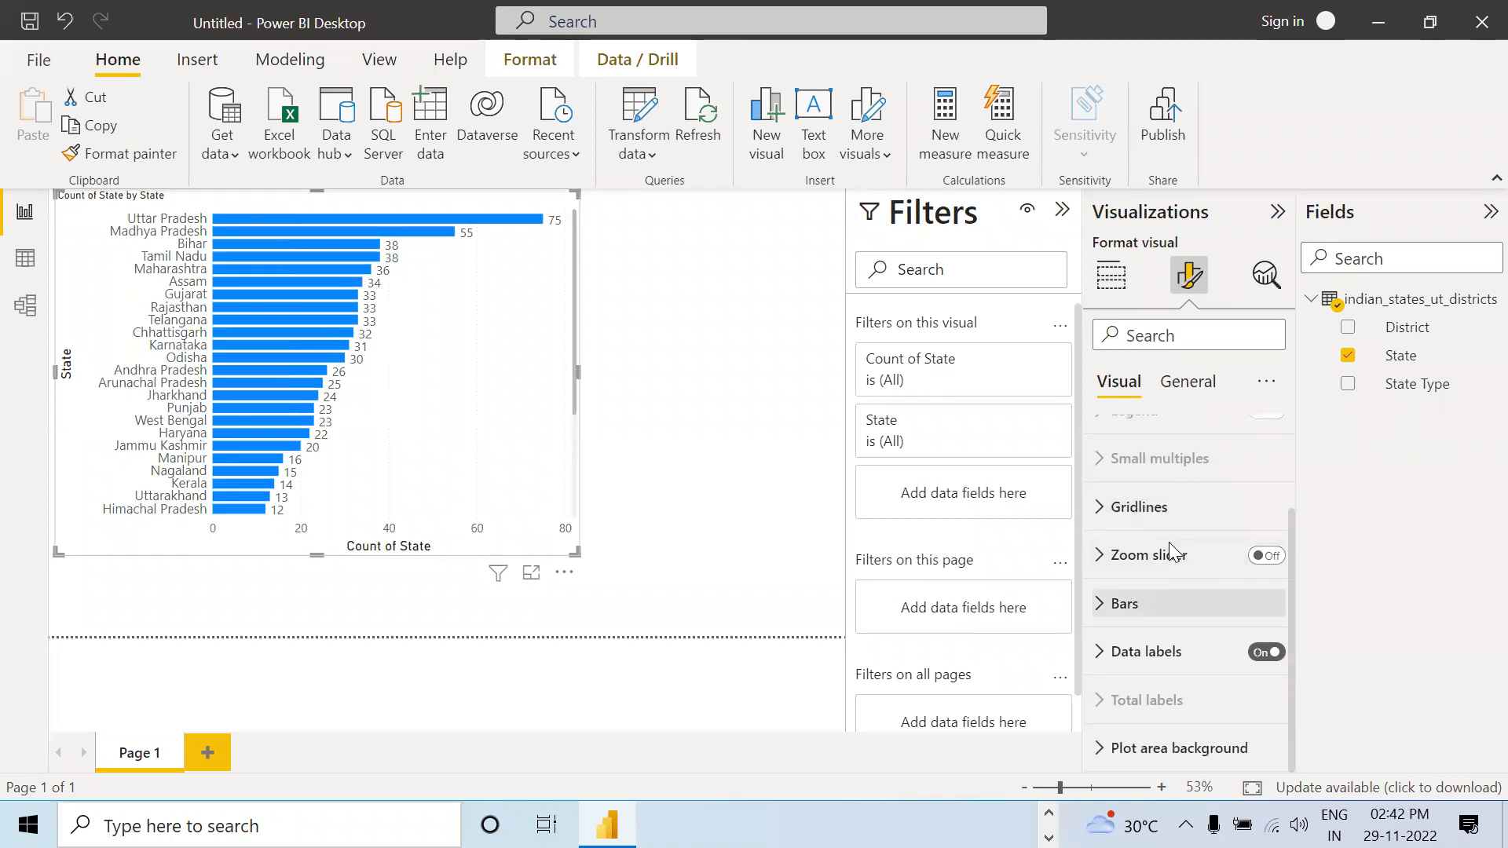
click(1170, 544)
scroll(1169, 544, down, 2)
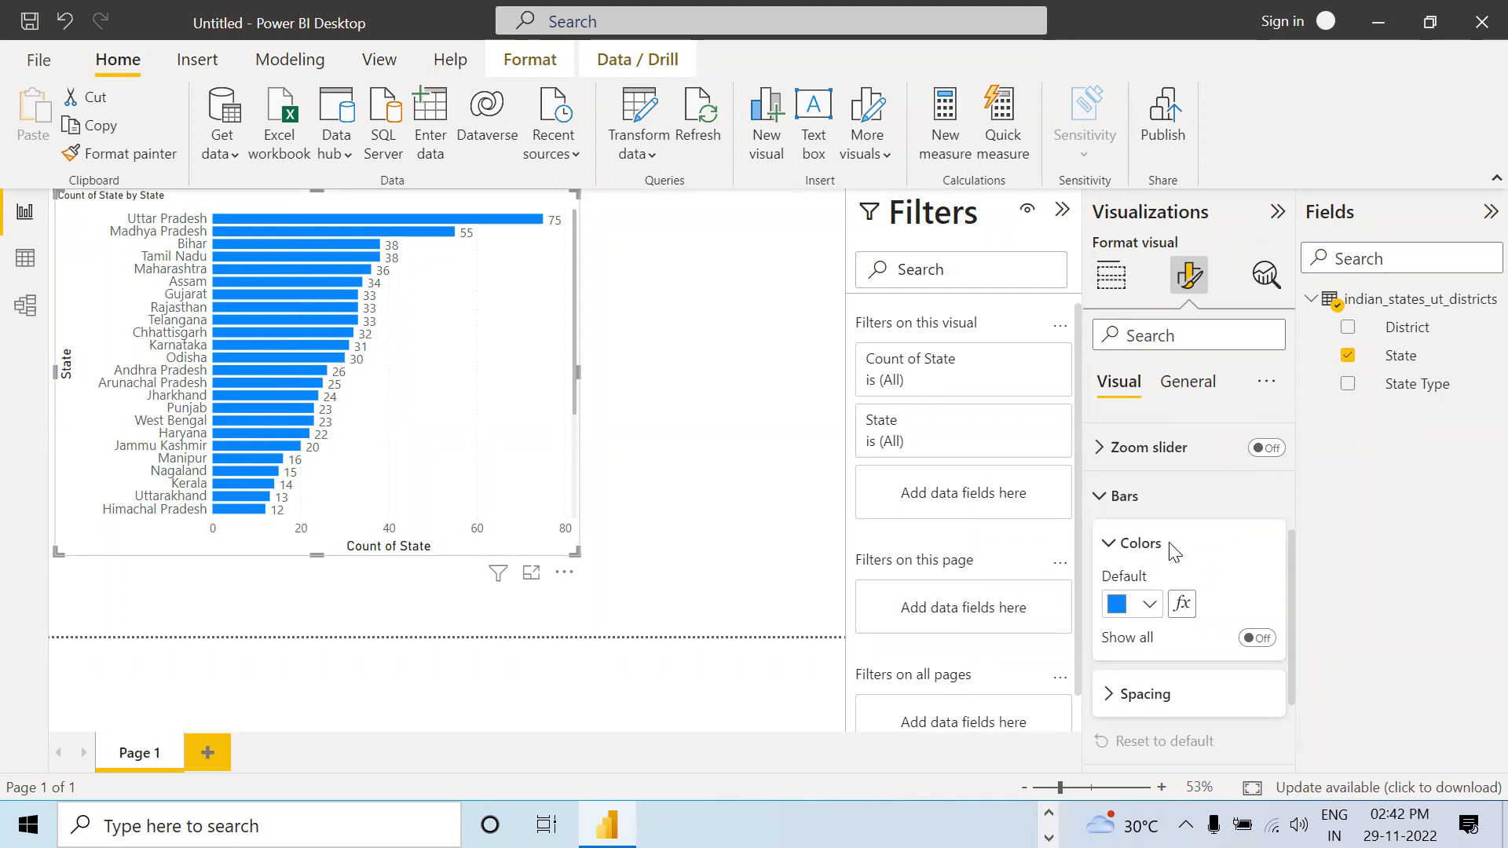
click(1256, 638)
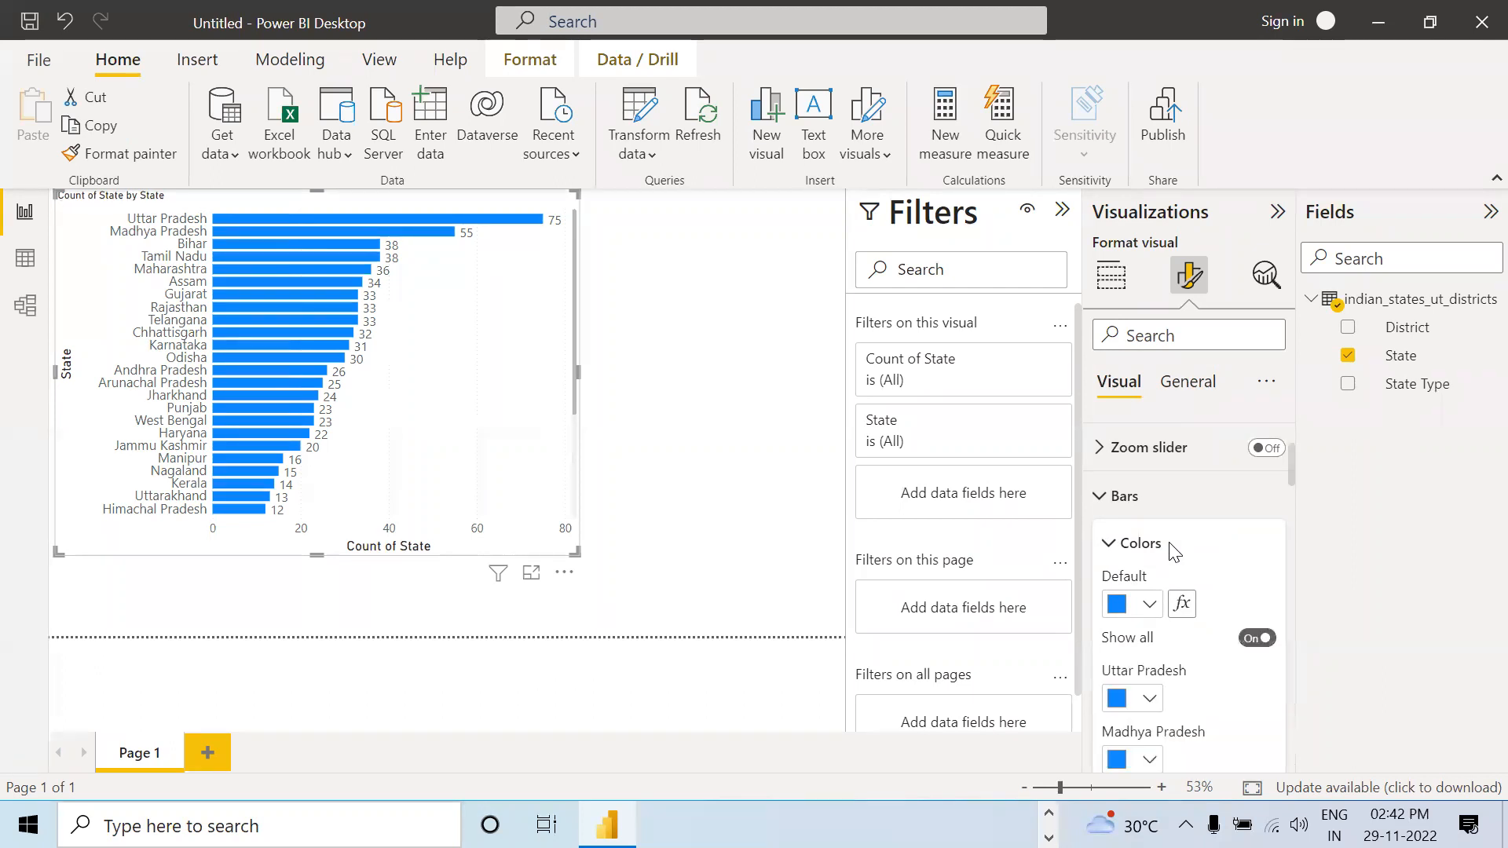
Color the Uttar Pradesh bar orange (#E66C37) and the Madhya Pradesh bar pink.
scroll(1154, 546, down, 2)
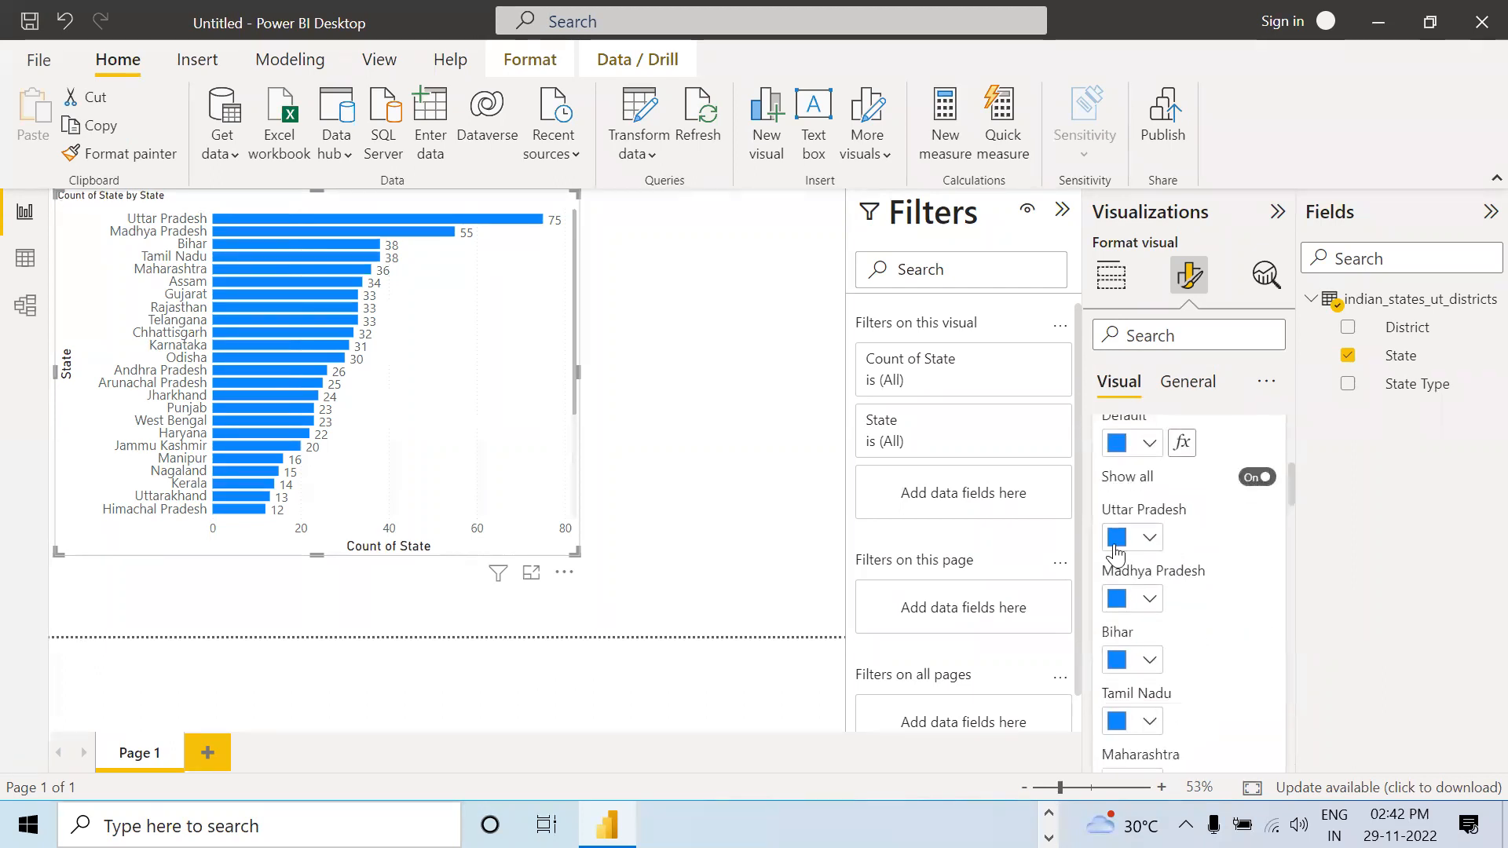
click(1146, 542)
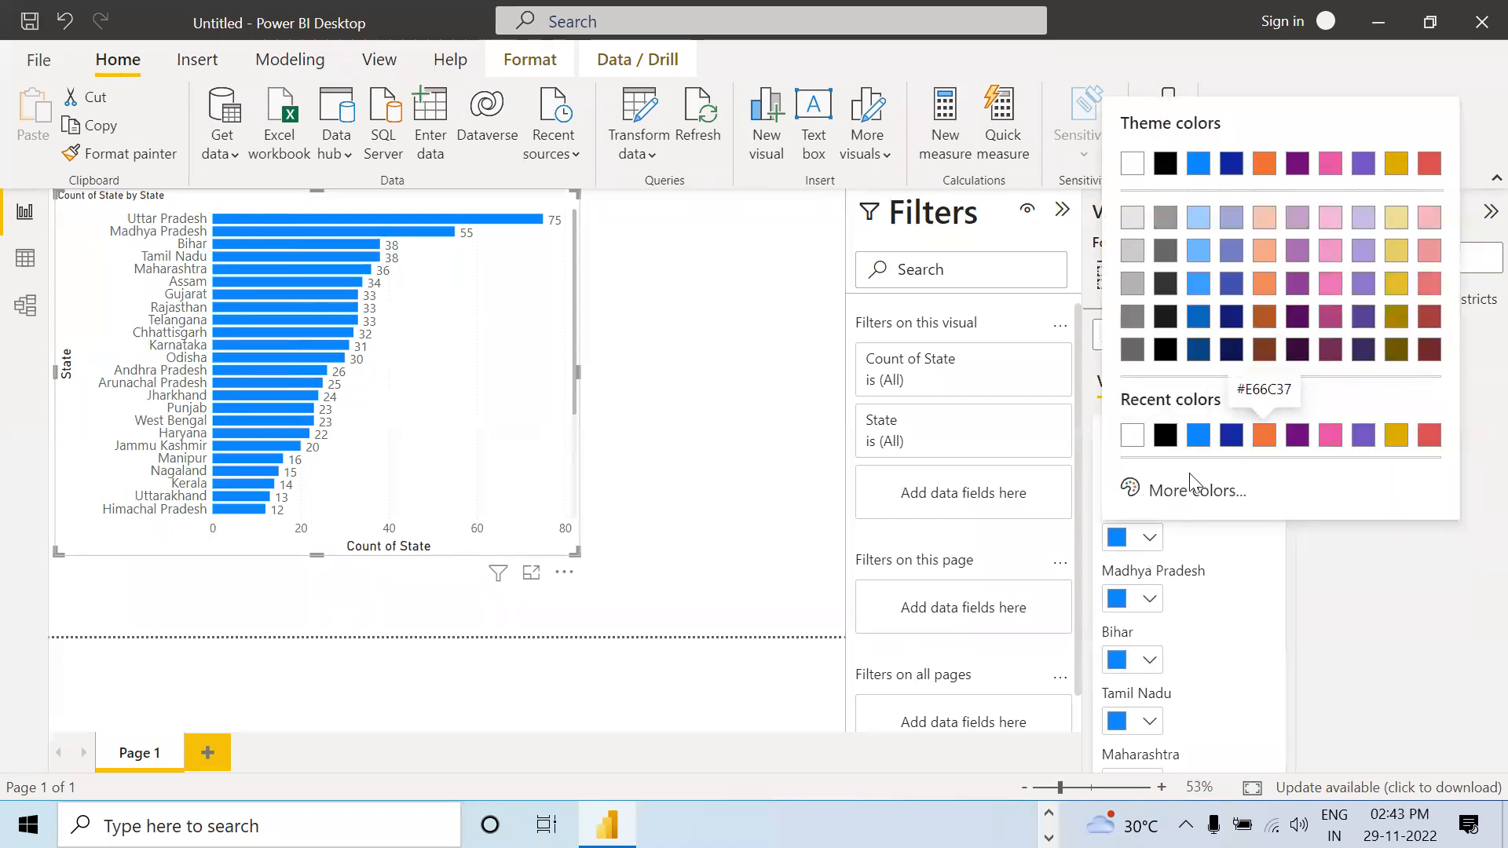
click(1264, 434)
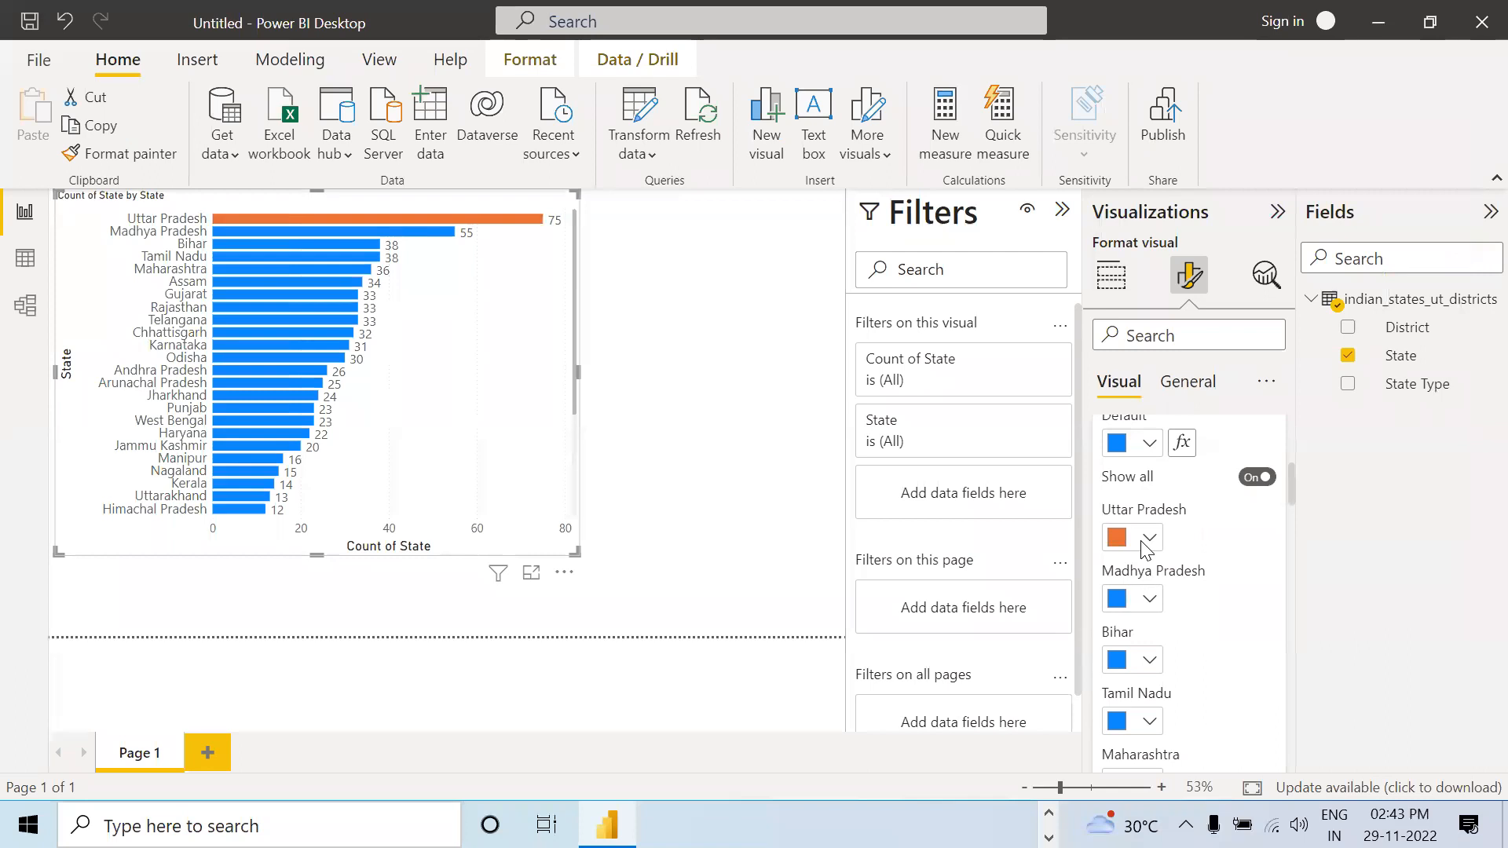
click(1147, 544)
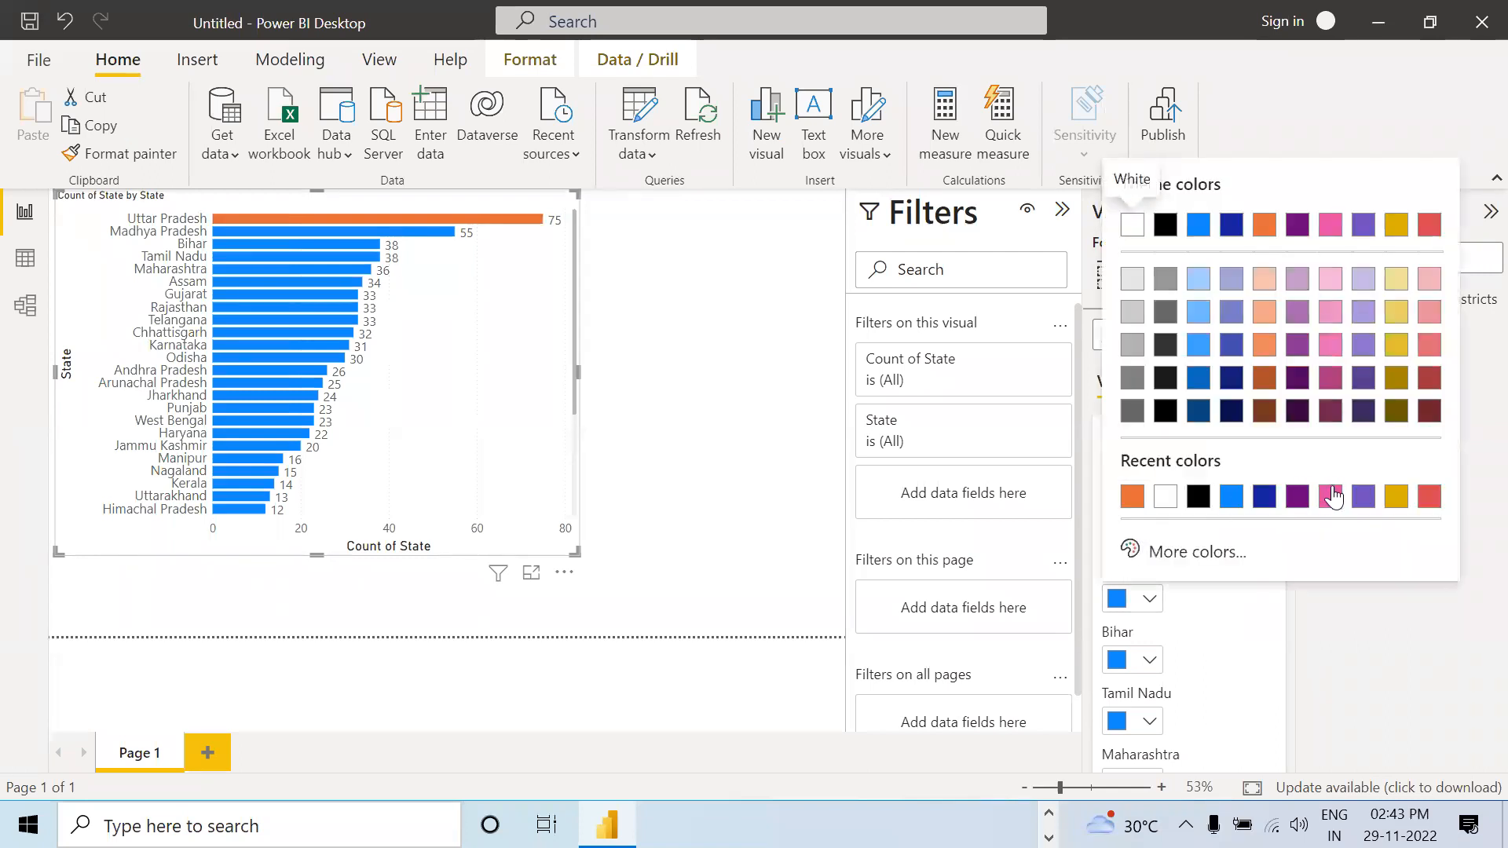
click(1331, 499)
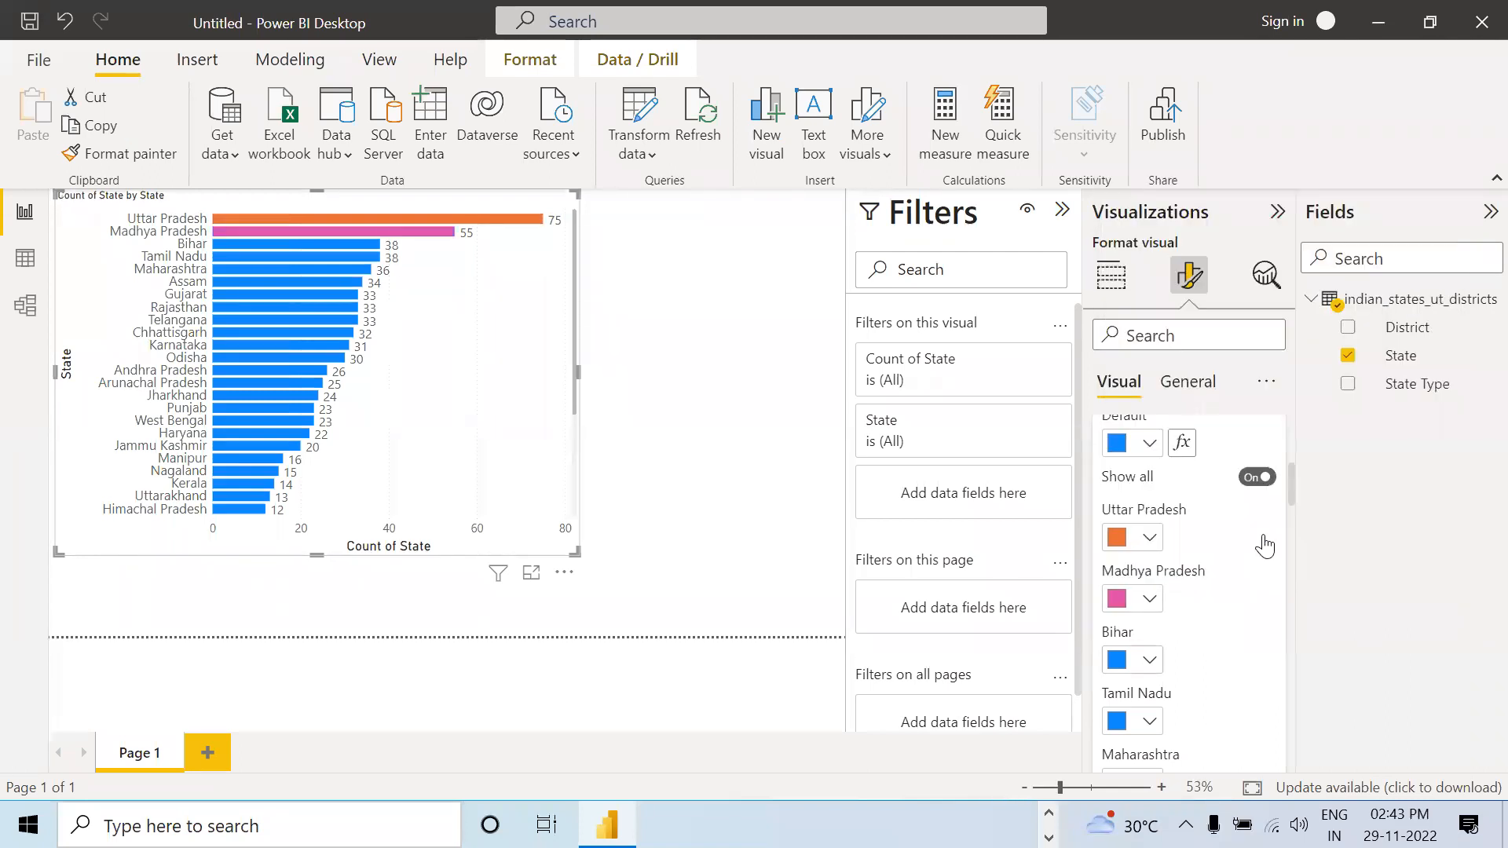
Give the Bihar bar the custom green color #2CC091 and deselect the chart.
click(1149, 660)
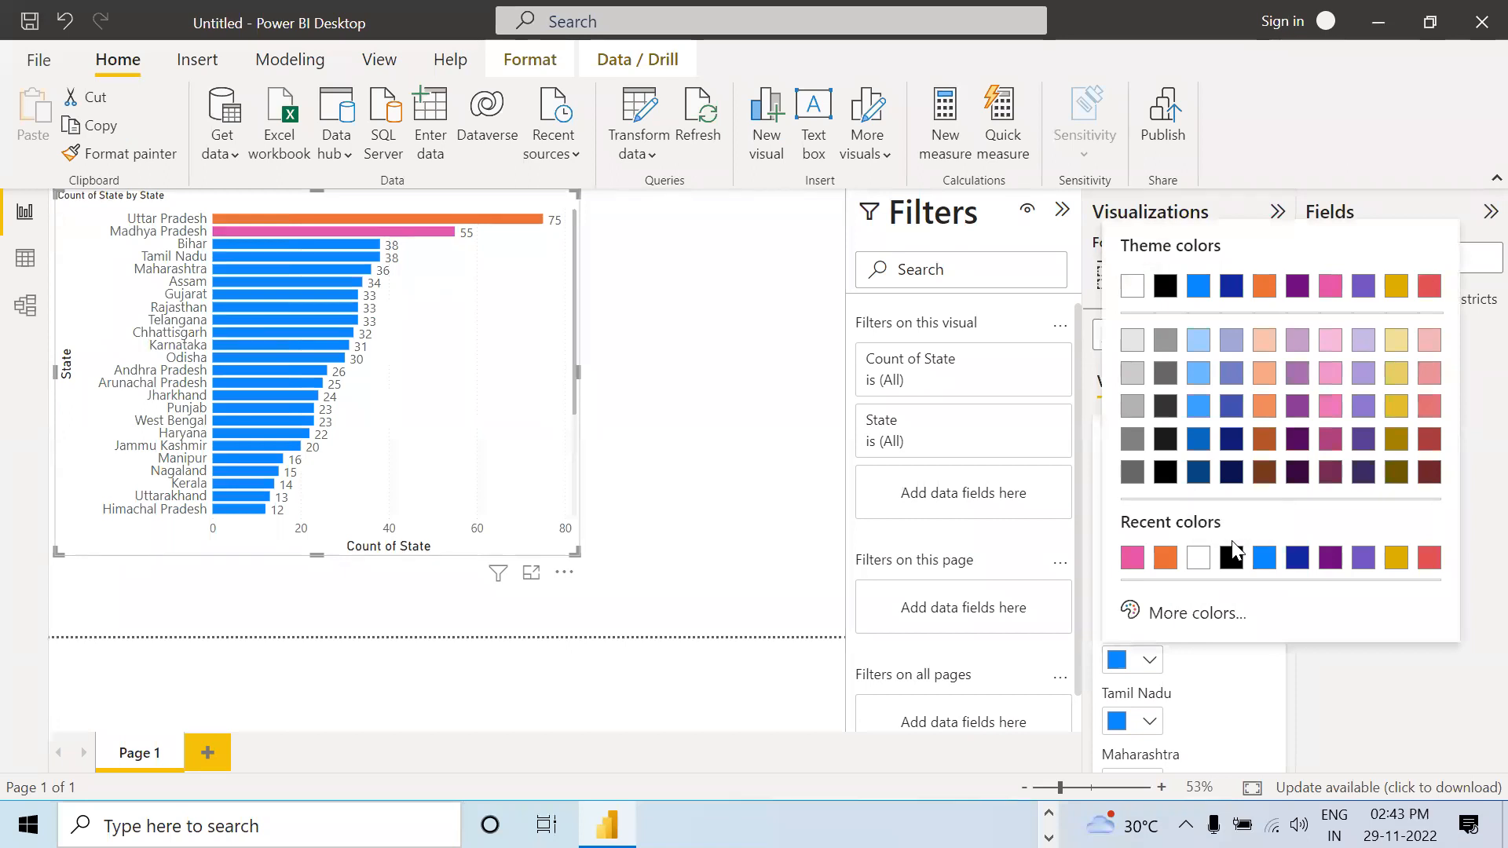
click(1194, 613)
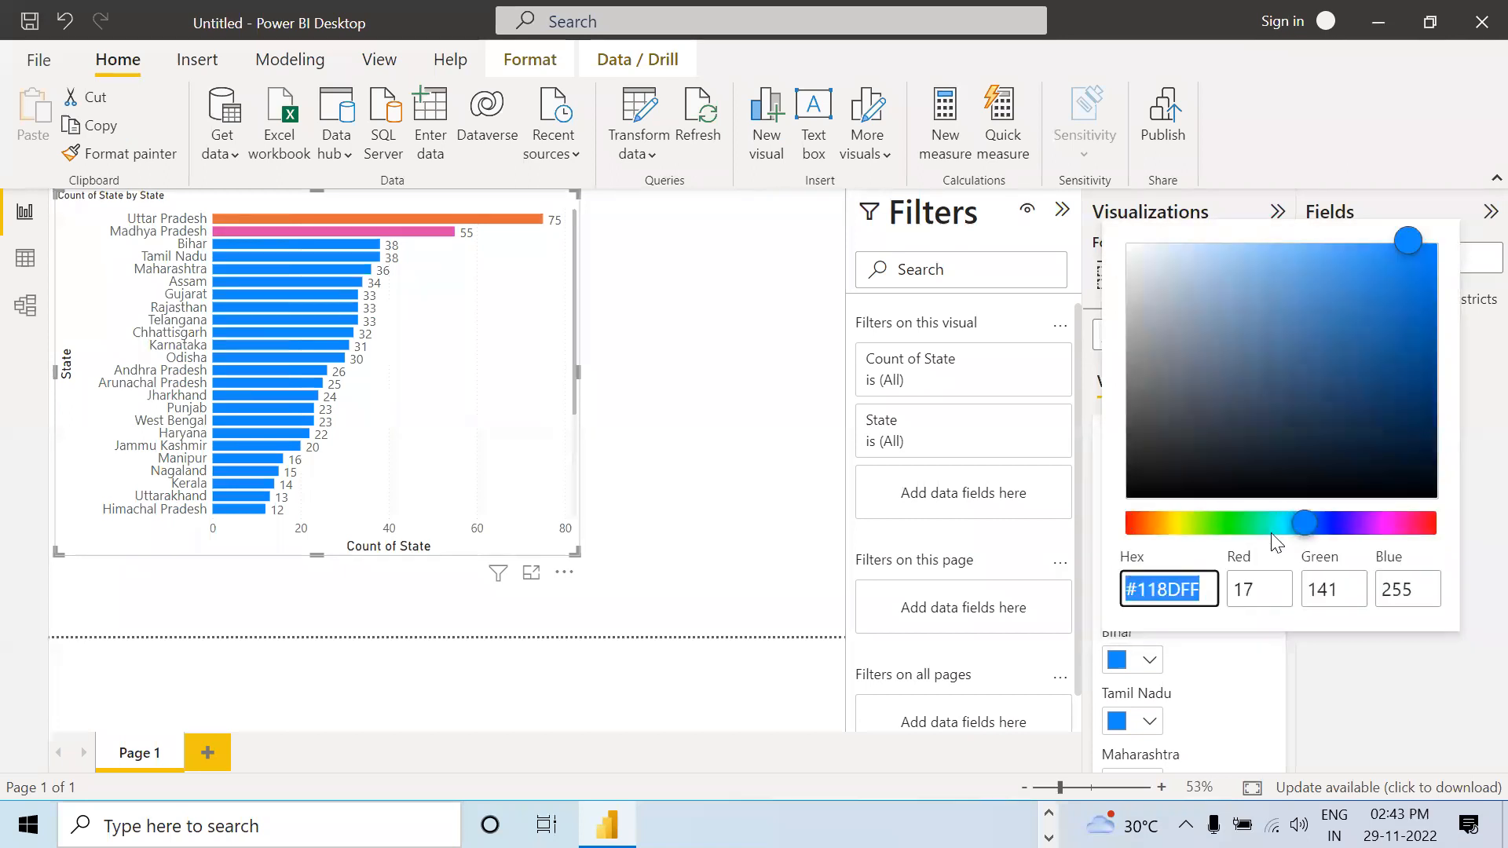
click(1258, 526)
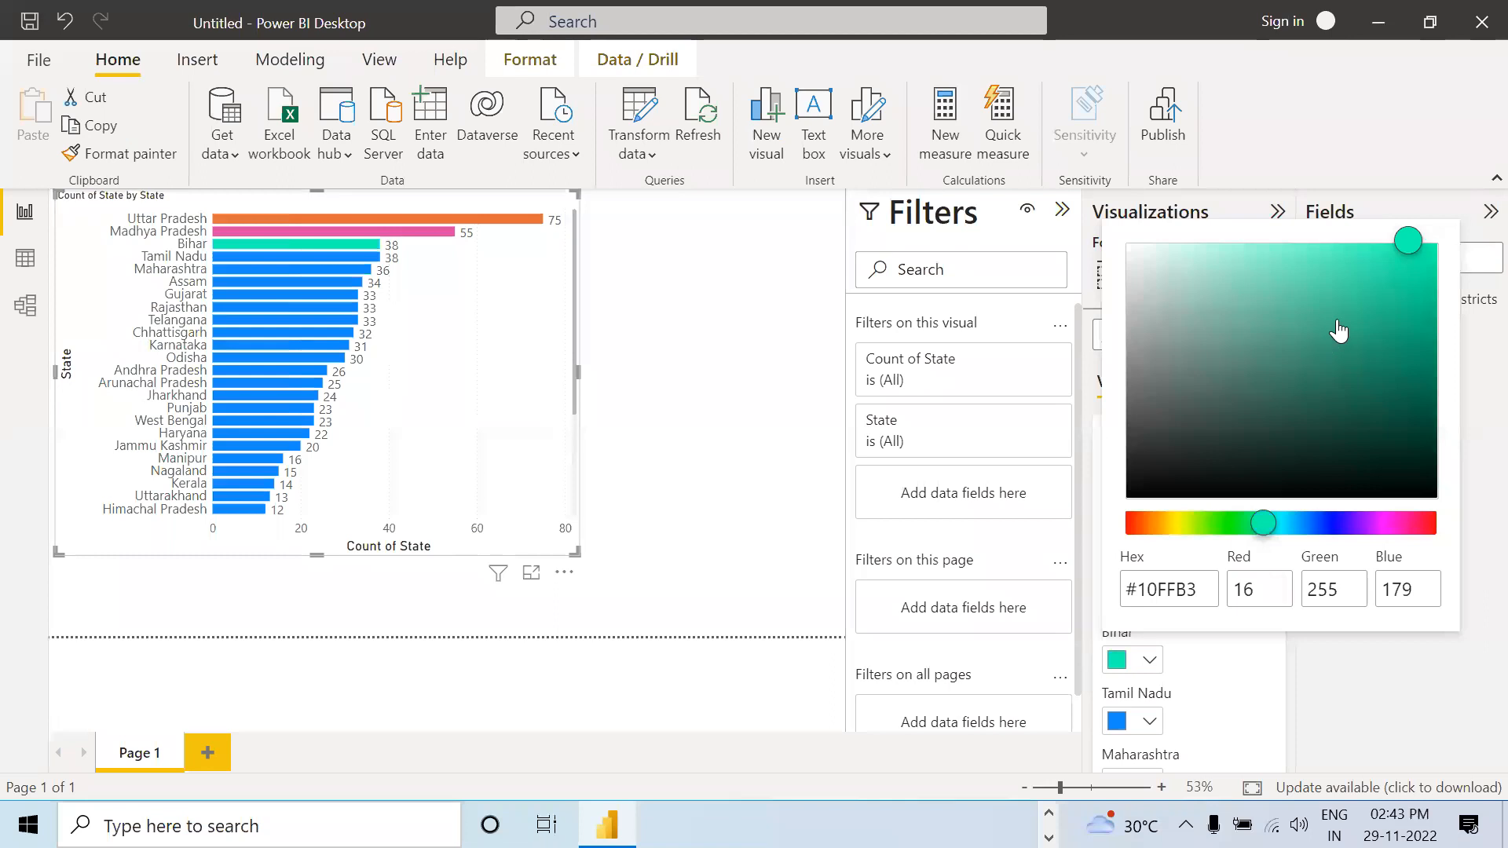
click(1358, 304)
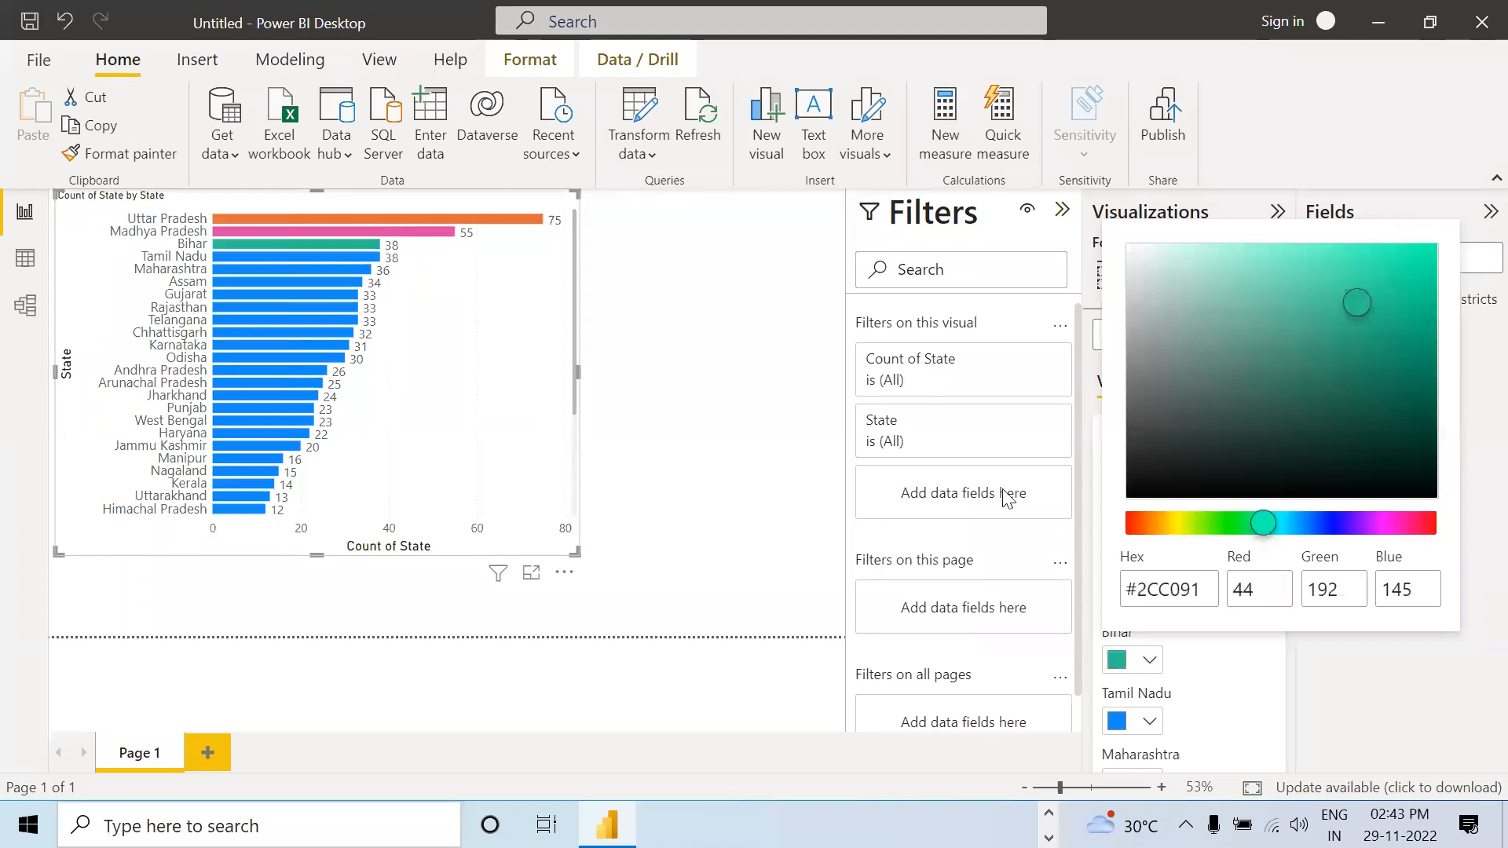
click(814, 472)
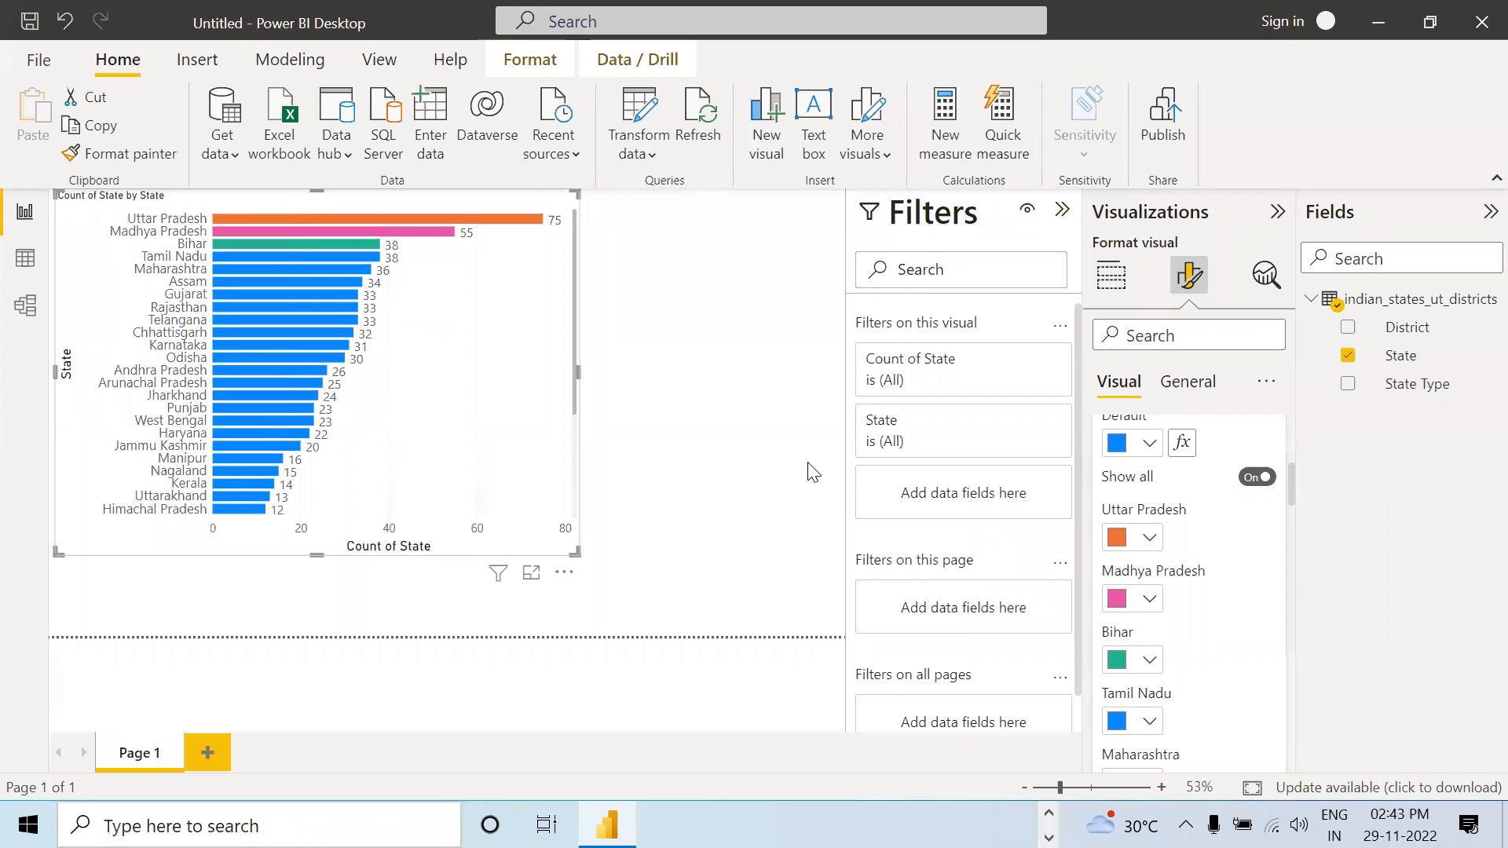
click(715, 420)
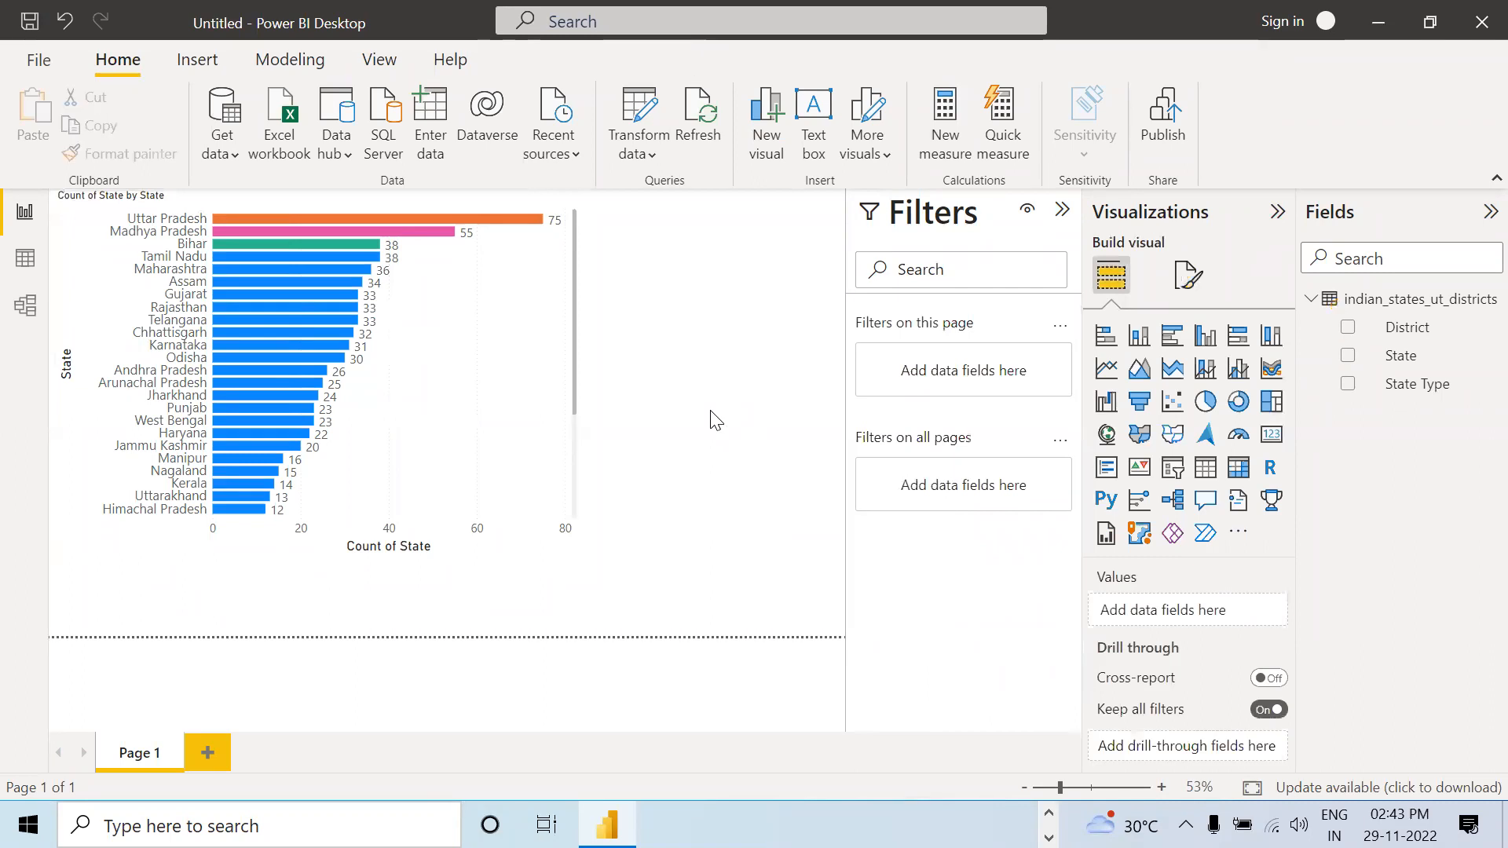